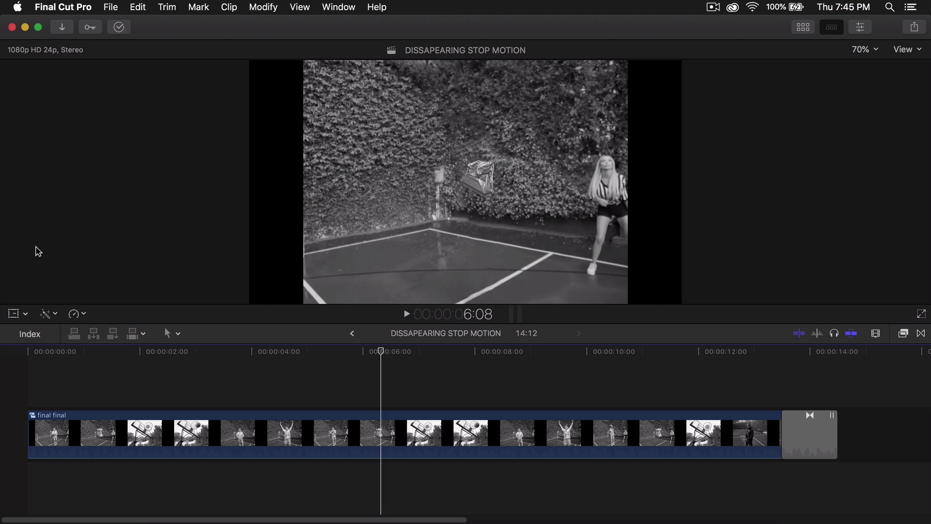
# Play back the finished disappearing stop-motion effect in the project timeline
pyautogui.press('space')
pyautogui.press('space')
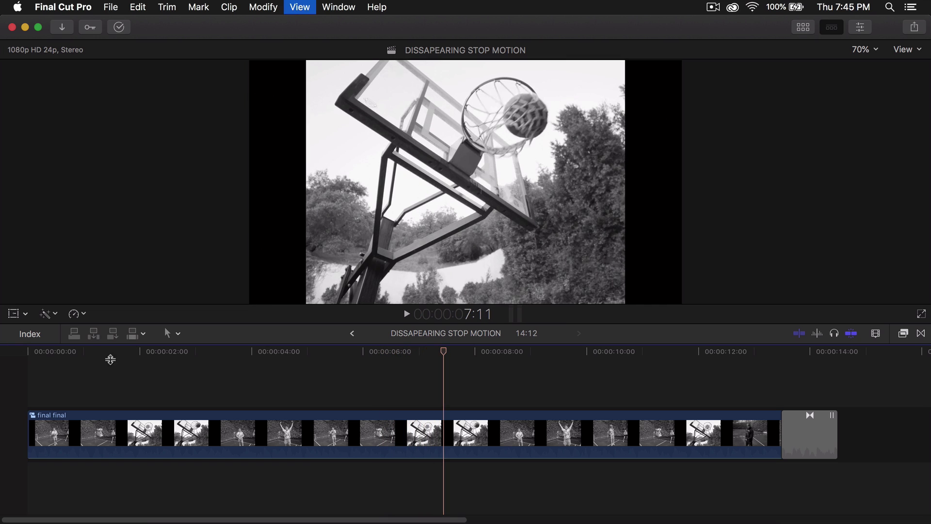
# Switch to Chrome and play the KYLE "Hey Julie!" video from about 1:24, pausing at 1:26
pyautogui.press('super+Tab')
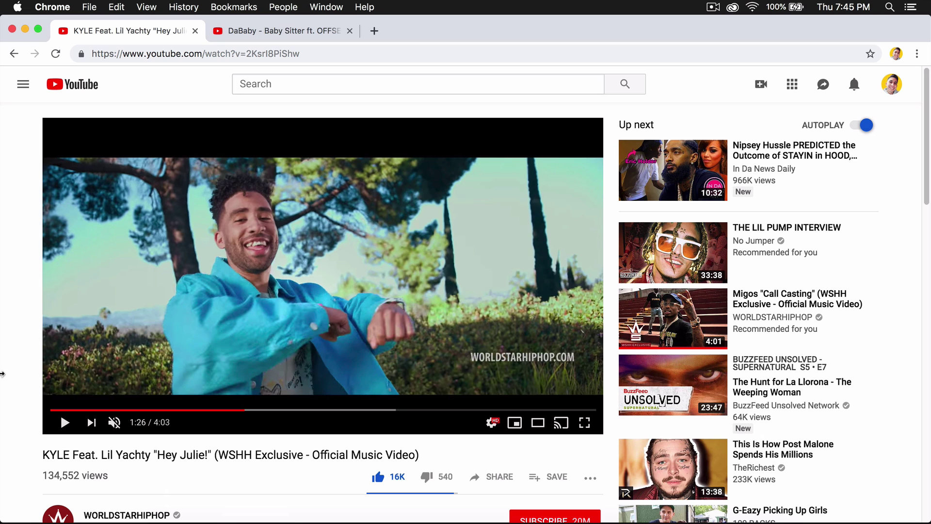
pyautogui.scroll(-1, 1, 393)
pyautogui.scroll(1, 8, 436)
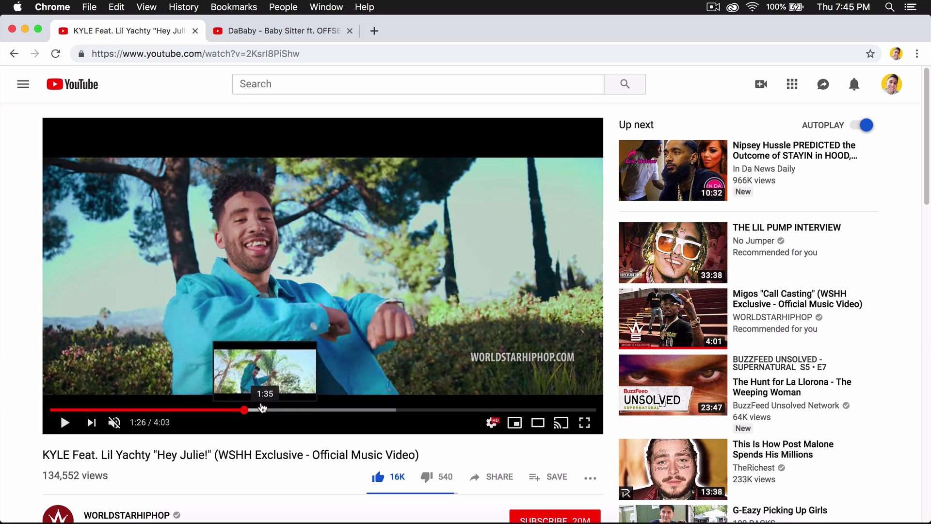
pyautogui.click(238, 410)
pyautogui.click(62, 423)
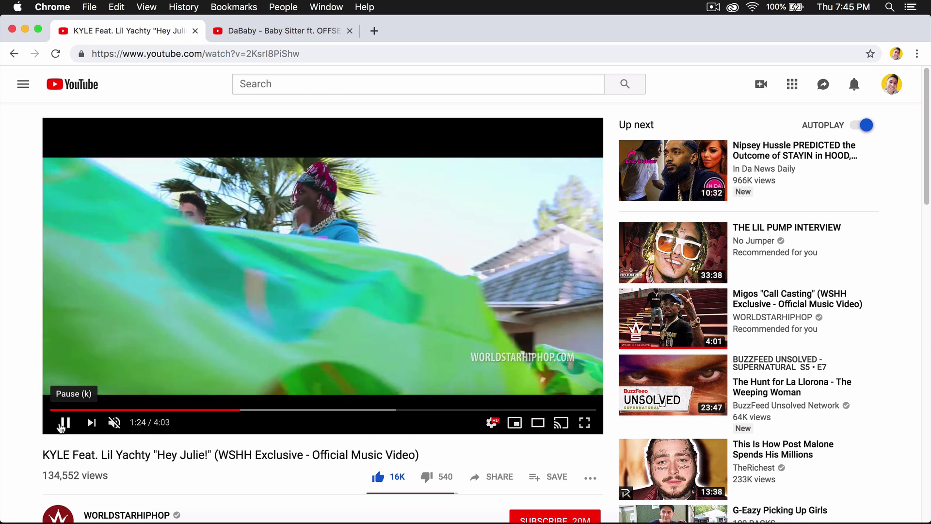
pyautogui.click(63, 423)
pyautogui.click(62, 423)
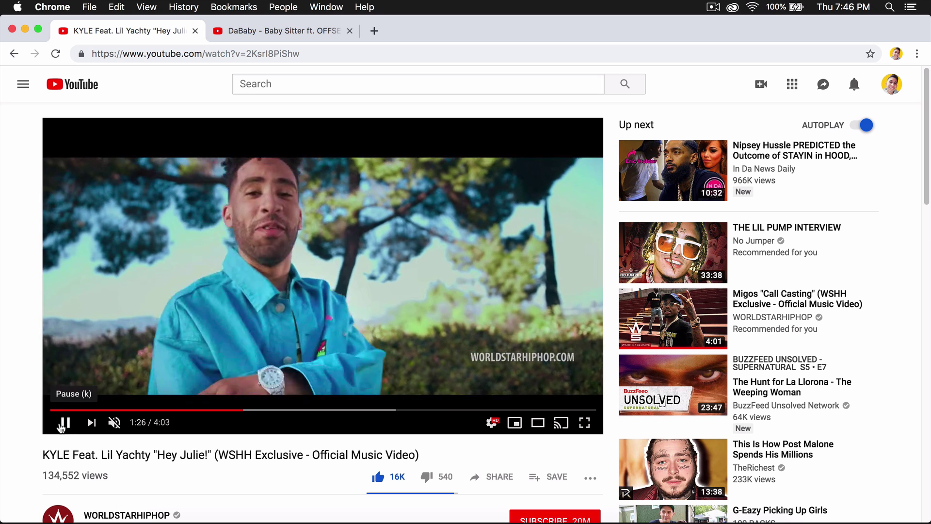
pyautogui.click(63, 423)
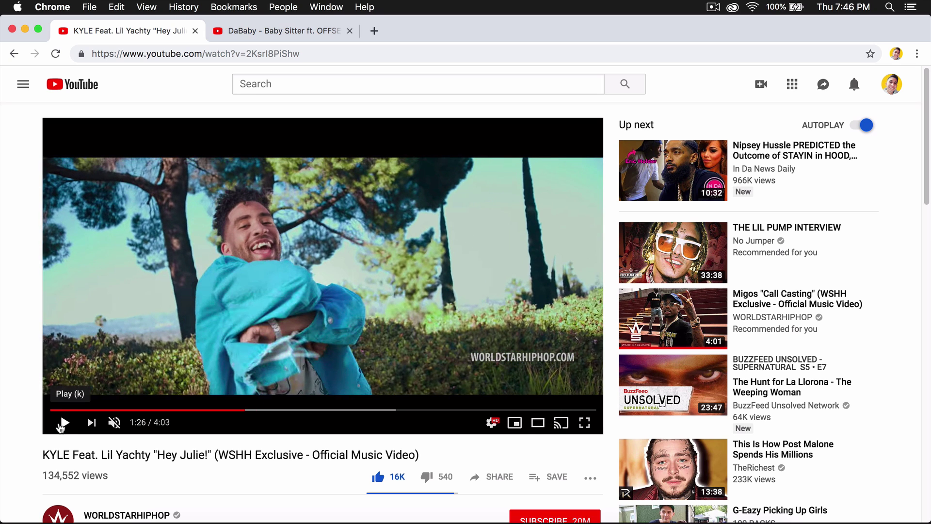
# Examine the crumpling-paper transition in the music video between about 1:26 and 1:27, pausing on the crumpled ball
pyautogui.click(62, 424)
pyautogui.click(62, 425)
pyautogui.click(244, 410)
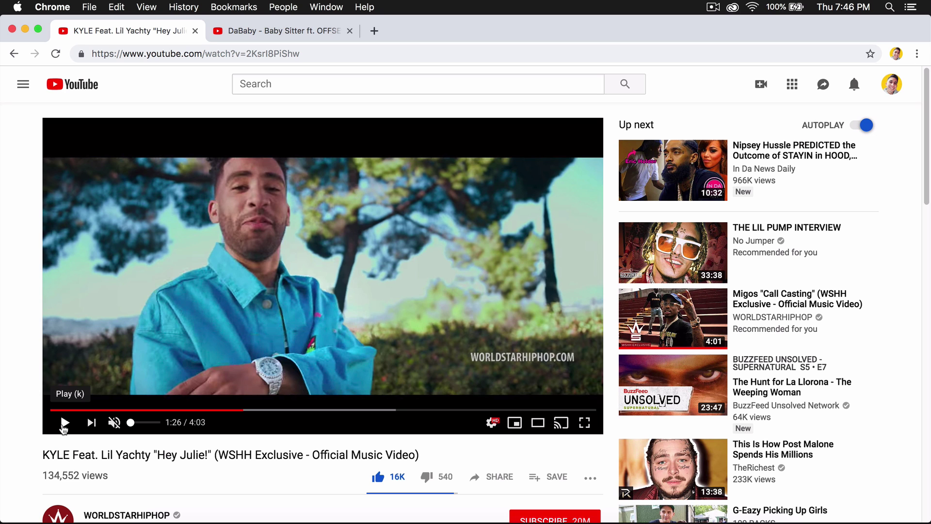
pyautogui.click(63, 423)
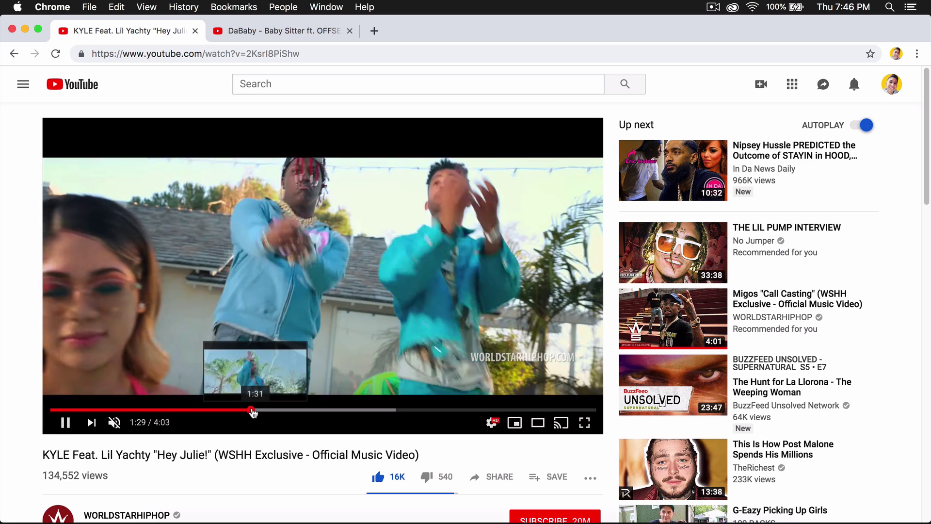
pyautogui.moveTo(251, 412); pyautogui.dragTo(247, 410)
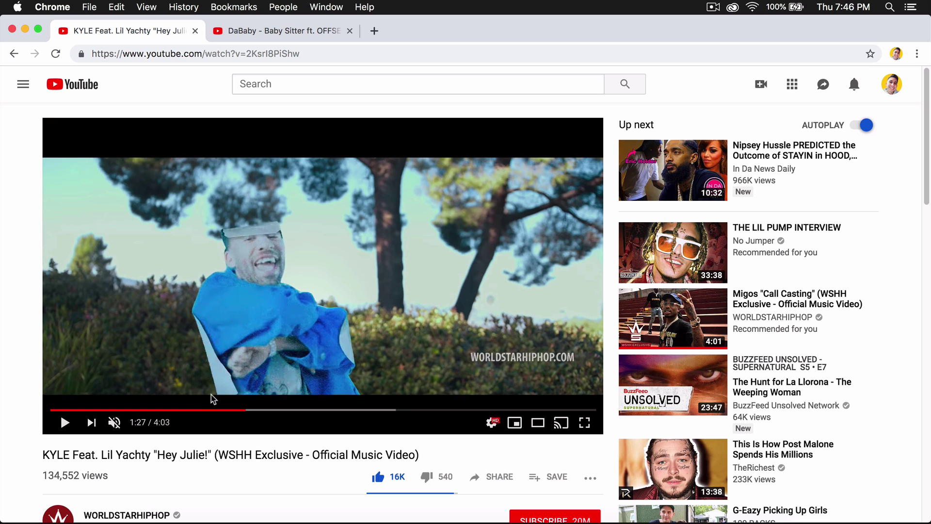
pyautogui.click(63, 423)
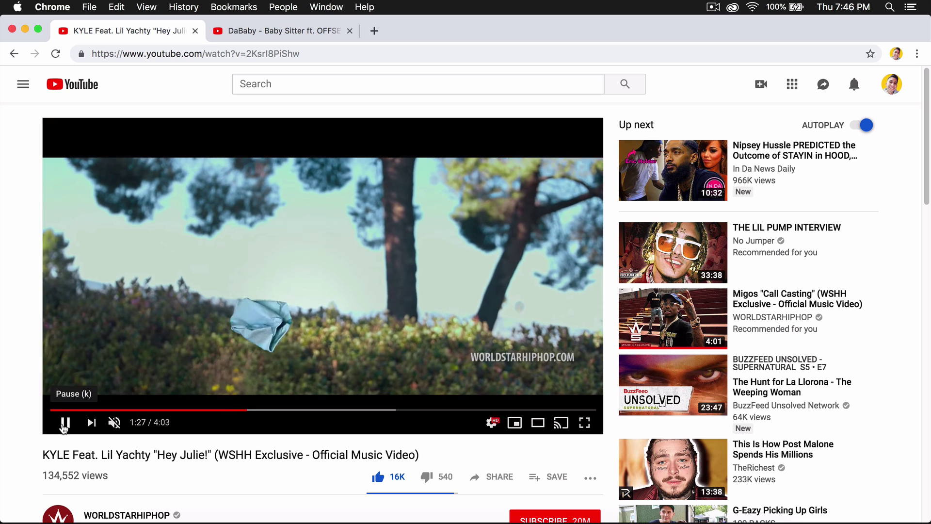
pyautogui.click(63, 425)
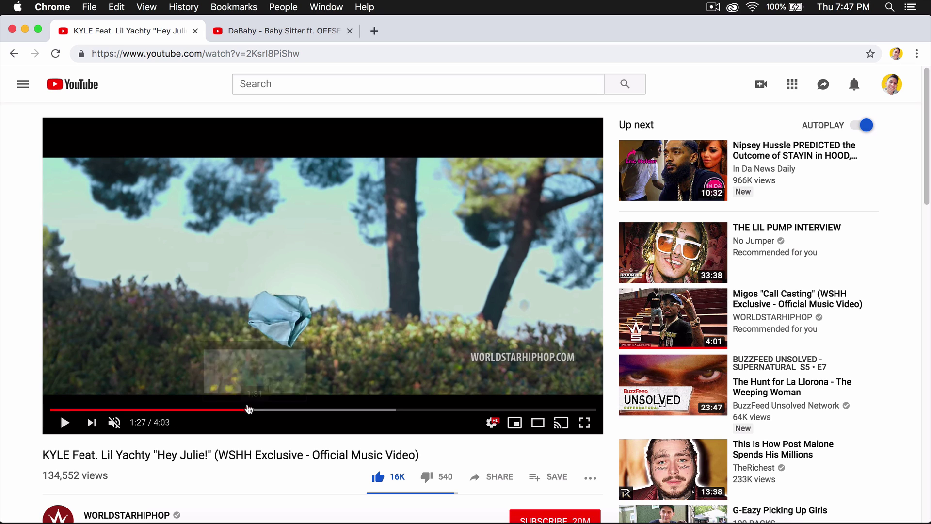
# Replay the transition from about 1:26 and pause at 1:27 to see the partly folded paper stage
pyautogui.click(243, 409)
pyautogui.click(237, 354)
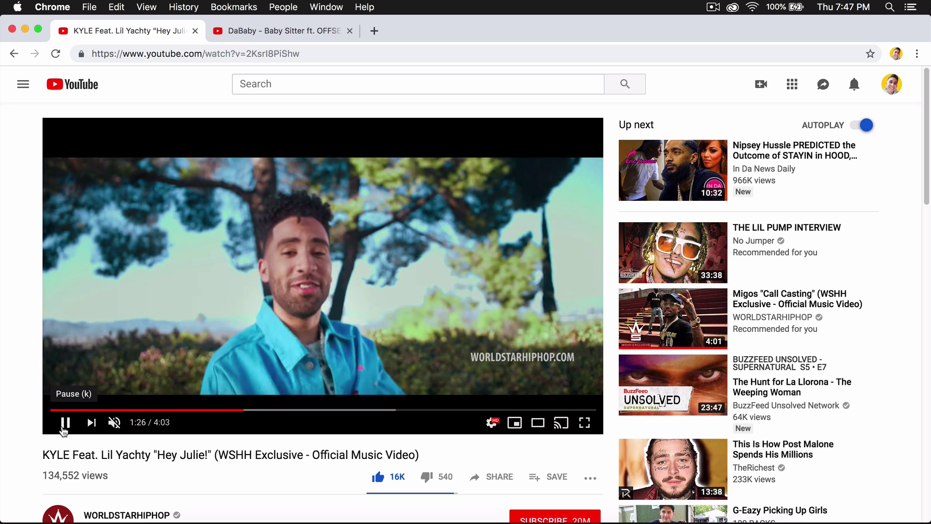
pyautogui.click(65, 423)
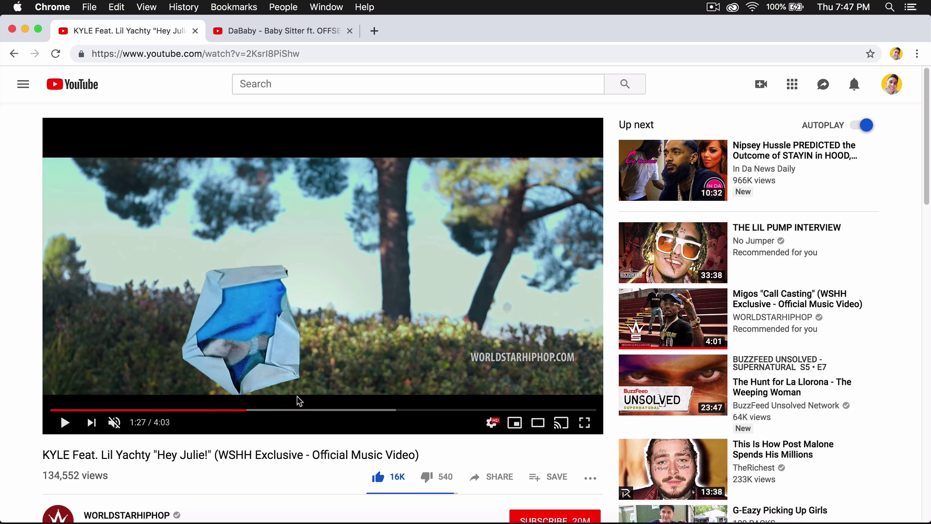
pyautogui.click(65, 423)
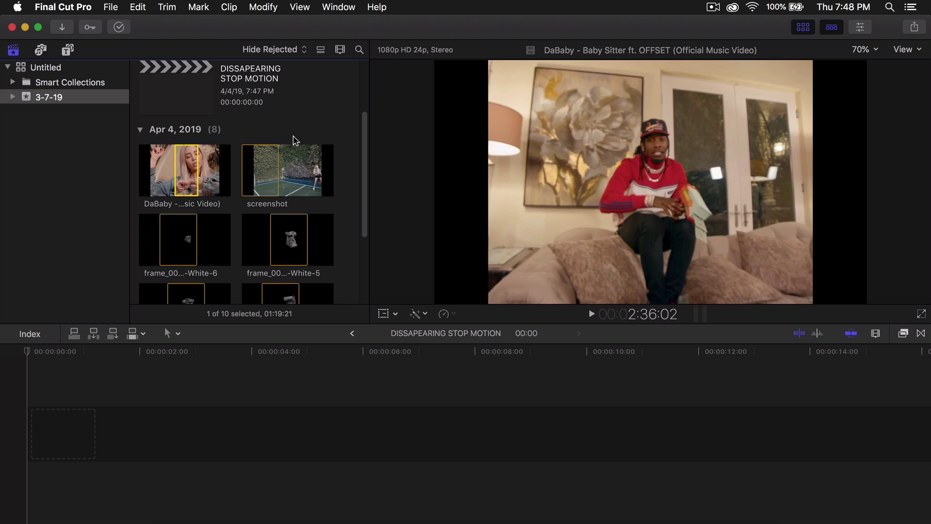
# In Final Cut Pro, add the selected DaBaby "Baby Sitter" clip range to the timeline, fit it, and hide the browser
pyautogui.moveTo(186, 169); pyautogui.dragTo(115, 411)
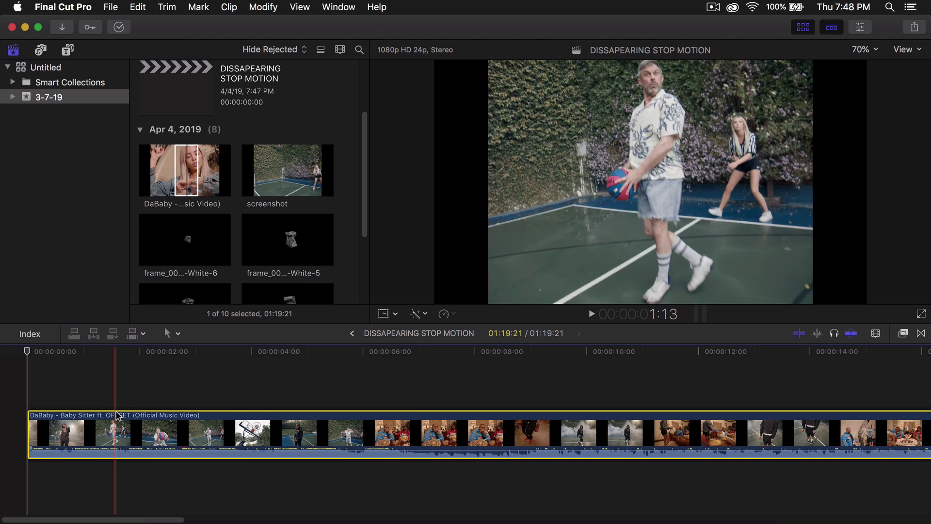
pyautogui.hotkey('shift', 'z')
pyautogui.press('ctrl+super+1')
# Cut the DaBaby clip at 6:08 and delete everything after the cut
pyautogui.click(61, 352)
pyautogui.moveTo(60, 353); pyautogui.dragTo(64, 352)
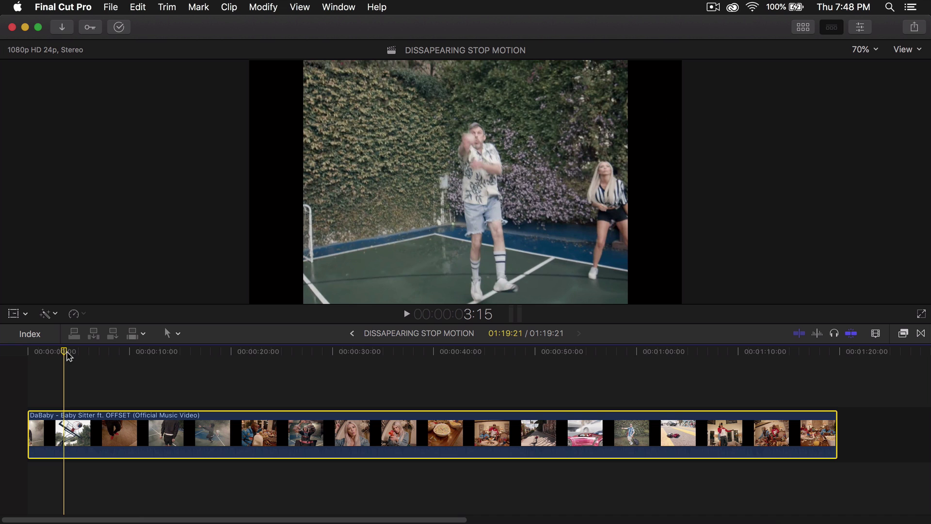
pyautogui.moveTo(64, 353); pyautogui.dragTo(91, 352)
pyautogui.press('p')
pyautogui.press('super+b')
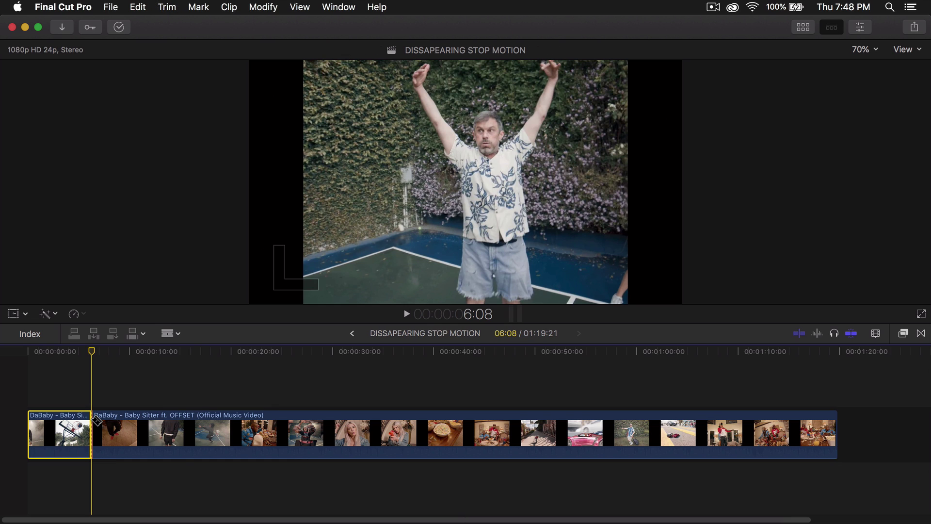
pyautogui.press('a')
pyautogui.click(116, 430)
pyautogui.press('Delete')
pyautogui.press('super+z')
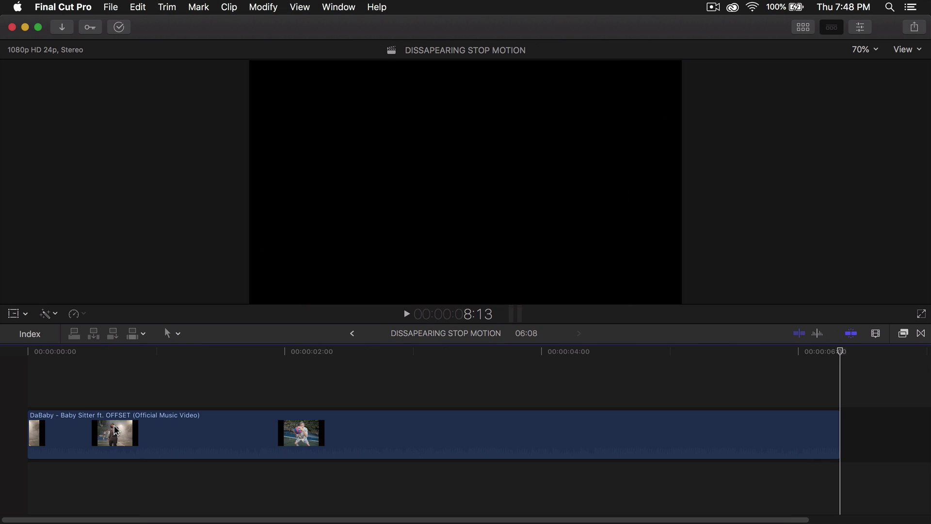
# Place the playhead at 3:12, where the man jumps on the court, and add a marker there
pyautogui.hotkey('shift', 'z')
pyautogui.click(325, 351)
pyautogui.moveTo(260, 353); pyautogui.dragTo(479, 368)
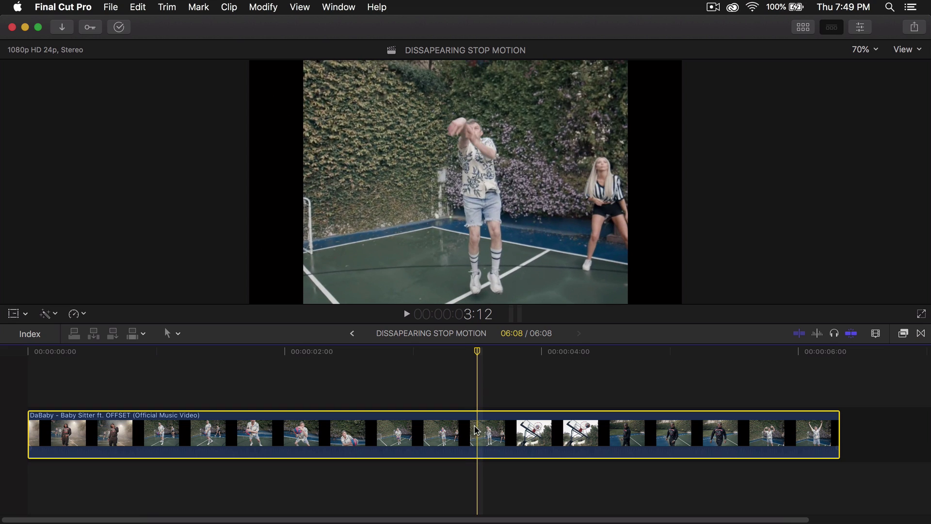
pyautogui.press('m')
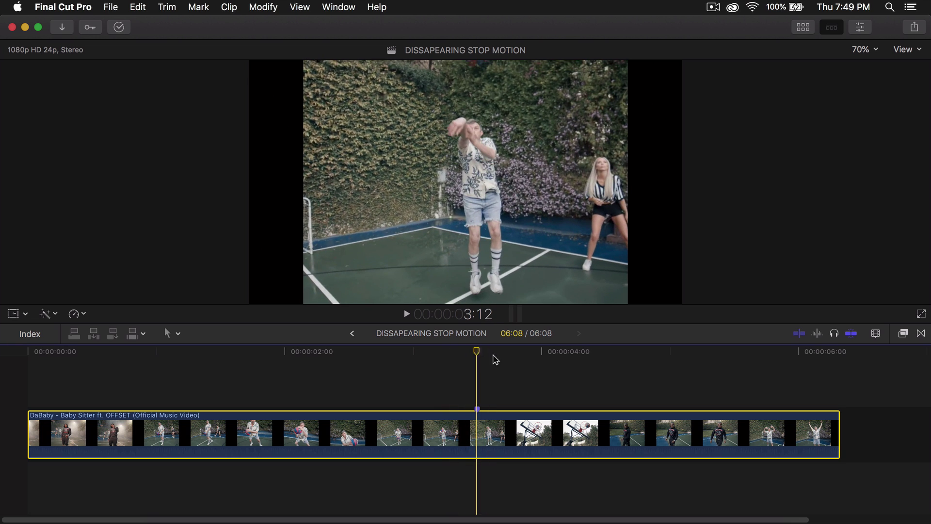
pyautogui.moveTo(493, 358)
pyautogui.mouseDown()
pyautogui.moveTo(527, 353)
pyautogui.moveTo(477, 353)
pyautogui.mouseUp()
# Add Save Current Frame to the list of share destinations
pyautogui.click(118, 7)
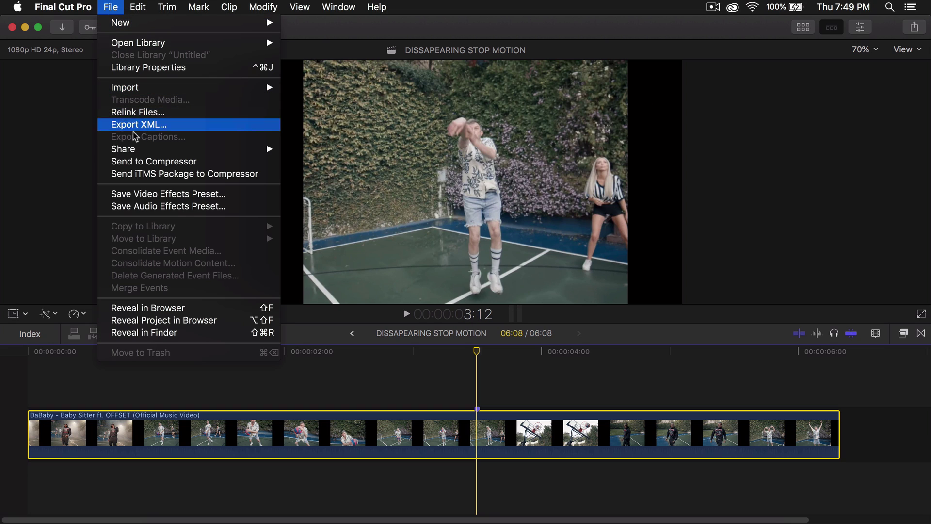
pyautogui.moveTo(170, 148)
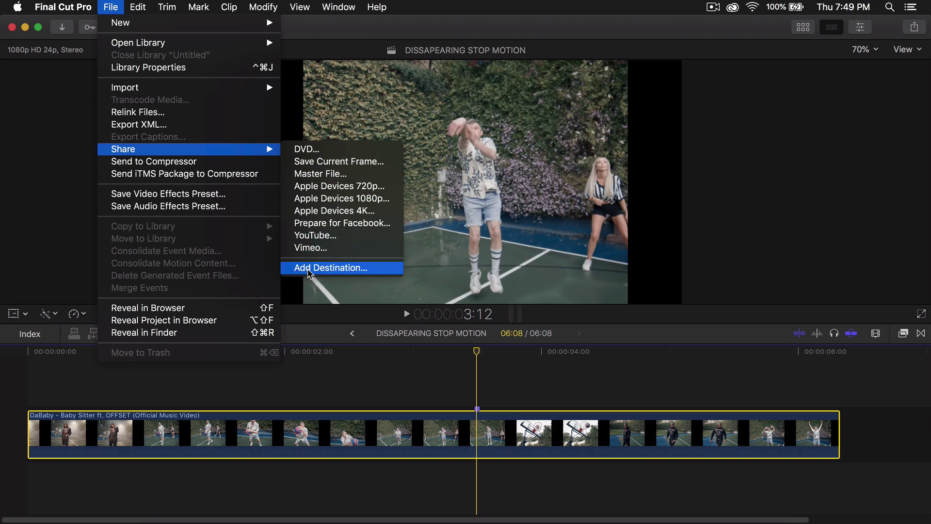
pyautogui.click(312, 268)
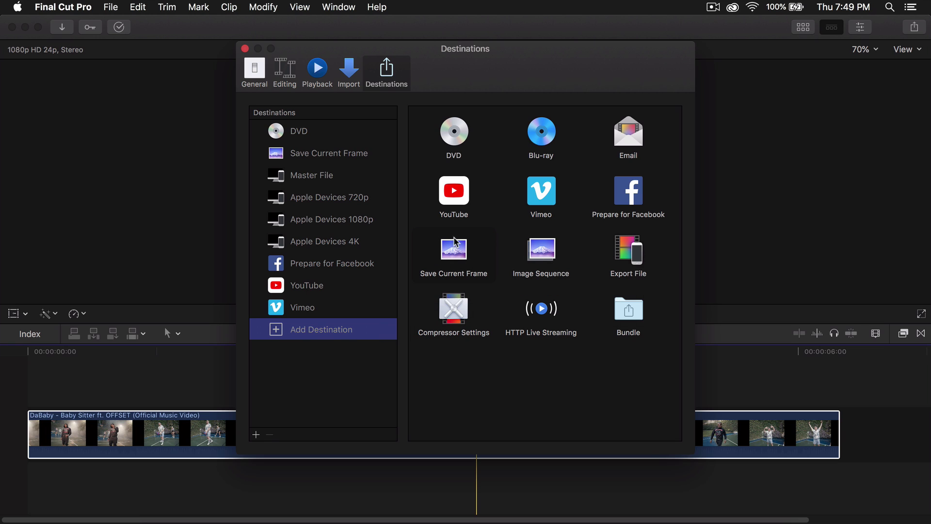
pyautogui.moveTo(456, 253); pyautogui.dragTo(310, 148)
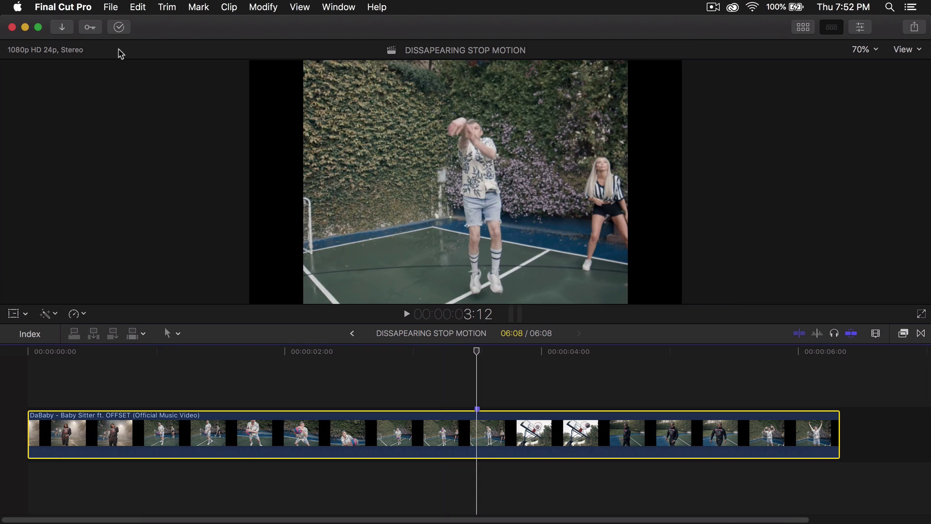
# Start sharing the frame at 3:12 with Save Current Frame, using JPEG Image as the export format
pyautogui.click(111, 7)
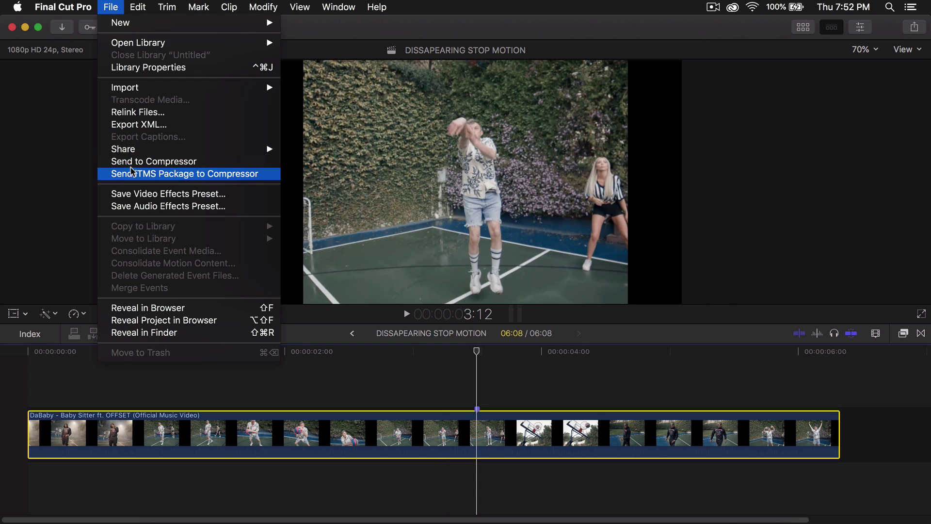
pyautogui.moveTo(140, 150)
pyautogui.click(325, 164)
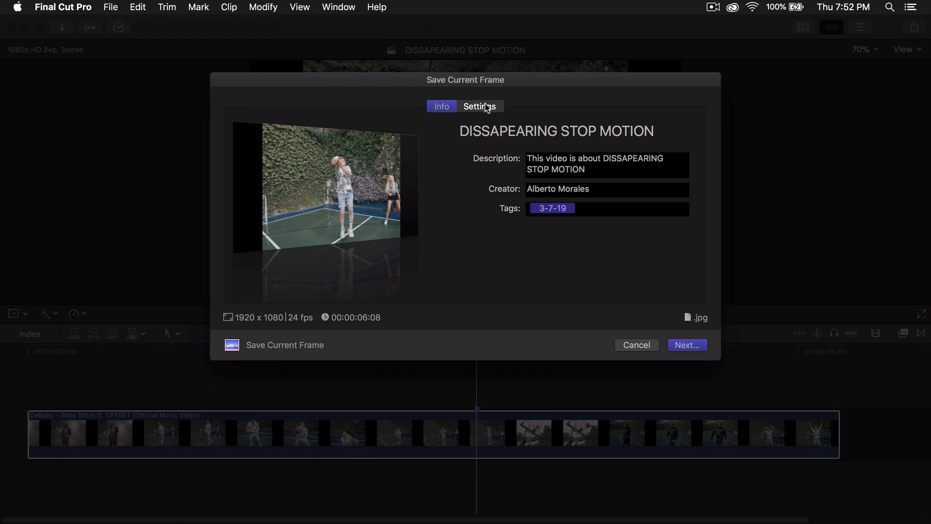
pyautogui.click(486, 108)
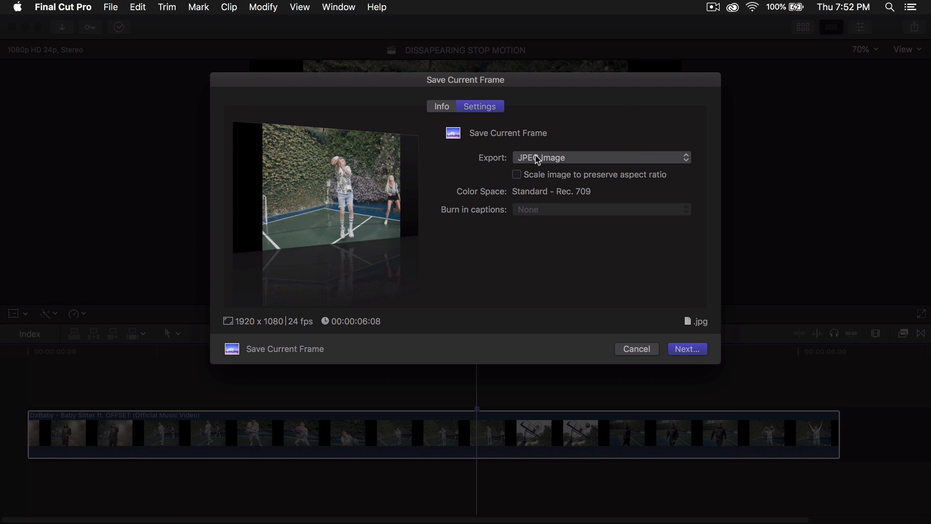
pyautogui.click(536, 157)
pyautogui.click(538, 160)
# Title the exported image "frame" and save it to the Desktop
pyautogui.click(442, 107)
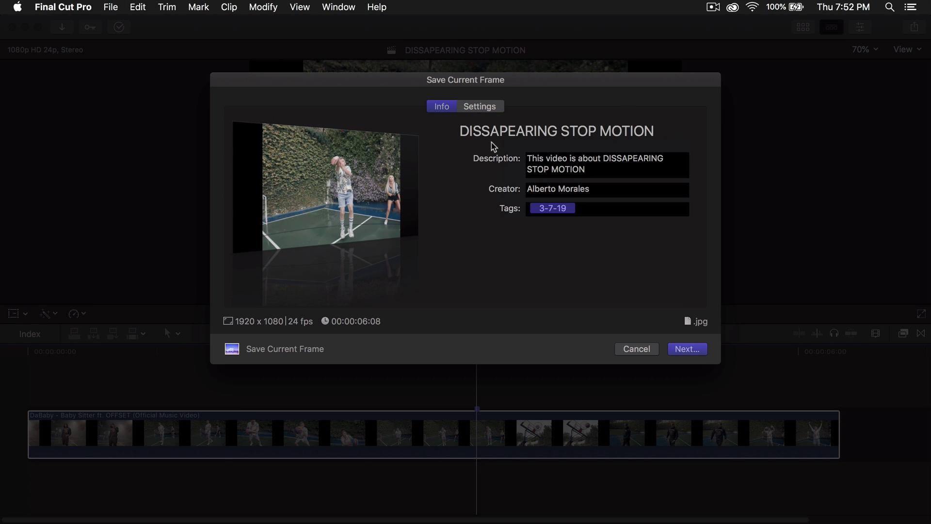
pyautogui.write('frame')
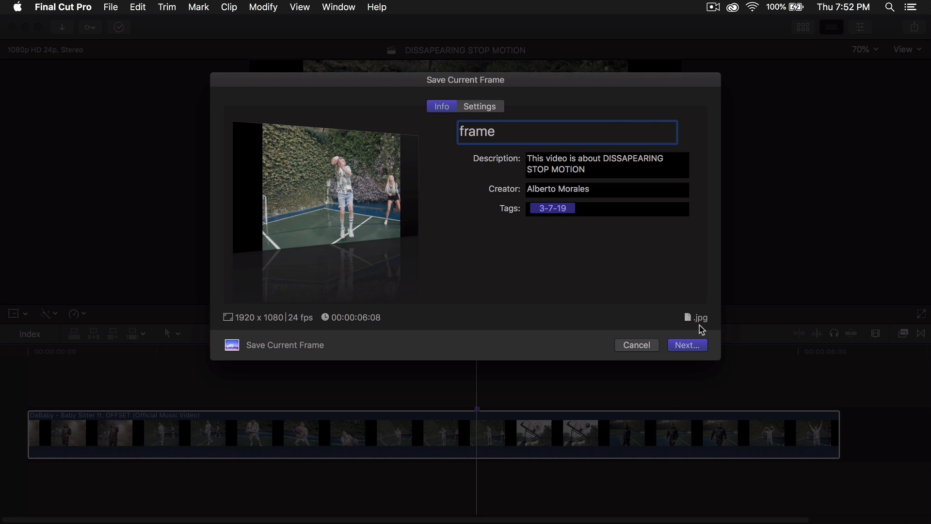
pyautogui.click(695, 344)
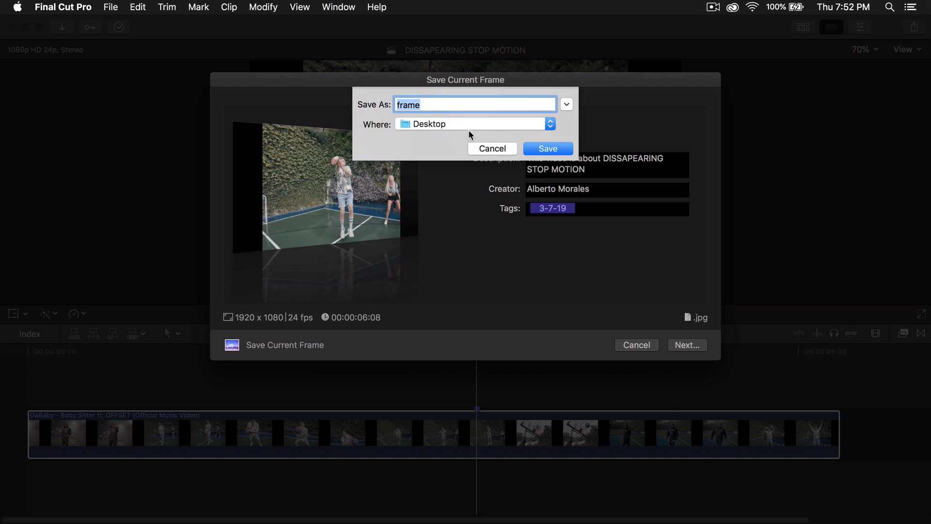
pyautogui.click(546, 148)
pyautogui.click(547, 162)
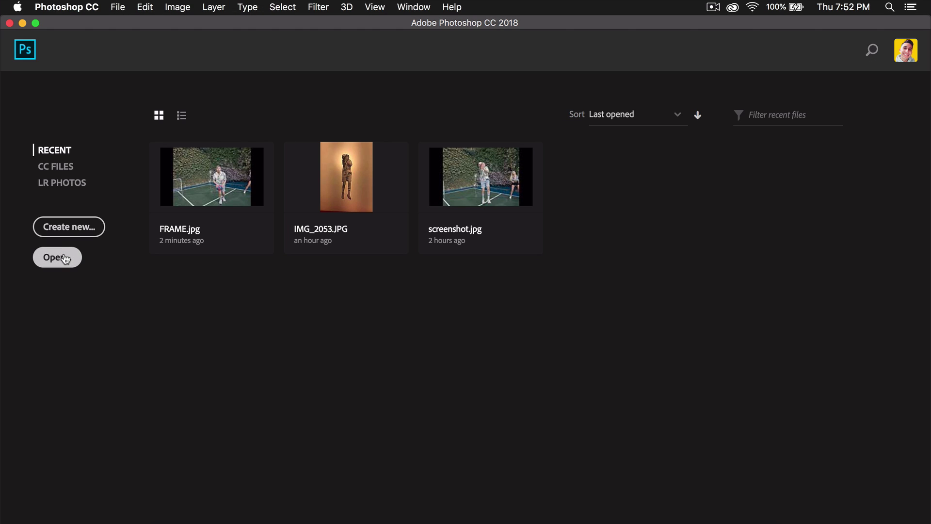
# Open FRAME.jpg from the Desktop and convert its locked Background into the regular layer Layer 0
pyautogui.click(57, 257)
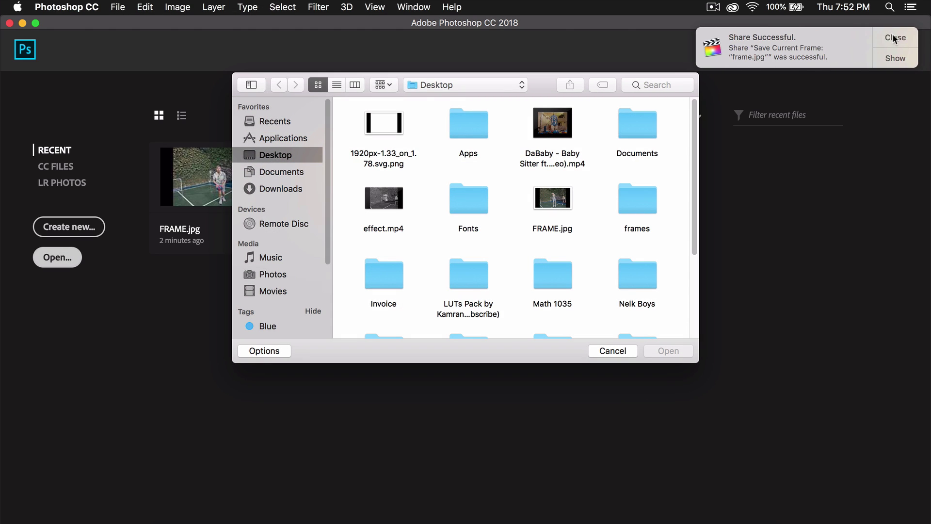
pyautogui.click(895, 38)
pyautogui.moveTo(539, 85); pyautogui.dragTo(537, 127)
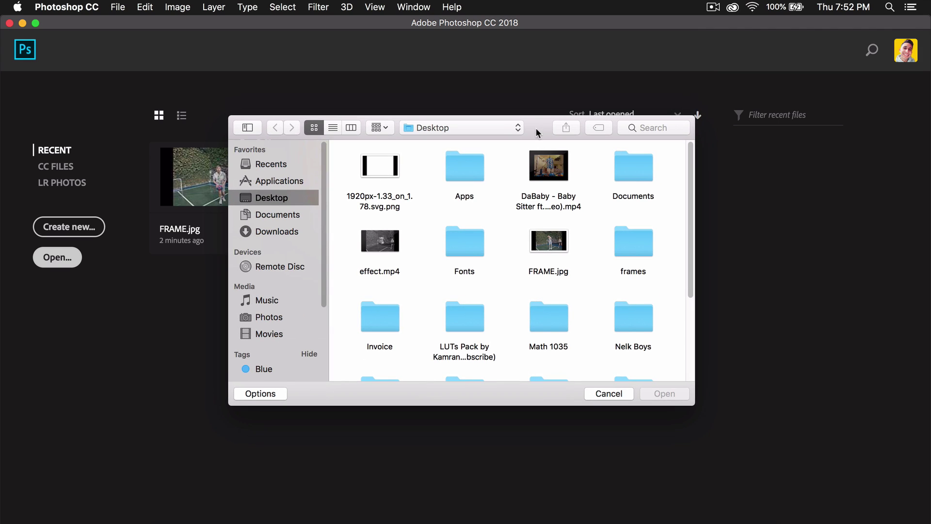
pyautogui.moveTo(536, 129)
pyautogui.mouseDown()
pyautogui.moveTo(520, 144)
pyautogui.moveTo(525, 137)
pyautogui.mouseUp()
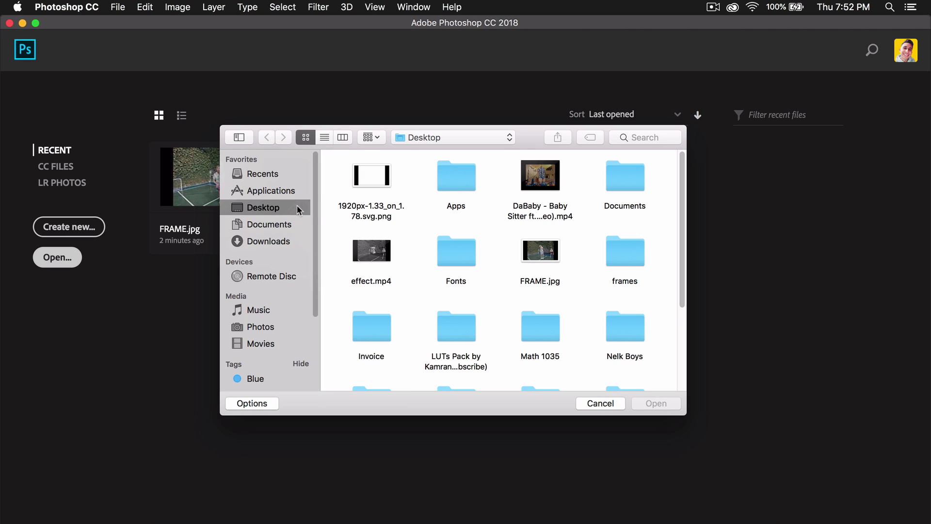
pyautogui.scroll(-5, 443, 306)
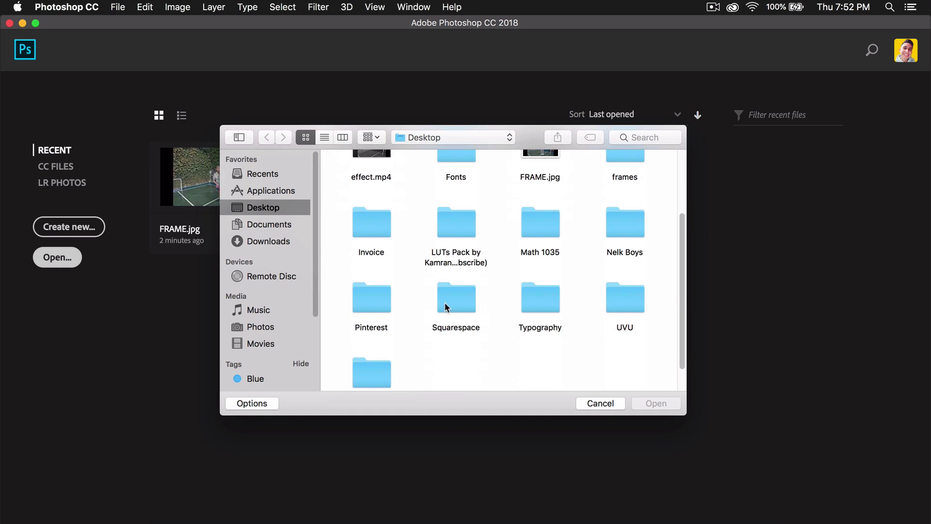
pyautogui.scroll(5, 501, 307)
pyautogui.click(562, 257)
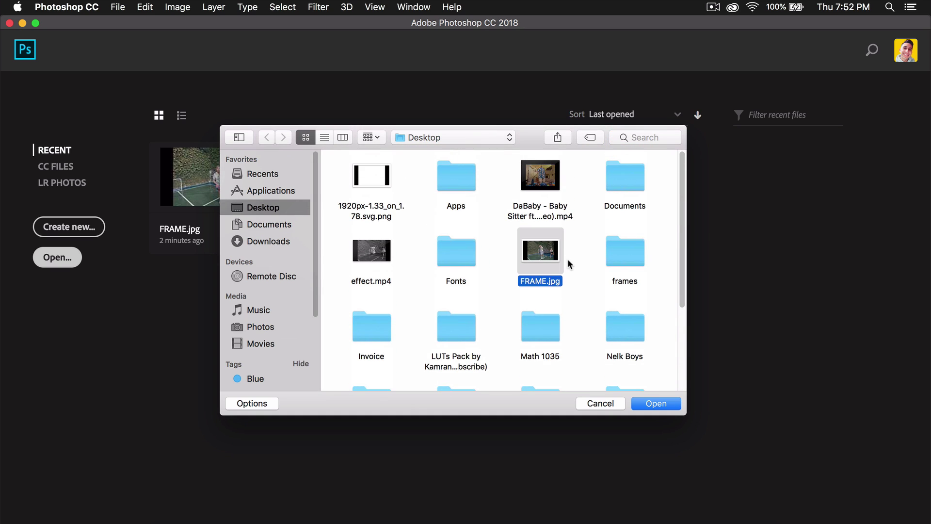
pyautogui.press('space')
pyautogui.click(657, 403)
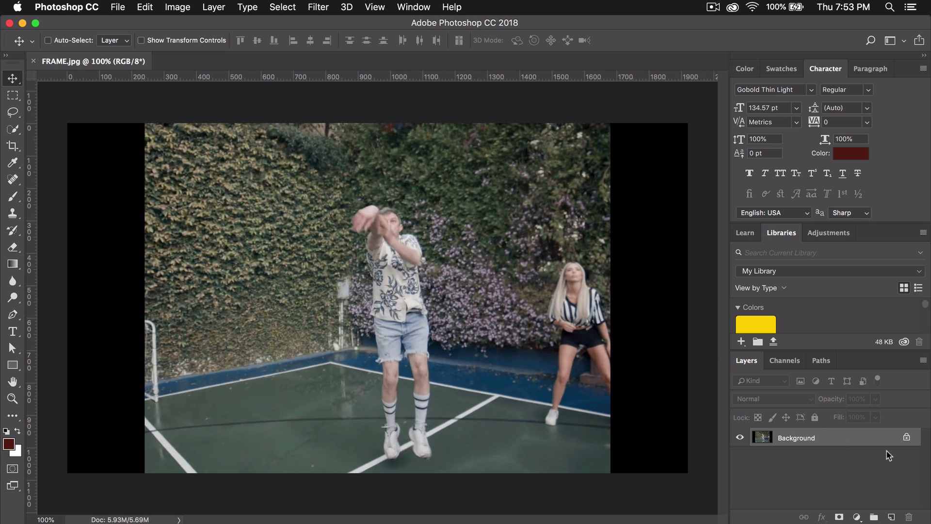
pyautogui.doubleClick(869, 437)
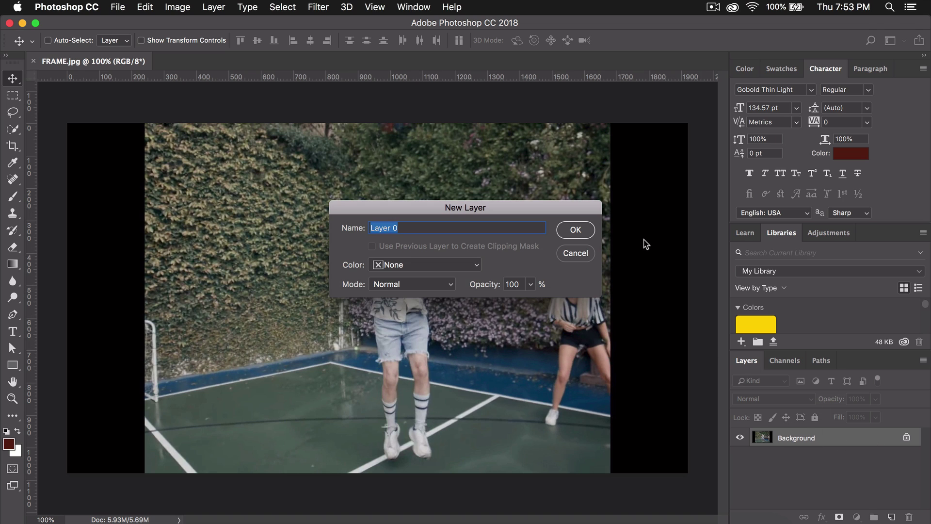
pyautogui.click(577, 234)
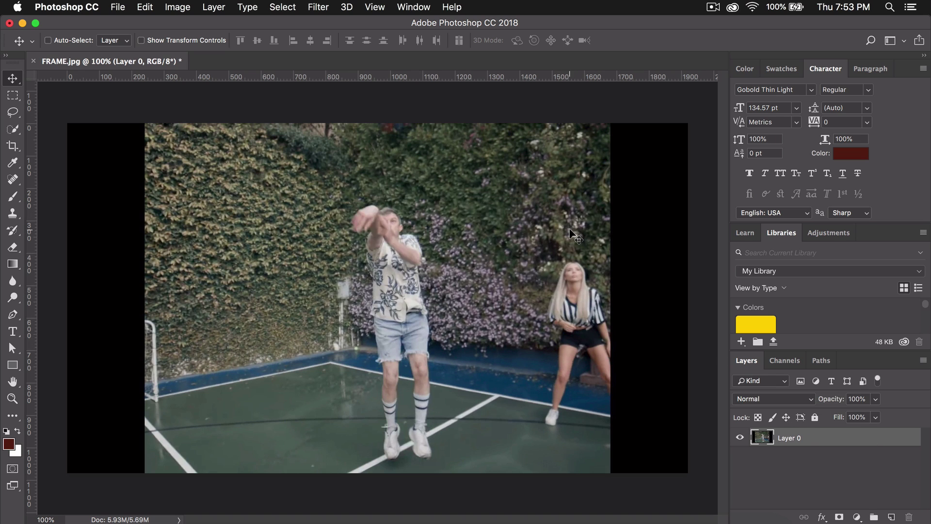
# Select the jumping man's head, shirt, shorts and legs down to the socks with the Quick Selection Tool, using an enlarged brush
pyautogui.click(12, 130)
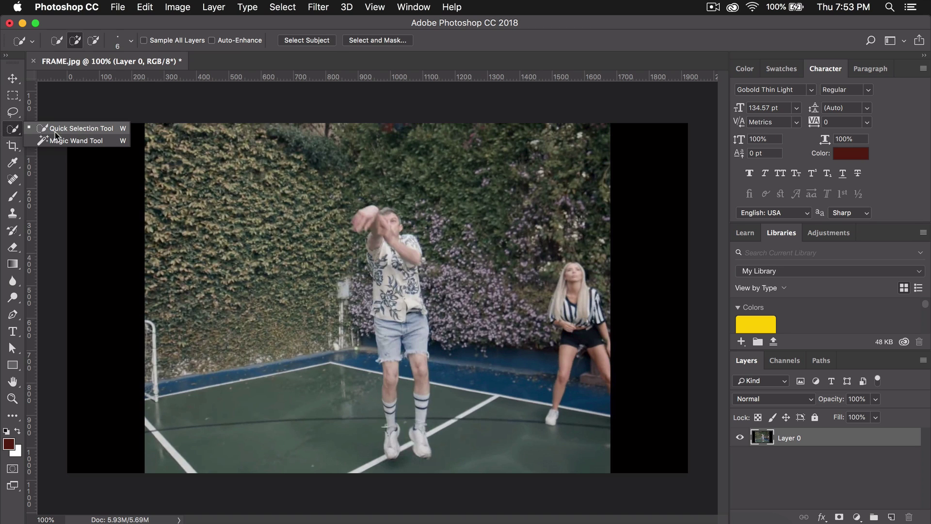
pyautogui.scroll(1, 358, 298)
pyautogui.scroll(5, 443, 284)
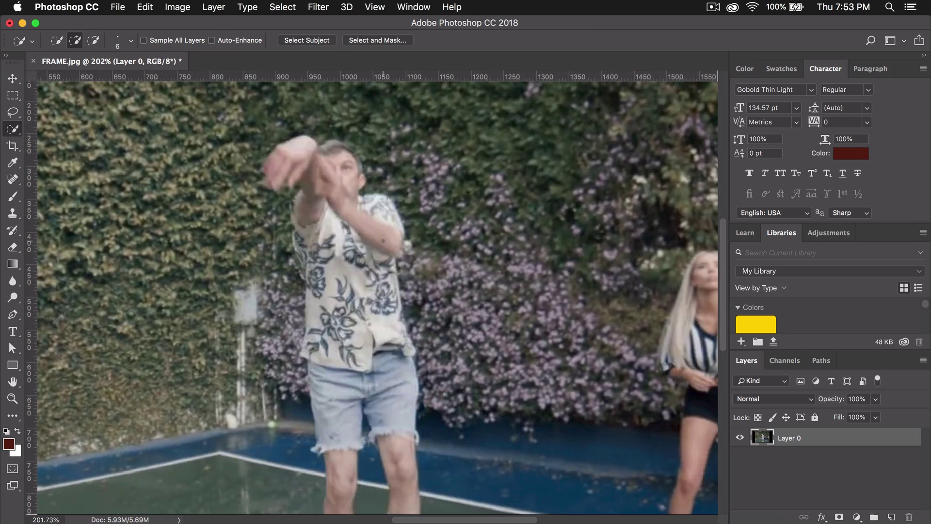
pyautogui.press(']')
pyautogui.press(']')
pyautogui.press(']')
pyautogui.press(']')
pyautogui.press(']')
pyautogui.press(']')
pyautogui.scroll(-1, 339, 252)
pyautogui.scroll(-3, 363, 275)
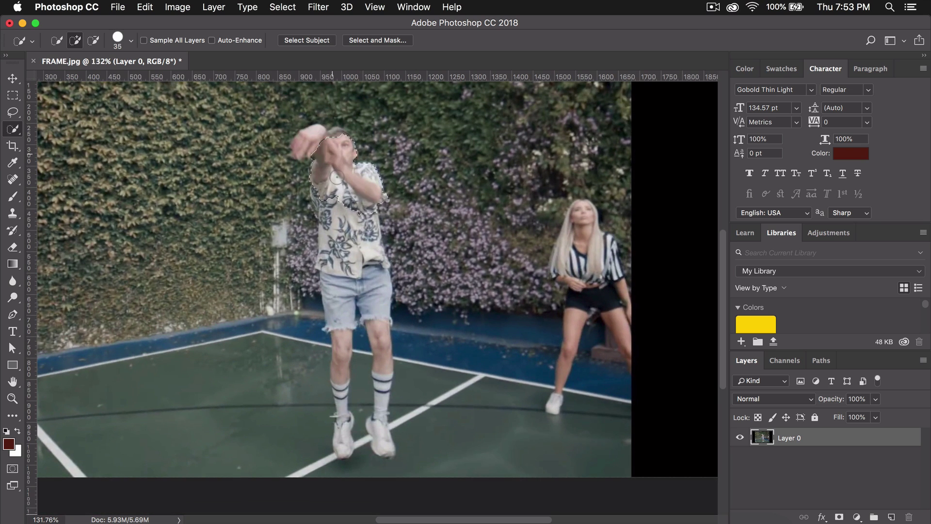
pyautogui.scroll(3, 380, 316)
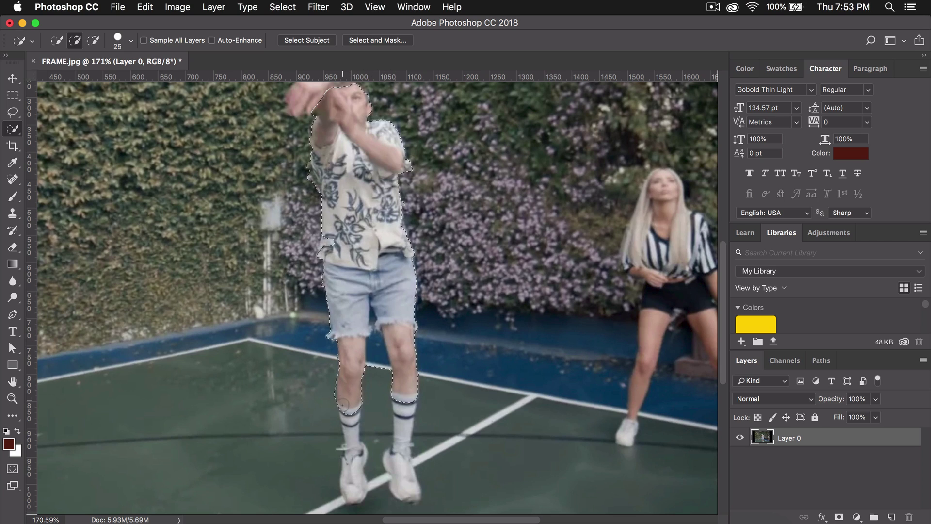
# Extend the selection over the man's socks and shoes with a size 15 brush, leaving out the gap between his legs
pyautogui.moveTo(343, 404); pyautogui.dragTo(347, 452)
pyautogui.press('[')
pyautogui.press('alt')
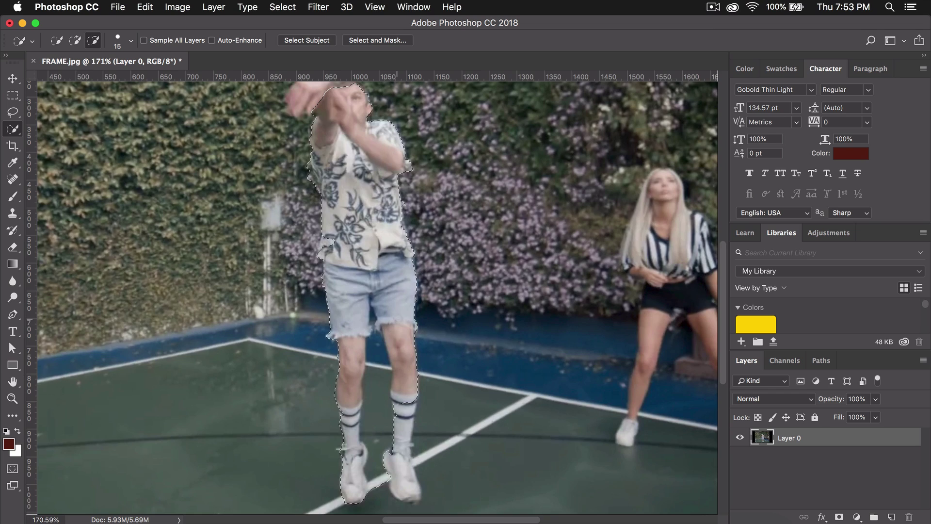
pyautogui.scroll(-3, 400, 204)
pyautogui.scroll(3, 403, 336)
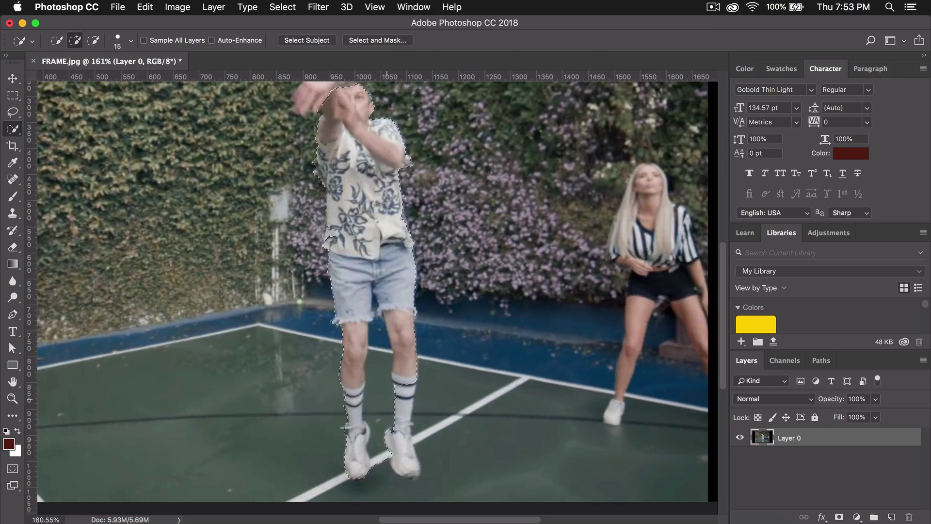
pyautogui.moveTo(396, 451)
pyautogui.mouseDown()
pyautogui.moveTo(402, 469)
pyautogui.moveTo(400, 390)
pyautogui.mouseUp()
pyautogui.scroll(3, 407, 329)
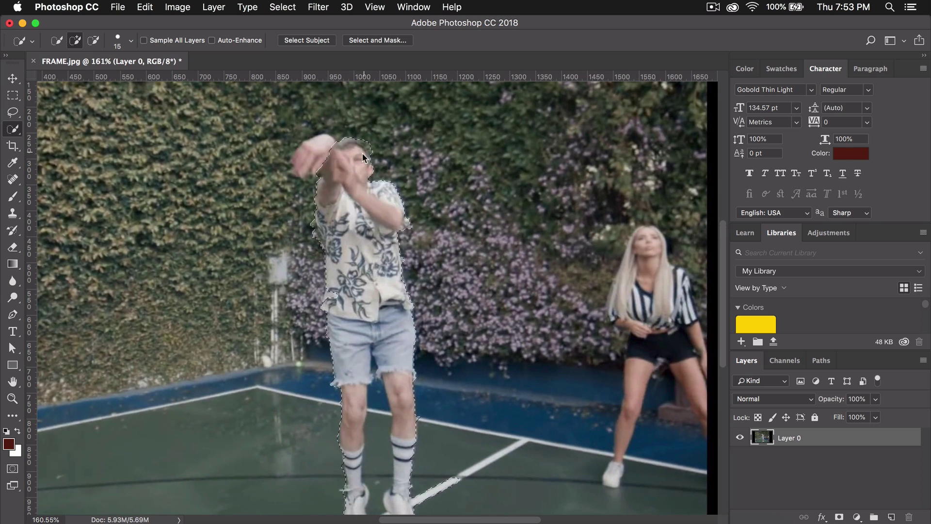
# Add the man's raised hands and forearms to the selection and trim the excess around them
pyautogui.moveTo(332, 167)
pyautogui.mouseDown()
pyautogui.moveTo(305, 160)
pyautogui.moveTo(284, 175)
pyautogui.moveTo(301, 160)
pyautogui.moveTo(340, 163)
pyautogui.mouseUp()
pyautogui.press('alt')
pyautogui.scroll(-3, 375, 316)
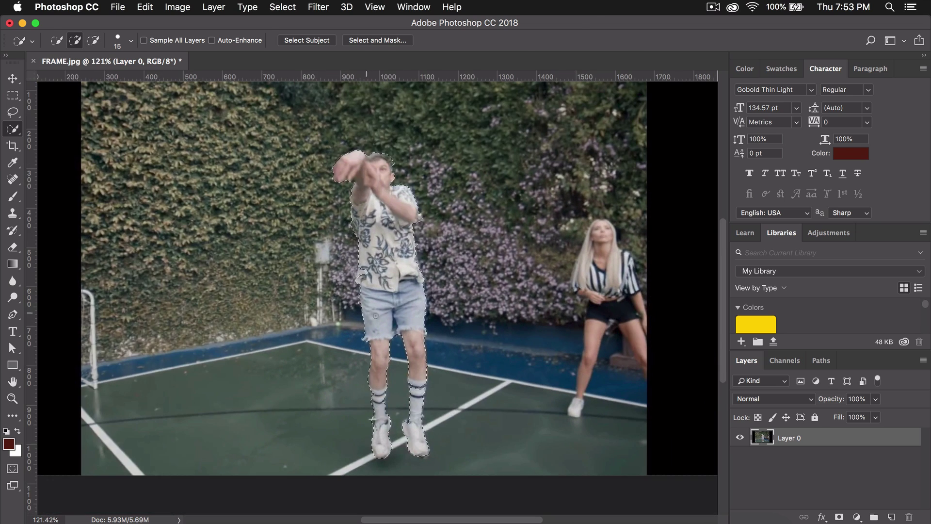
pyautogui.click(378, 40)
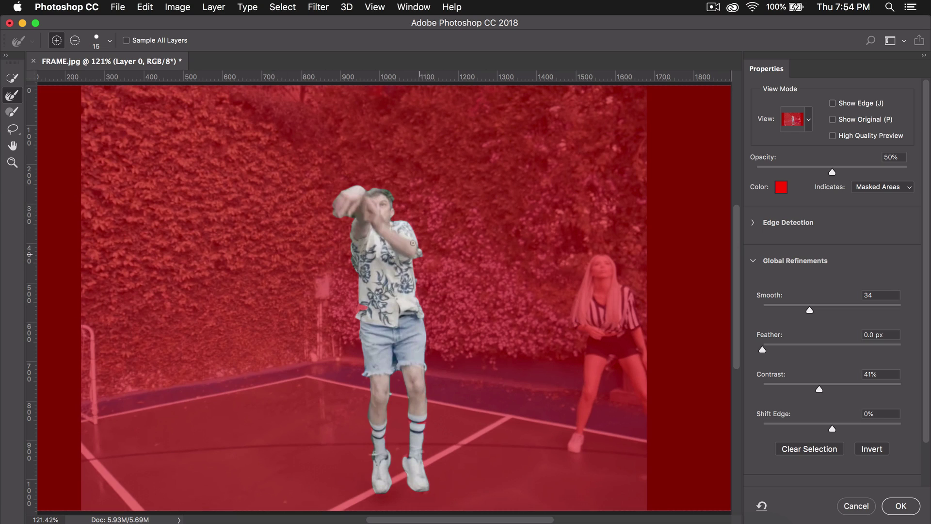
pyautogui.scroll(-3, 413, 242)
pyautogui.click(854, 507)
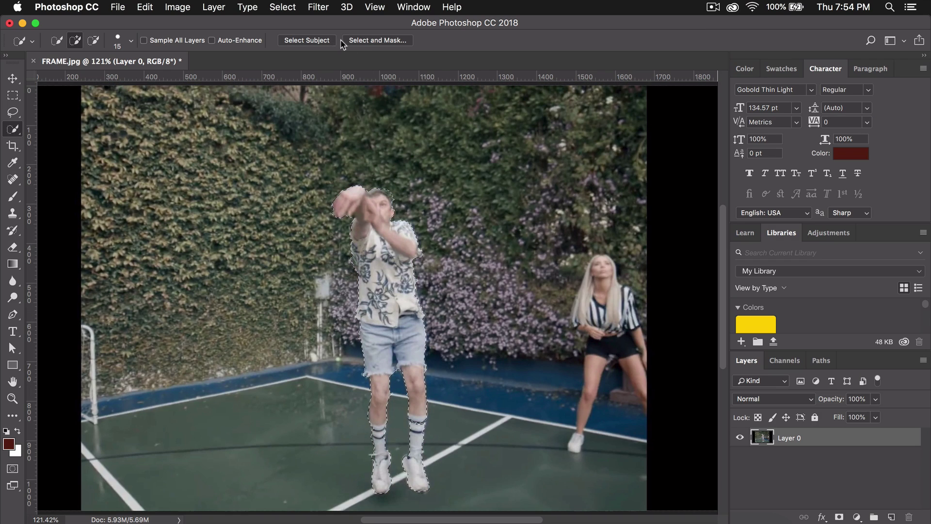
# Refine the man's selection with Select and Mask, applying Smooth 34, Feather 0.0 px, Contrast 41% and Shift Edge 0%
pyautogui.click(376, 40)
pyautogui.press('w')
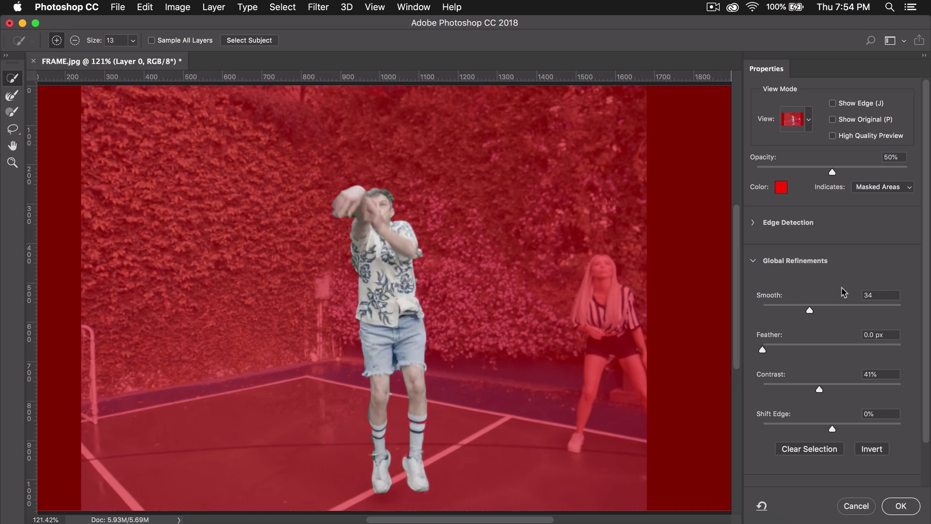
pyautogui.click(900, 506)
# Replace the selected man with surrounding background using a content-aware fill, and clear the selection
pyautogui.press('v')
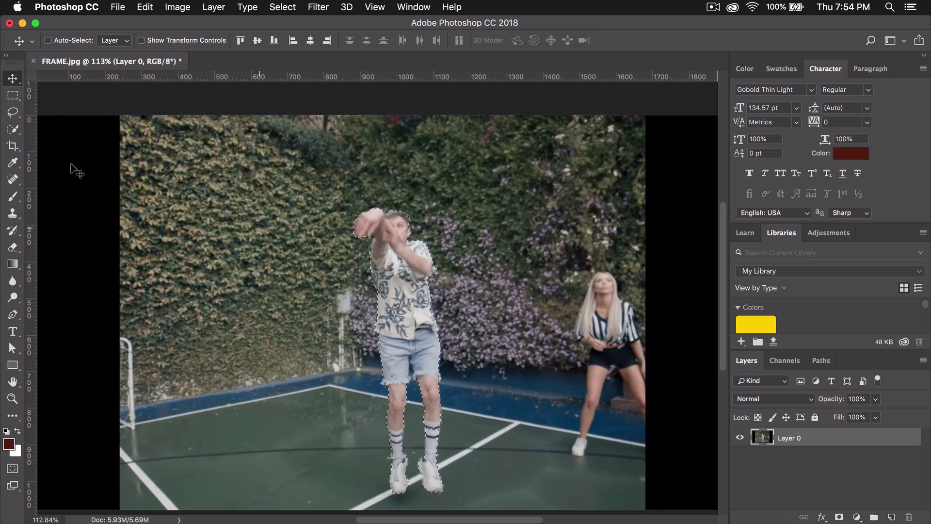
pyautogui.moveTo(13, 129); pyautogui.dragTo(41, 131)
pyautogui.rightClick(410, 263)
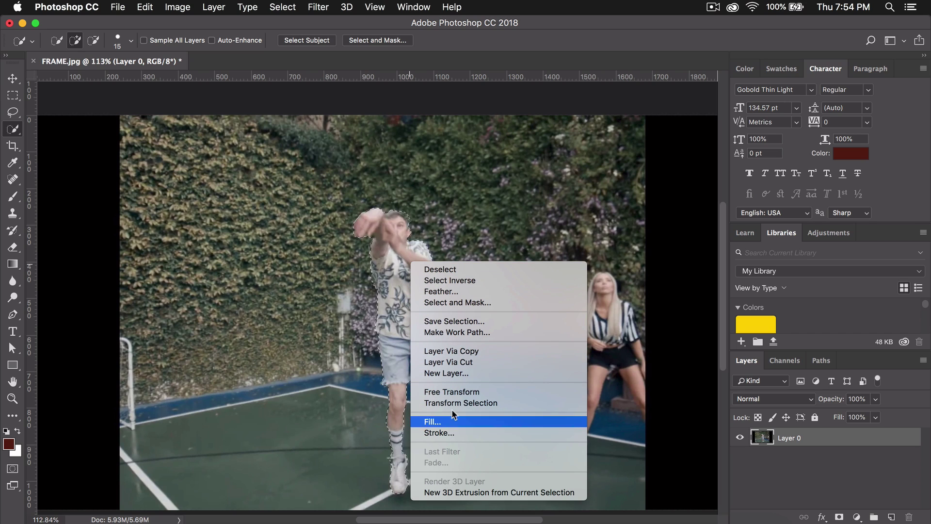
pyautogui.click(433, 422)
pyautogui.click(616, 174)
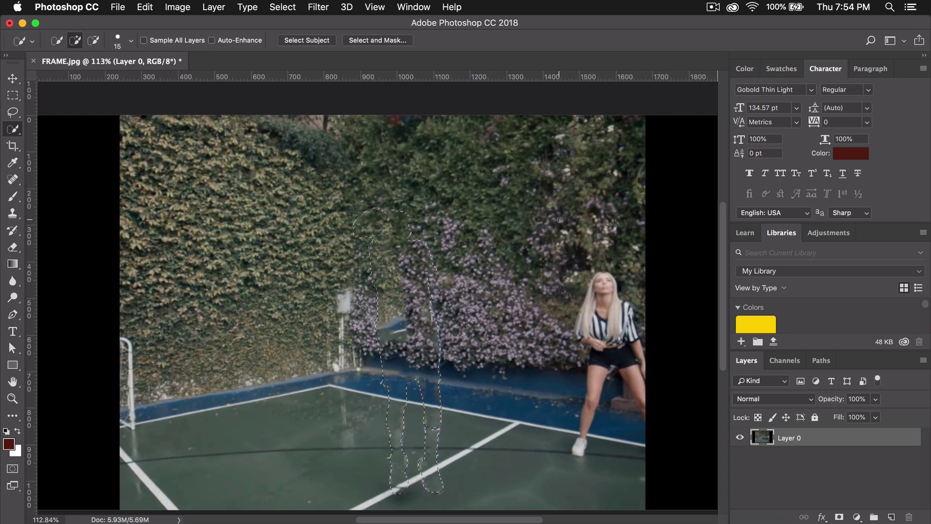
pyautogui.scroll(-3, 485, 233)
pyautogui.hscroll(3, 485, 233)
pyautogui.hscroll(2, 372, 283)
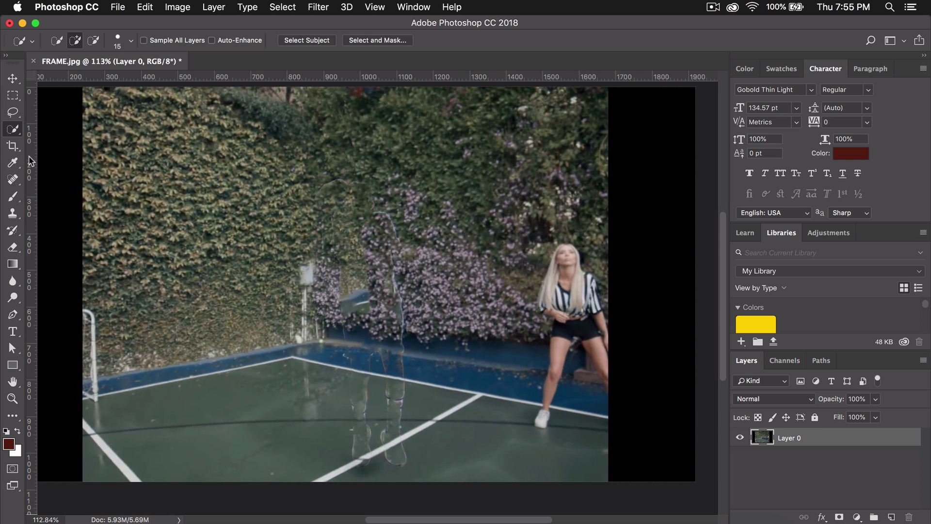
pyautogui.click(13, 214)
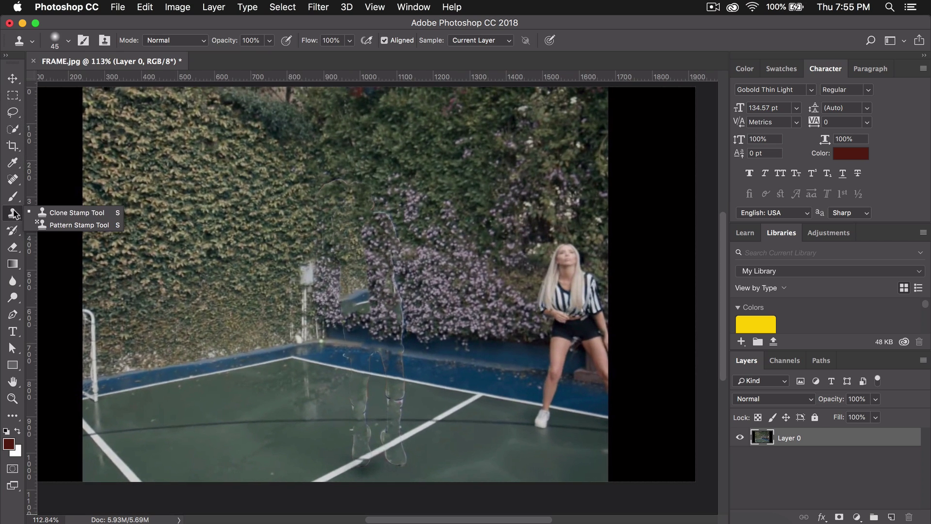
pyautogui.click(12, 179)
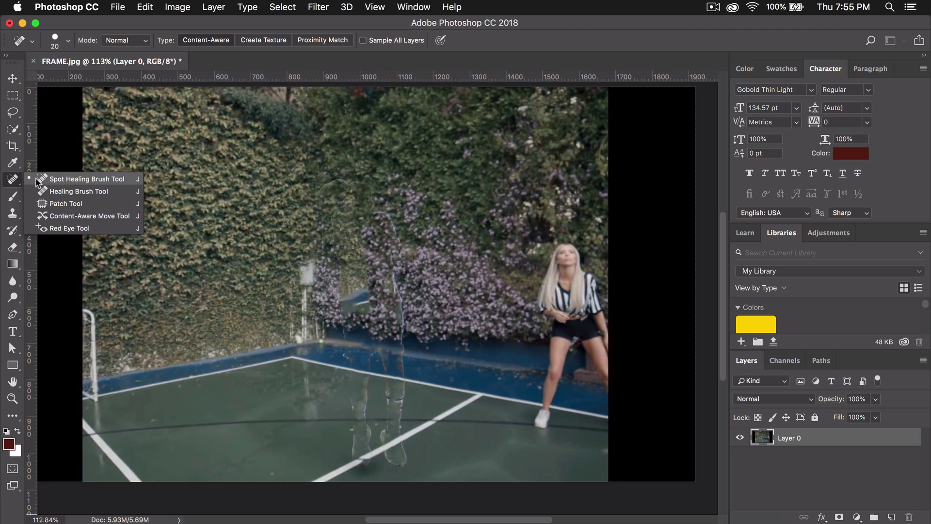
pyautogui.click(49, 179)
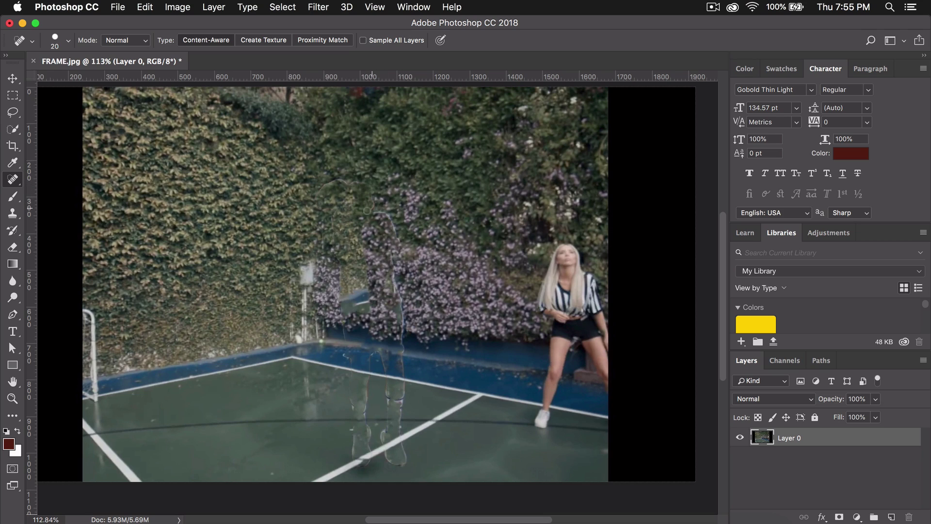
# Clone clean flowers over the leftover traces of the man on the hedge using the Clone Stamp Tool with brush size 80
pyautogui.moveTo(12, 213); pyautogui.dragTo(63, 217)
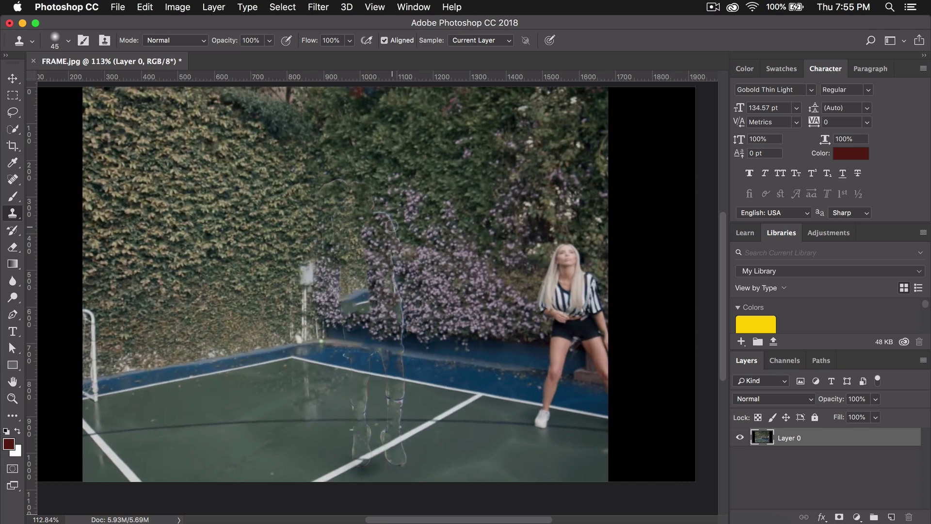
pyautogui.keyDown('alt'); pyautogui.click(428, 232); pyautogui.keyUp('alt')
pyautogui.press(']')
pyautogui.press(']')
pyautogui.press(']')
pyautogui.press(']')
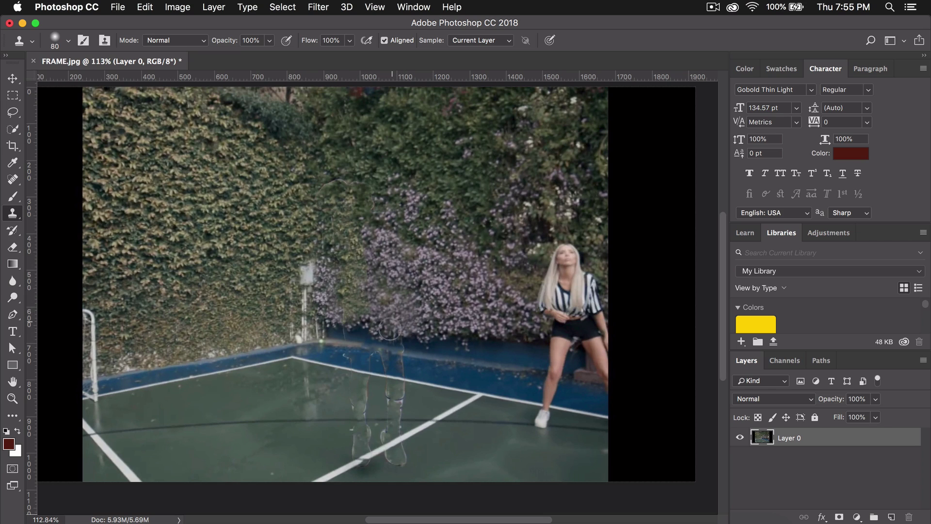
pyautogui.moveTo(344, 314); pyautogui.dragTo(348, 323)
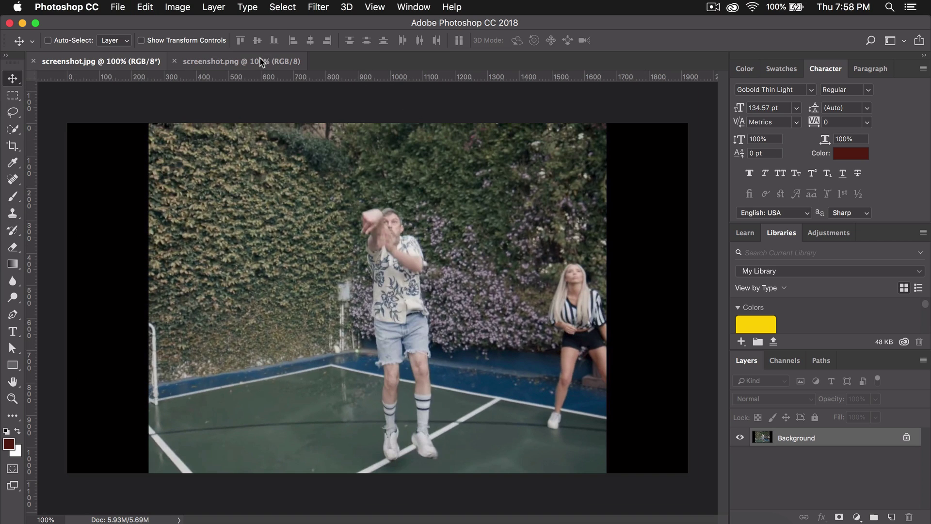
# Compare the original screenshot.jpg with the cleaned-up screenshot.png by switching back and forth between the two documents
pyautogui.click(238, 61)
pyautogui.click(151, 61)
pyautogui.click(200, 61)
pyautogui.click(150, 61)
pyautogui.click(203, 62)
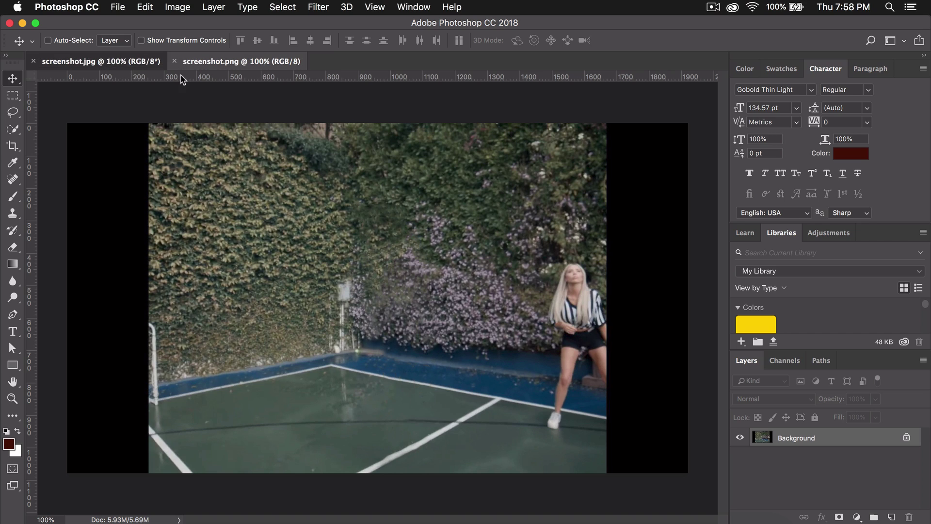
pyautogui.click(150, 61)
pyautogui.click(203, 61)
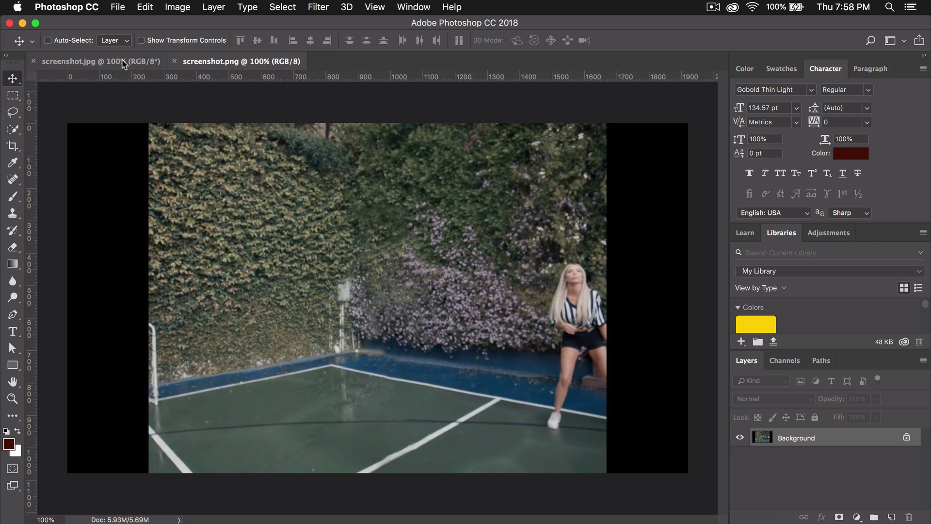
# Touch up the ivy wall in screenshot.png with the Spot Healing Brush Tool
pyautogui.click(13, 179)
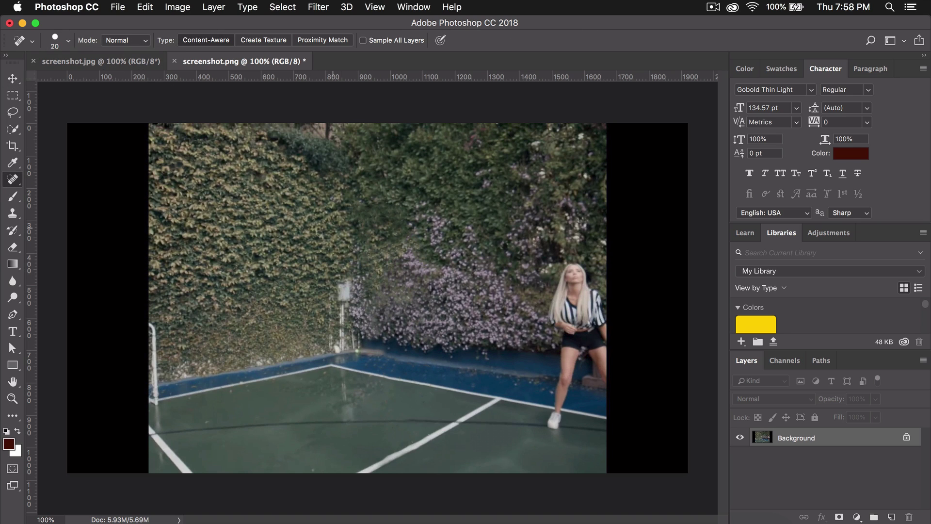
# Check the file format choices in Save for Web (Legacy) for screenshot.png without exporting
pyautogui.click(118, 6)
pyautogui.moveTo(171, 175)
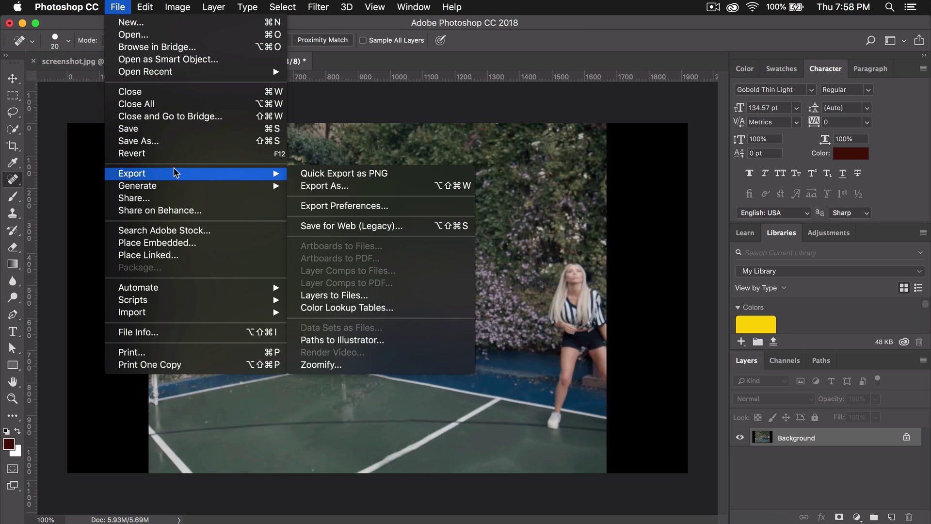
pyautogui.click(412, 224)
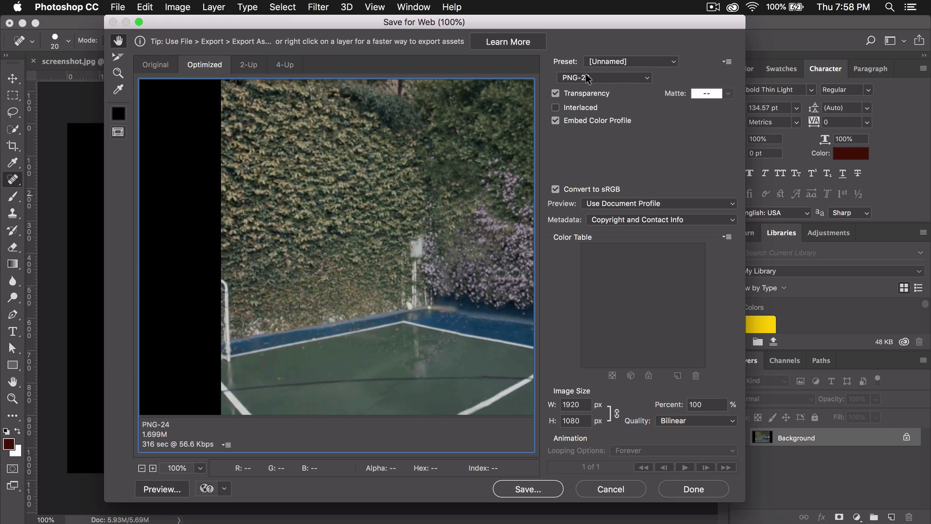
pyautogui.click(587, 76)
pyautogui.press('Escape')
pyautogui.press('Escape')
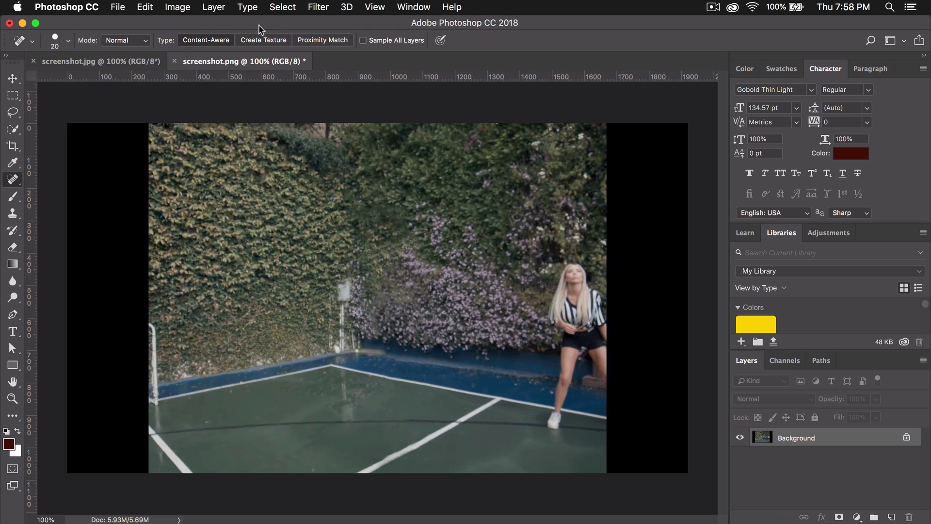
# Convert the locked Background of screenshot.jpg into a regular editable layer
pyautogui.click(131, 61)
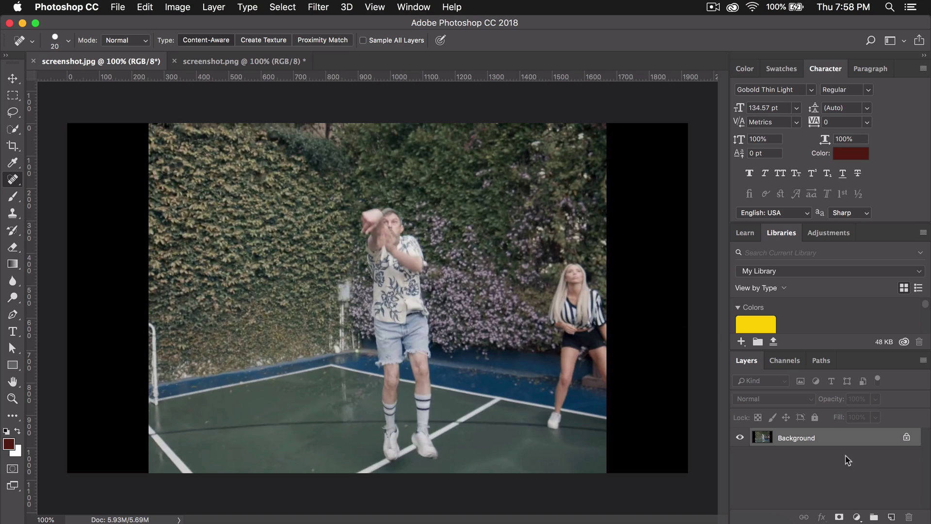
pyautogui.doubleClick(835, 439)
pyautogui.click(580, 232)
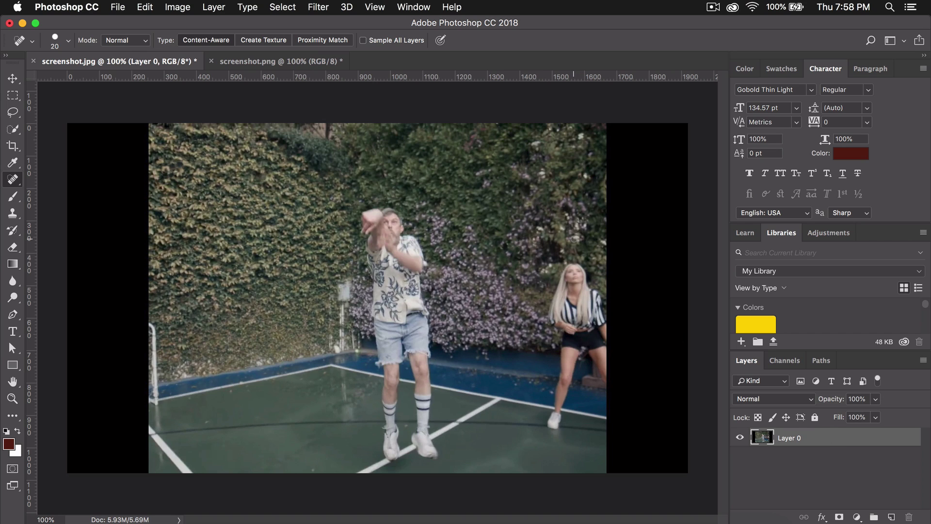
# Select the jumping man with the Quick Selection Tool and refine the edge in Select and Mask with Smooth 34 and Contrast 41%
pyautogui.click(14, 129)
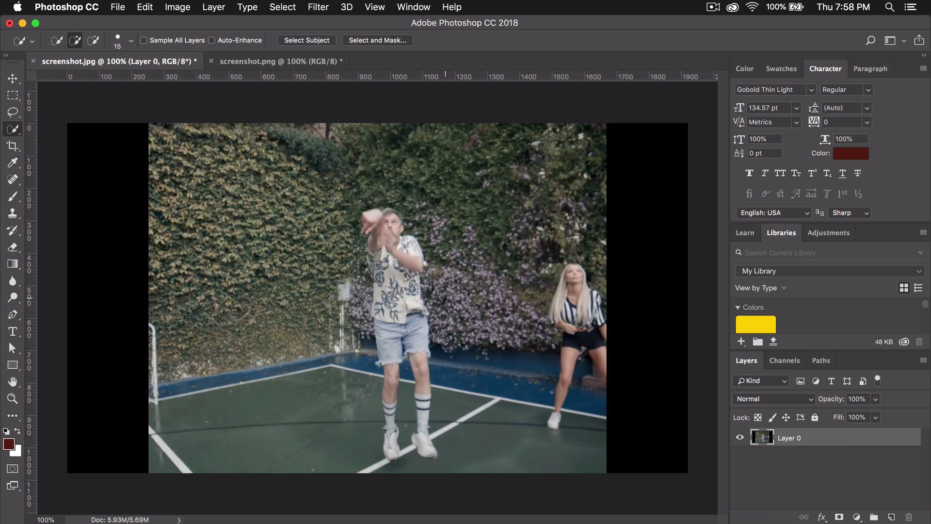
pyautogui.press(']')
pyautogui.press(']')
pyautogui.press(']')
pyautogui.moveTo(397, 271); pyautogui.dragTo(375, 220)
pyautogui.scroll(5, 389, 259)
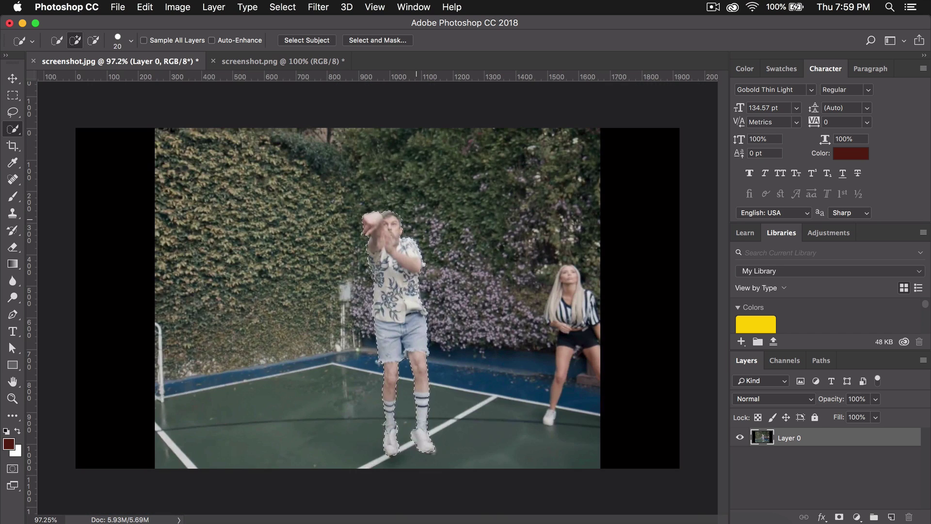
pyautogui.click(368, 43)
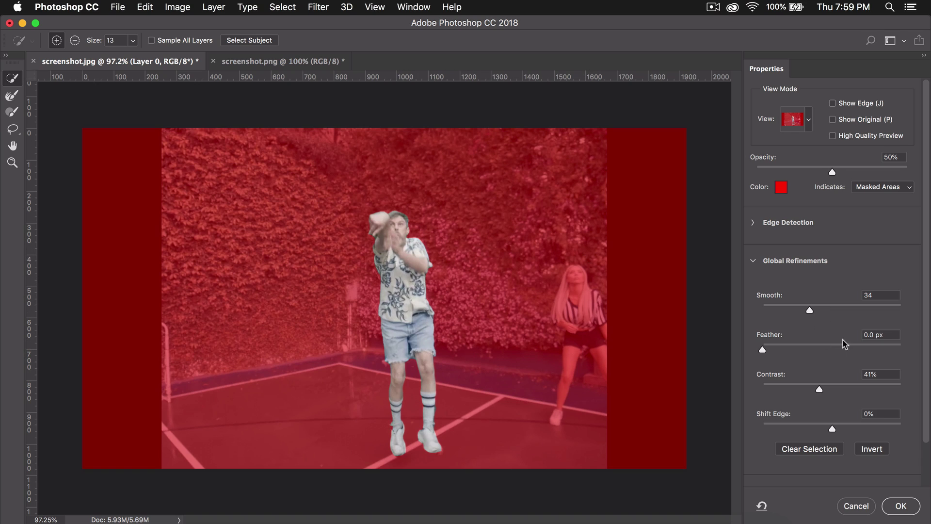
pyautogui.click(900, 506)
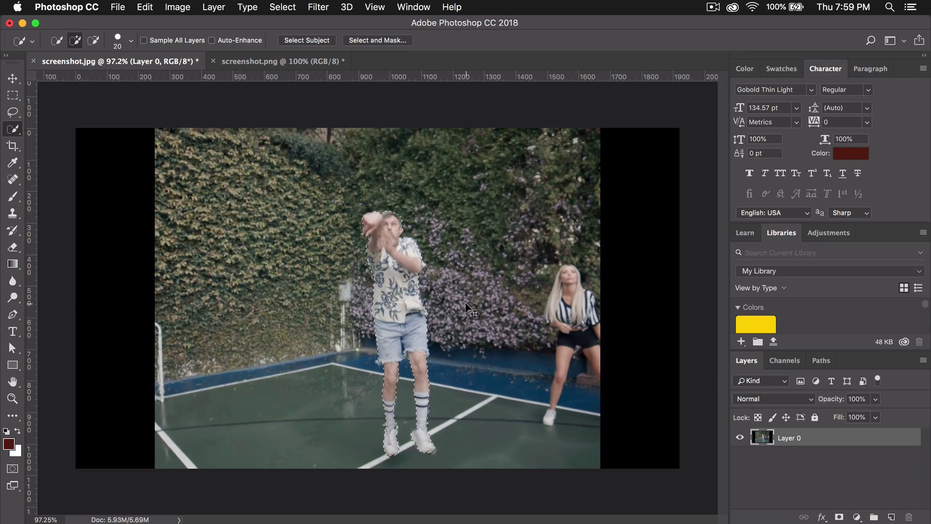
# Copy the selected man to a new layer and hide the original Layer 0 so only the cutout shows
pyautogui.press('super+j')
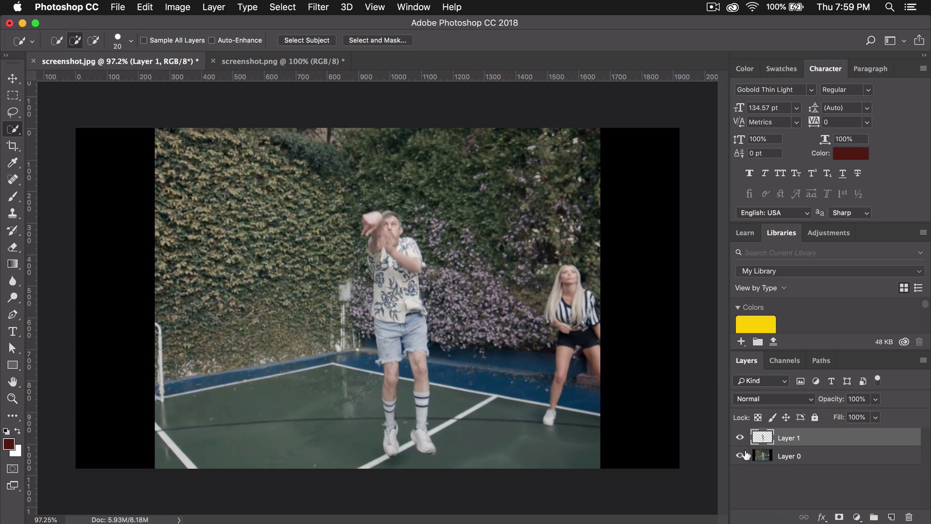
pyautogui.click(741, 456)
pyautogui.press('v')
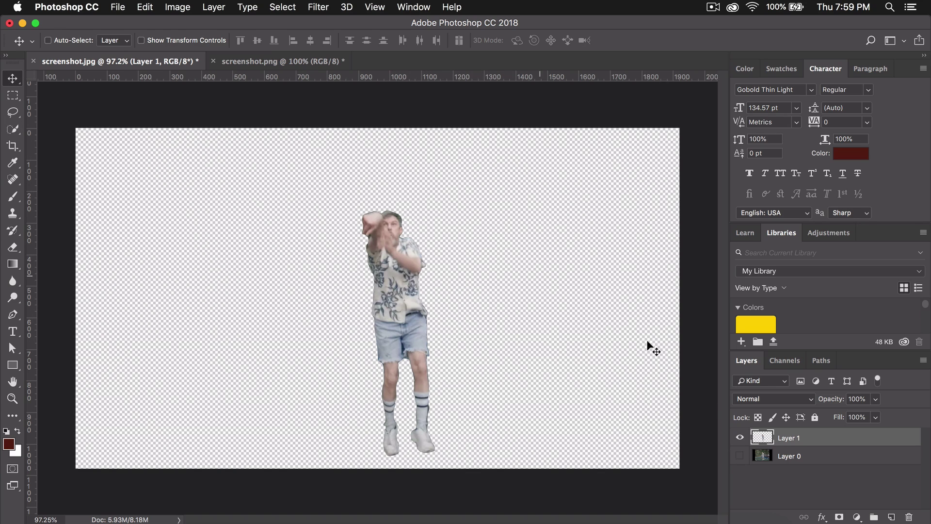
pyautogui.click(736, 438)
pyautogui.click(737, 438)
pyautogui.moveTo(402, 269); pyautogui.dragTo(402, 269)
# Export the isolated man through Save for Web (Legacy) in JPEG format as screenshot_print.jpg
pyautogui.click(118, 7)
pyautogui.moveTo(177, 175)
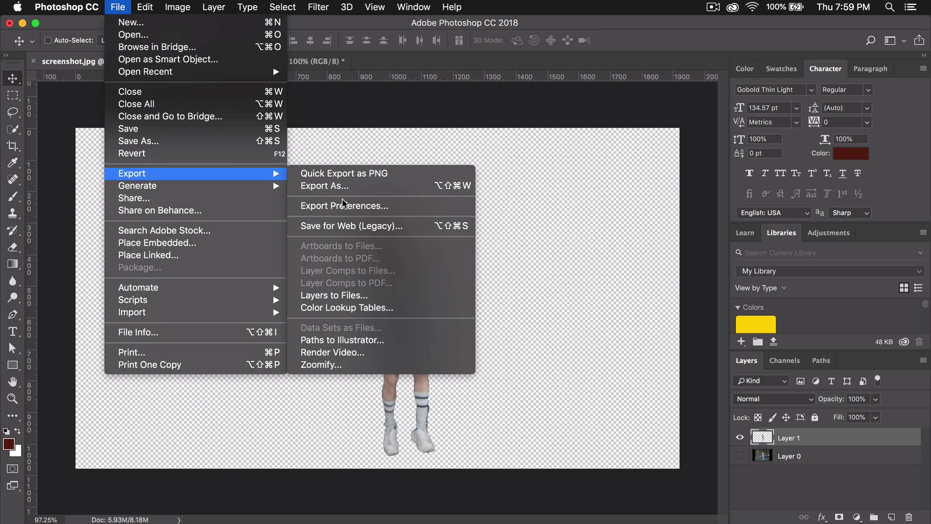
pyautogui.click(408, 226)
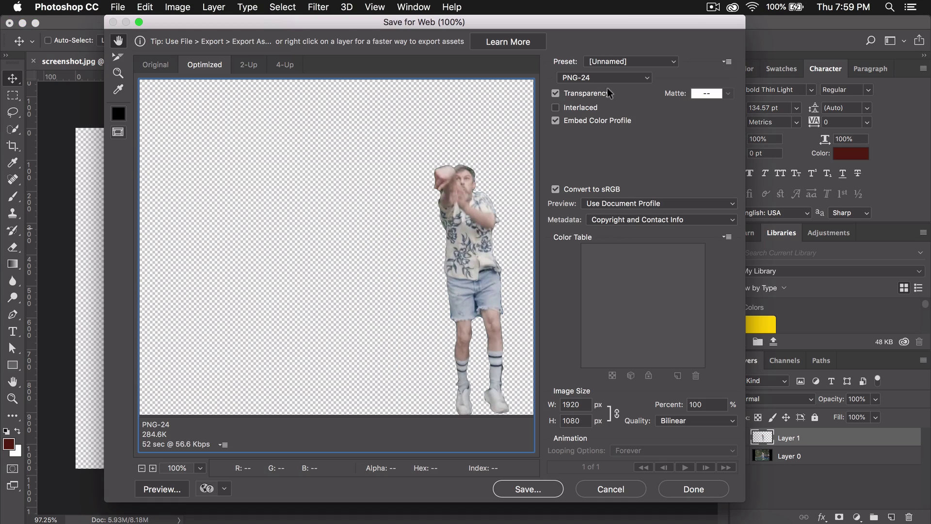
pyautogui.click(587, 77)
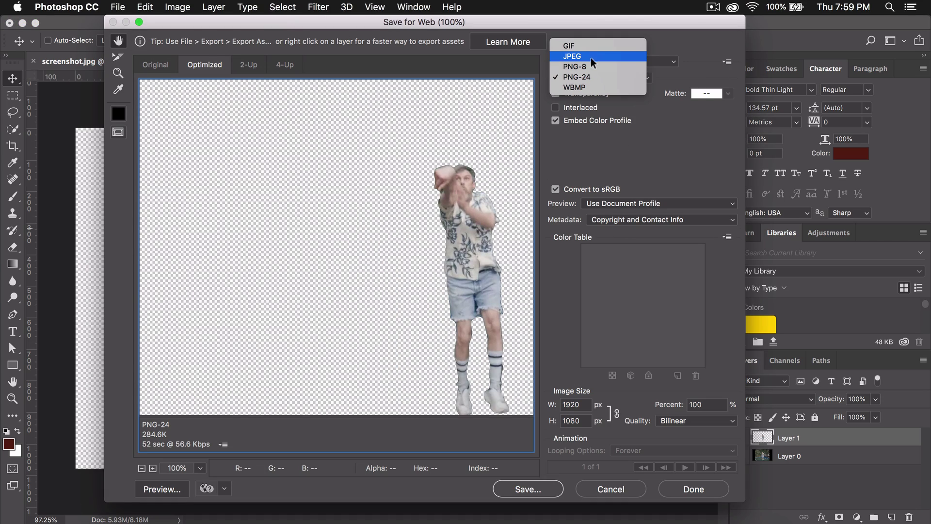
pyautogui.click(582, 56)
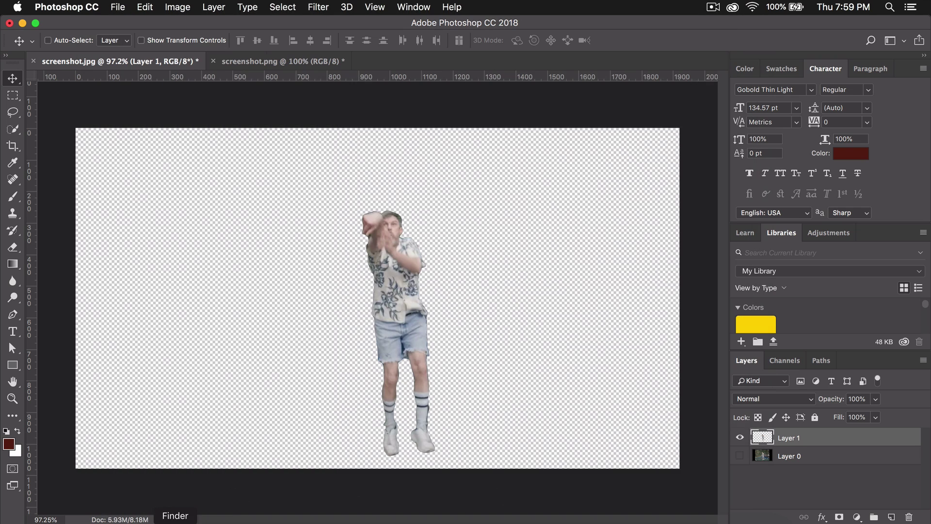
# Switch to Finder and preview screenshot_print.jpg and frame_0005_Black & White 1.jpg on the Desktop
pyautogui.click(175, 520)
pyautogui.press('space')
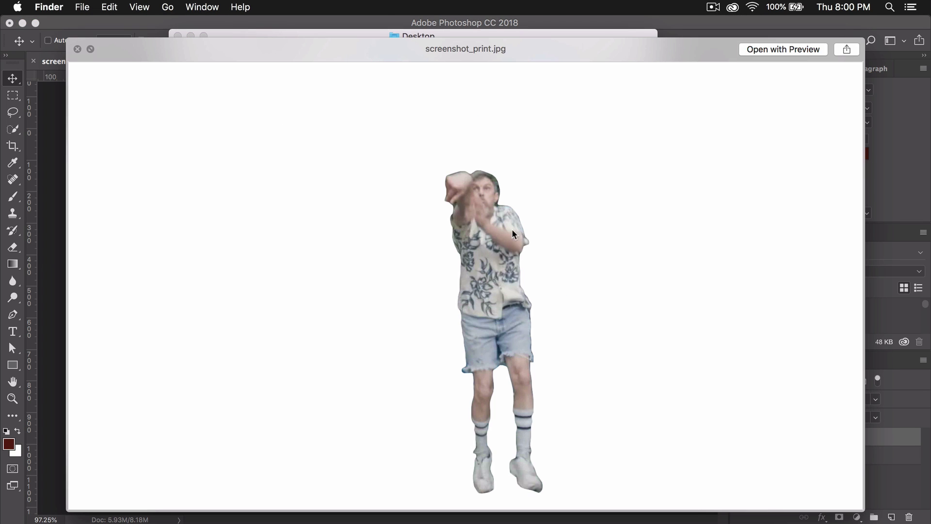
pyautogui.press('space')
pyautogui.press('space')
pyautogui.press('space')
pyautogui.press('space')
pyautogui.press('space')
pyautogui.click(482, 228)
pyautogui.press('space')
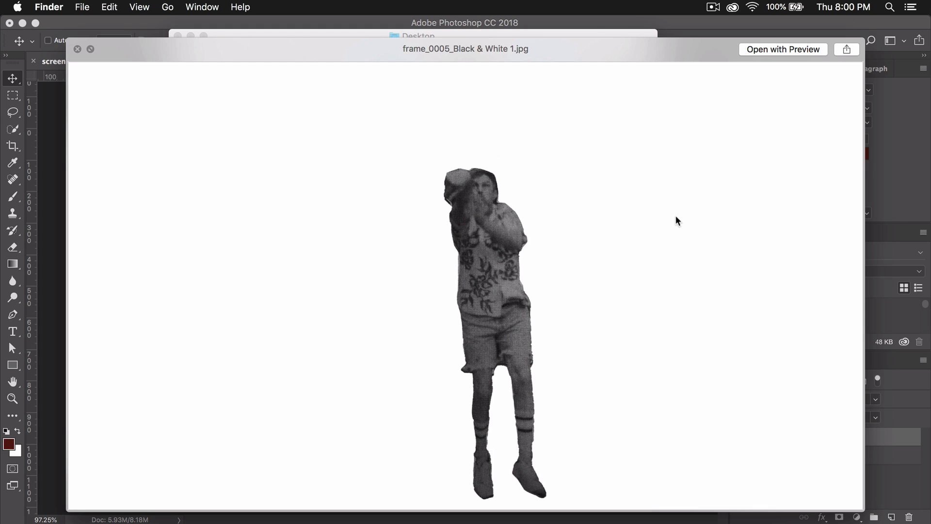
pyautogui.press('space')
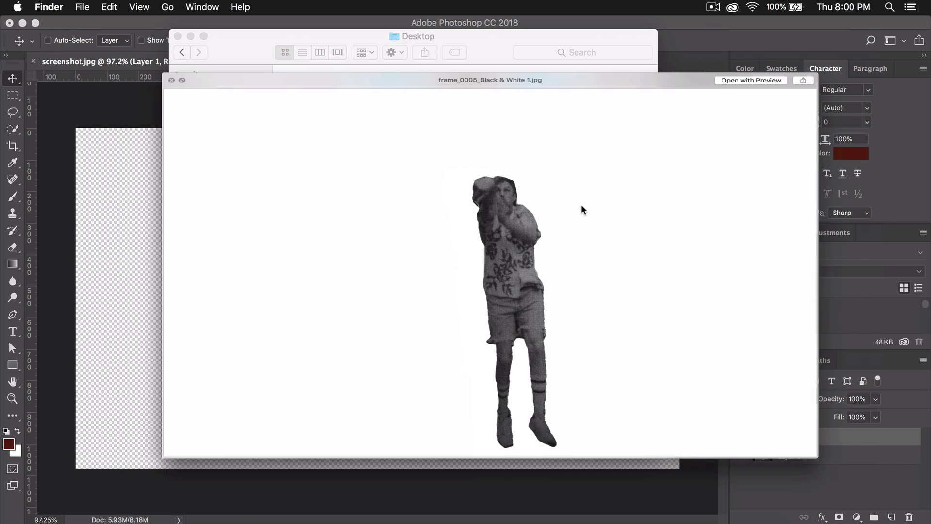
# Open the Downloads folder and examine the paper cutout photos IMG_2053.JPG and IMG_2054.JPG up close
pyautogui.press('alt+super+l')
pyautogui.press('space')
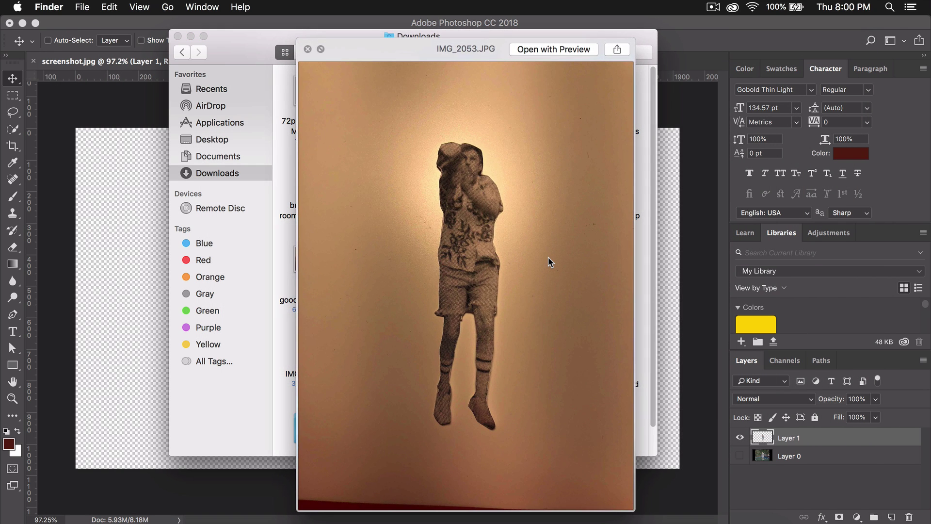
pyautogui.scroll(5, 479, 184)
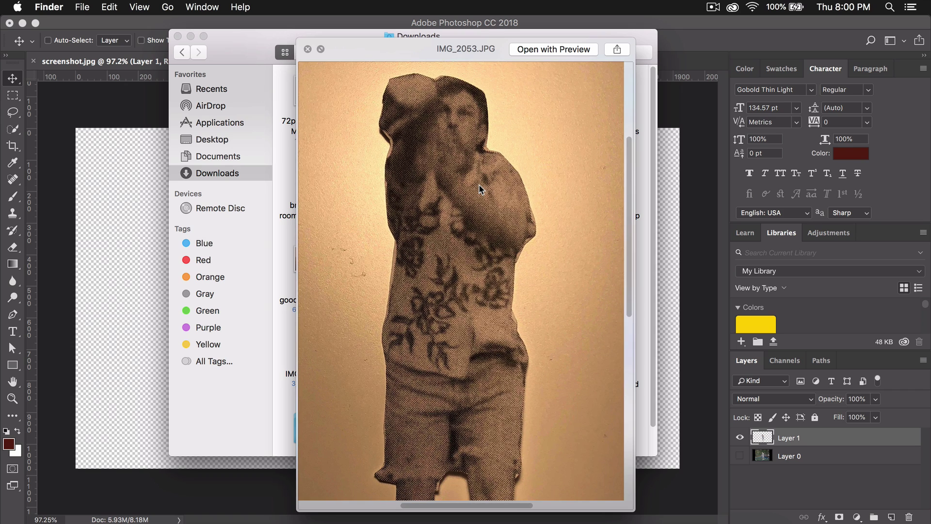
pyautogui.scroll(-5, 478, 185)
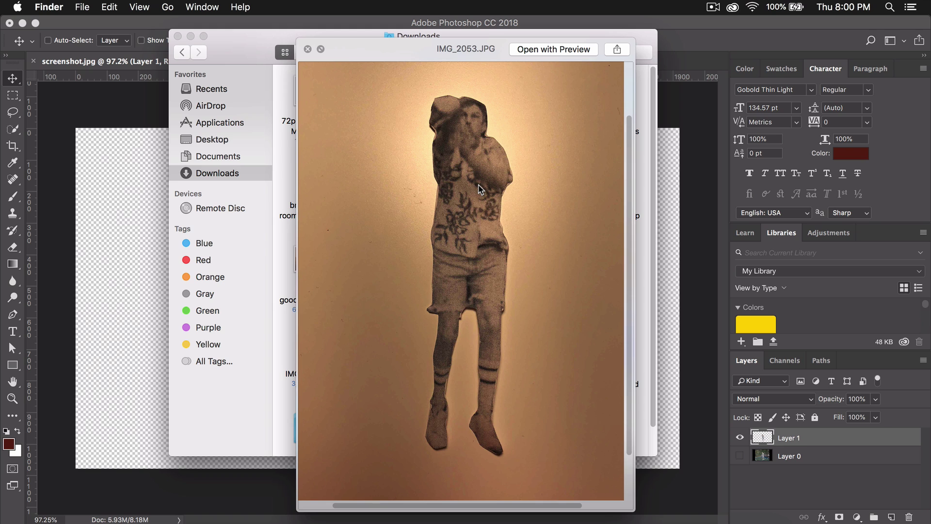
pyautogui.press('space')
pyautogui.press('space')
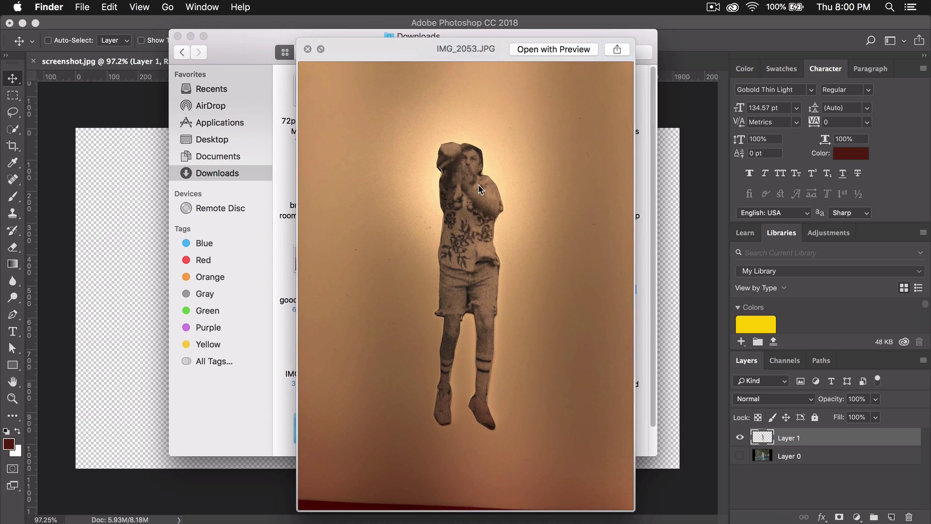
pyautogui.press('Right')
pyautogui.scroll(3, 480, 189)
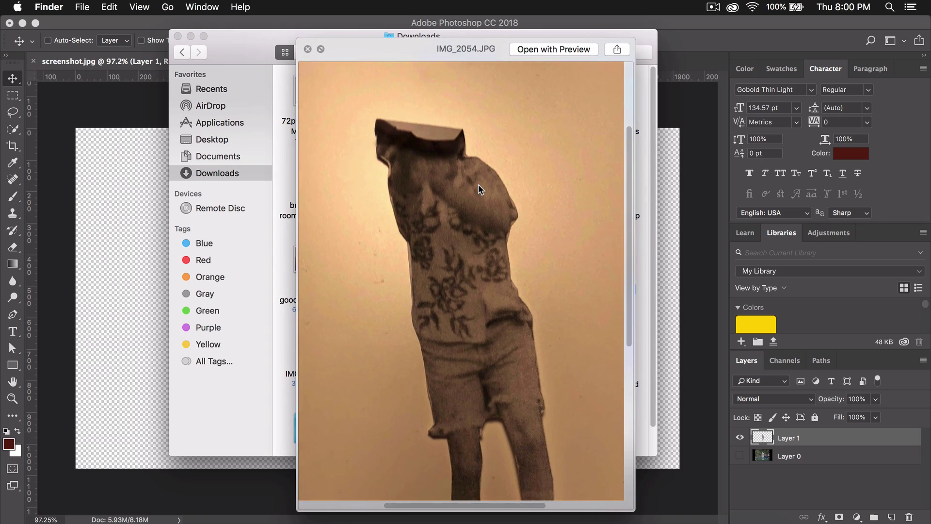
pyautogui.scroll(-3, 479, 190)
pyautogui.scroll(-2, 479, 184)
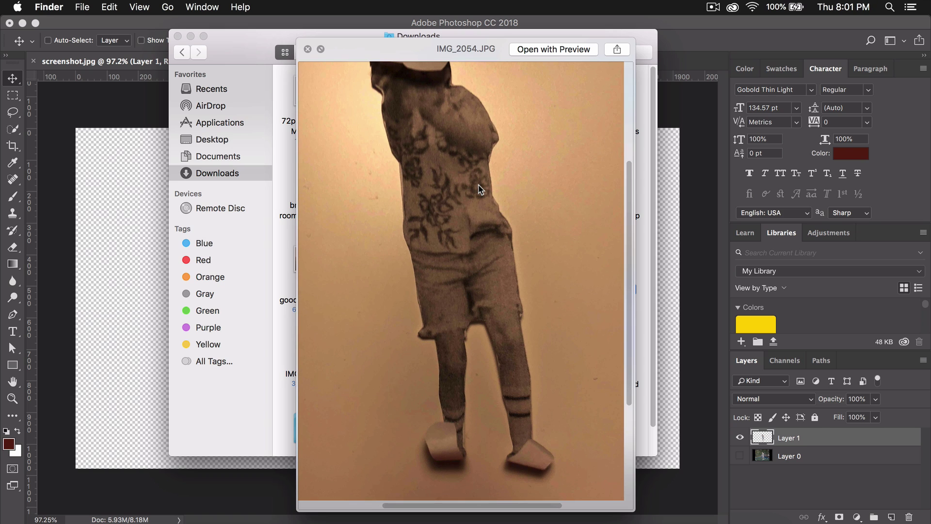
pyautogui.press('space')
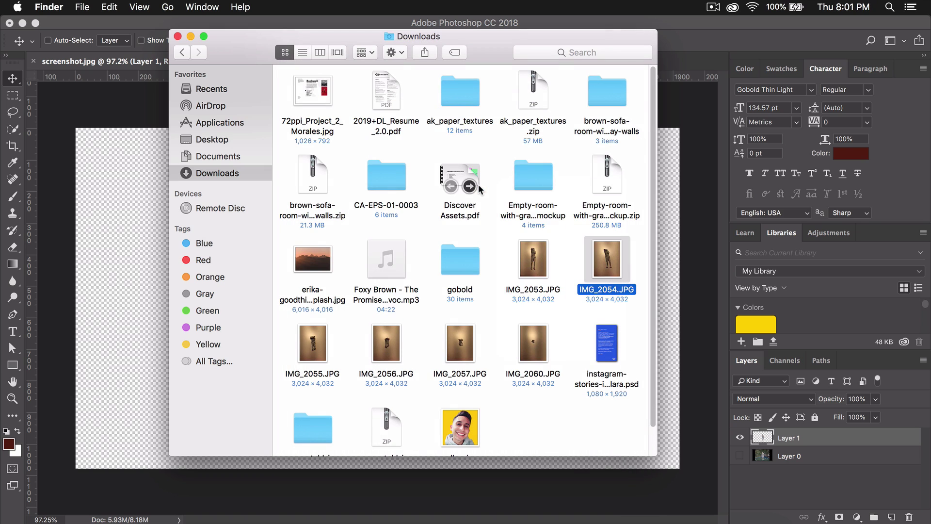
# Preview the folding and crumpling stages of the paper cutout in IMG_2055.JPG through IMG_2060.JPG
pyautogui.click(324, 345)
pyautogui.press('space')
pyautogui.press('Right')
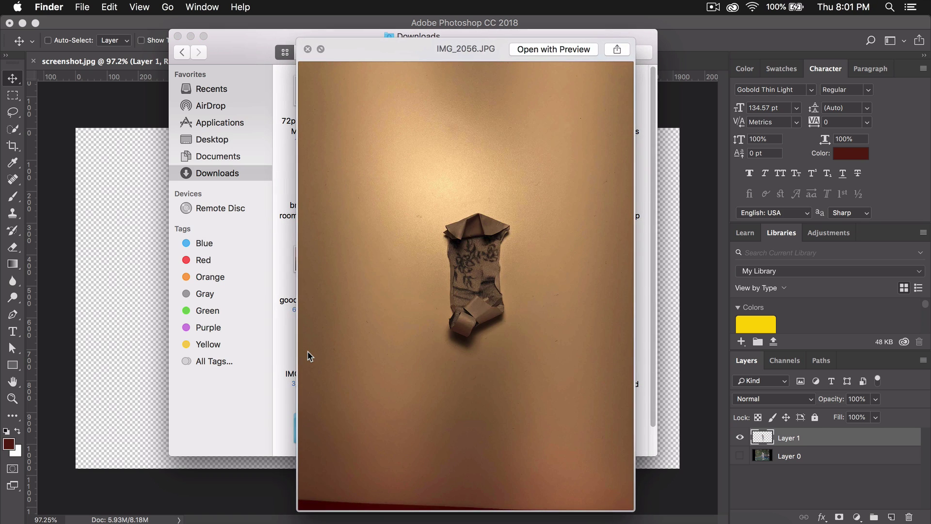
pyautogui.press('Left')
pyautogui.scroll(3, 444, 233)
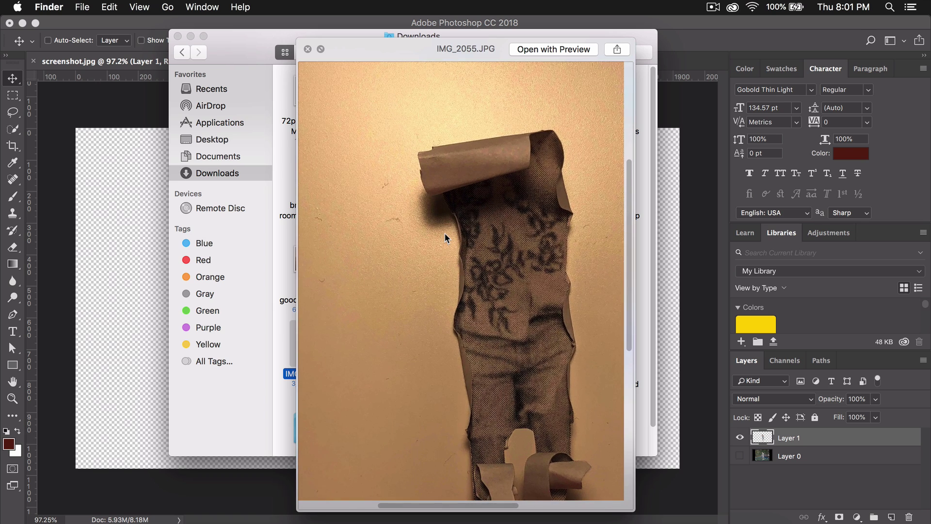
pyautogui.press('space')
pyautogui.click(384, 342)
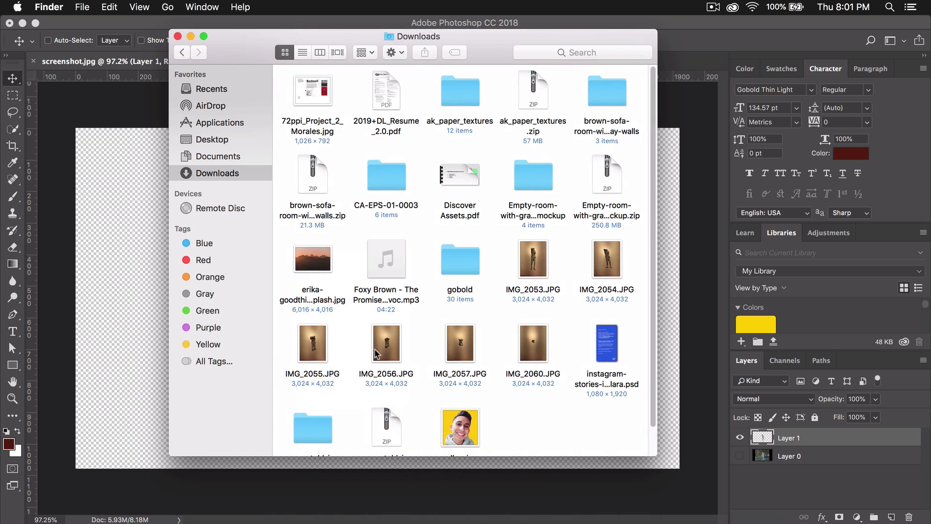
pyautogui.press('space')
pyautogui.press('Right')
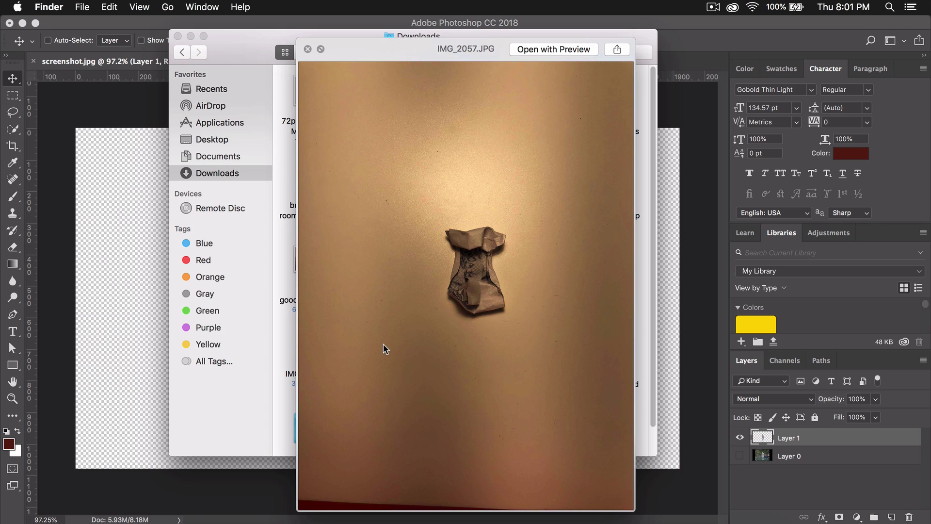
pyautogui.press('Right')
pyautogui.press('Right')
pyautogui.press('Right')
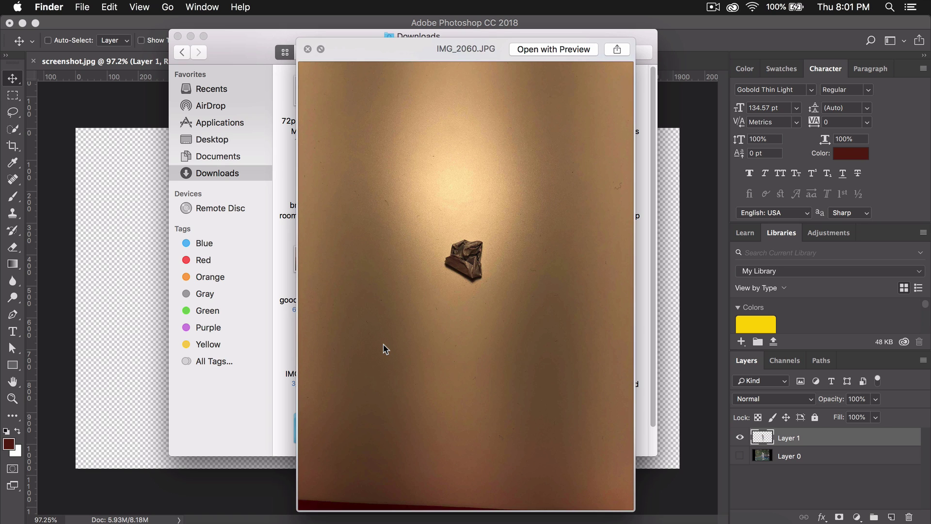
pyautogui.press('Left')
pyautogui.press('Left')
pyautogui.press('Right')
pyautogui.press('Right')
pyautogui.press('space')
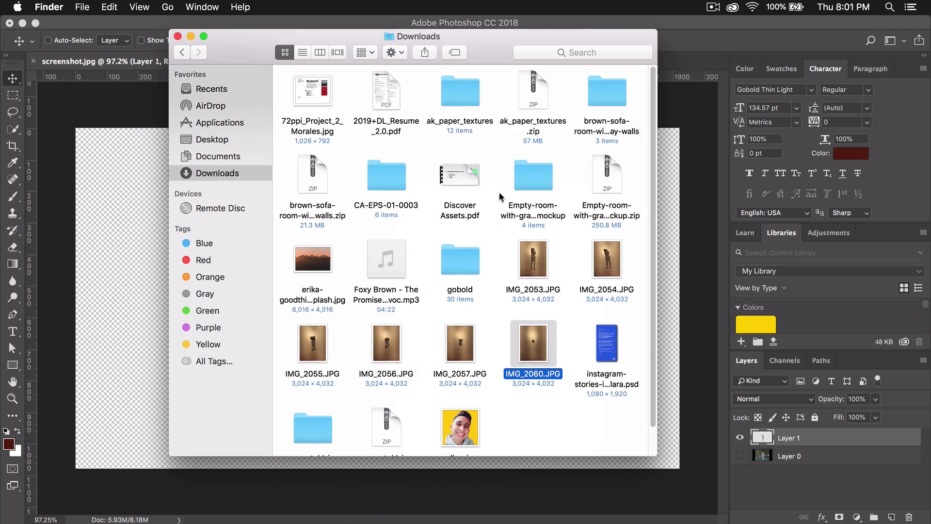
# Place IMG_2053.JPG from Downloads into the screenshot.jpg document in Photoshop as a new layer above the cutout man
pyautogui.click(505, 260)
pyautogui.click(535, 253)
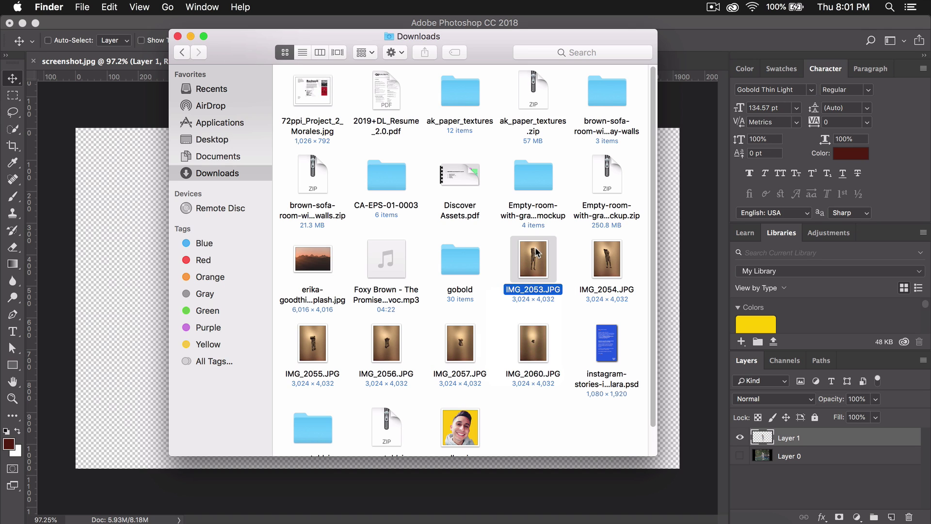
pyautogui.click(116, 184)
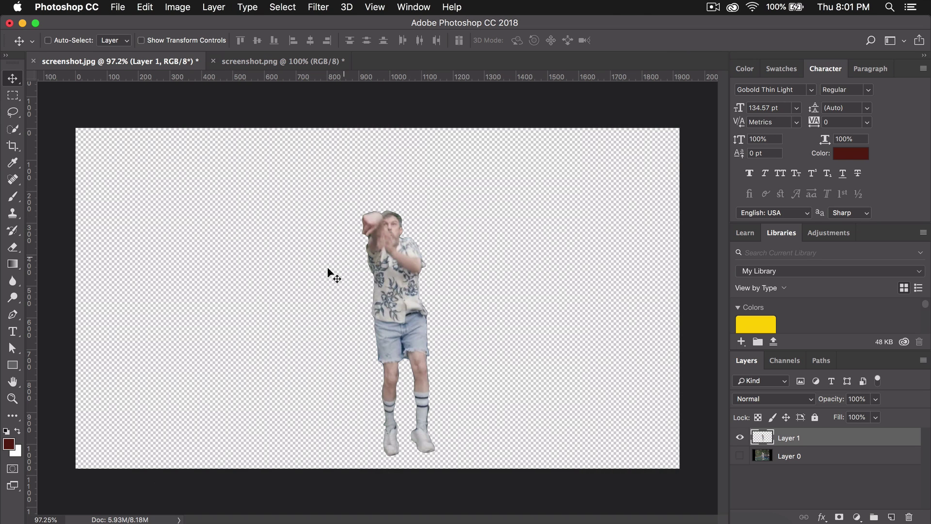
pyautogui.click(175, 519)
pyautogui.moveTo(530, 261); pyautogui.dragTo(79, 278)
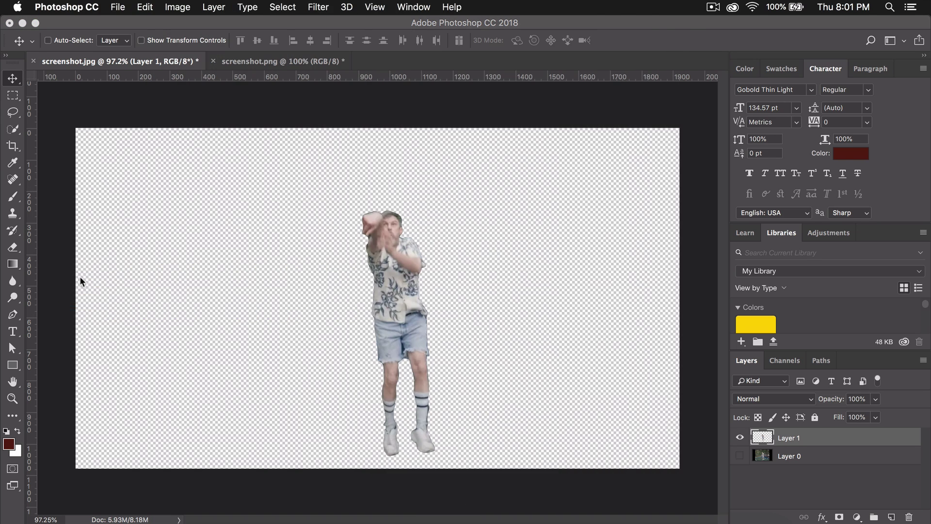
pyautogui.press('Return')
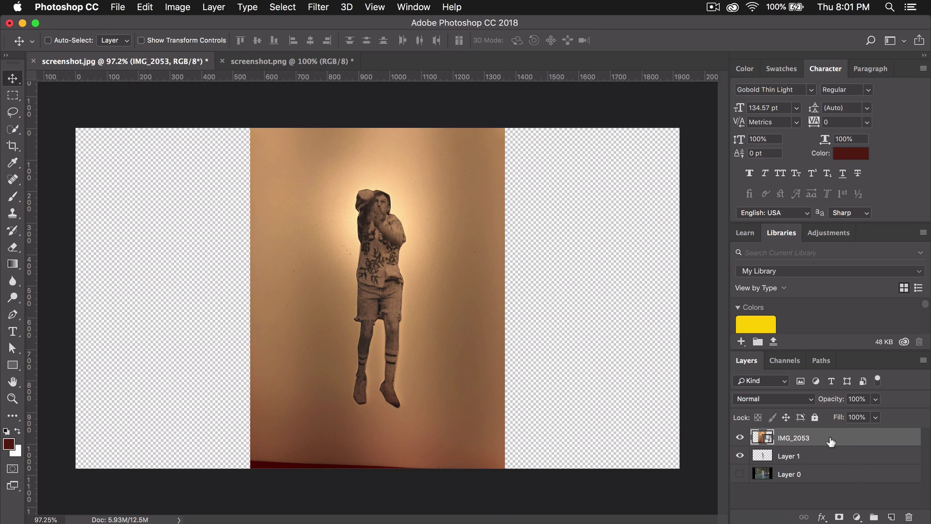
# Rasterize the IMG_2053 layer and activate the Quick Selection Tool
pyautogui.rightClick(852, 438)
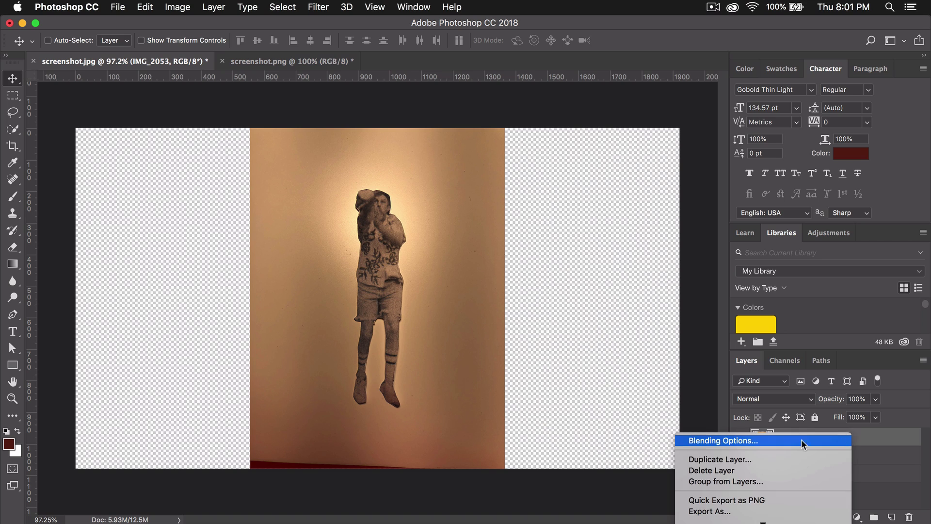
pyautogui.scroll(-3, 733, 451)
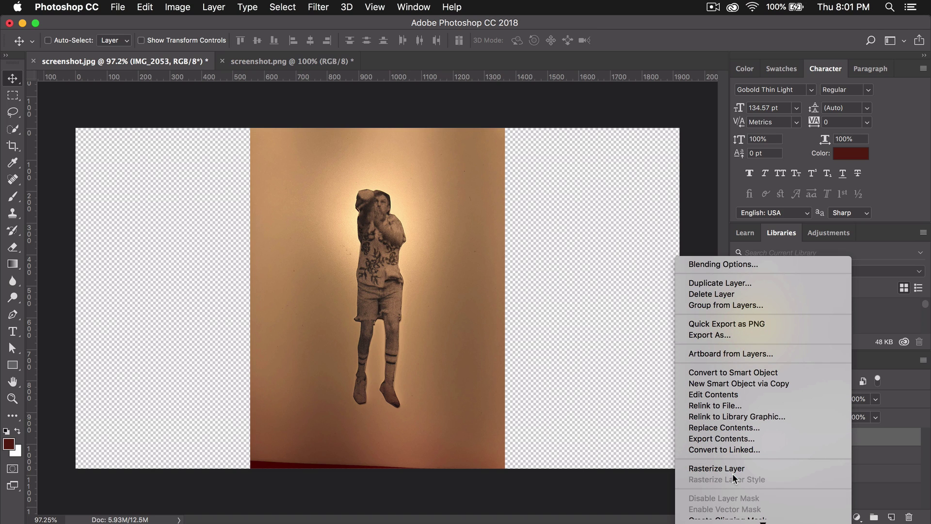
pyautogui.click(733, 468)
pyautogui.press('w')
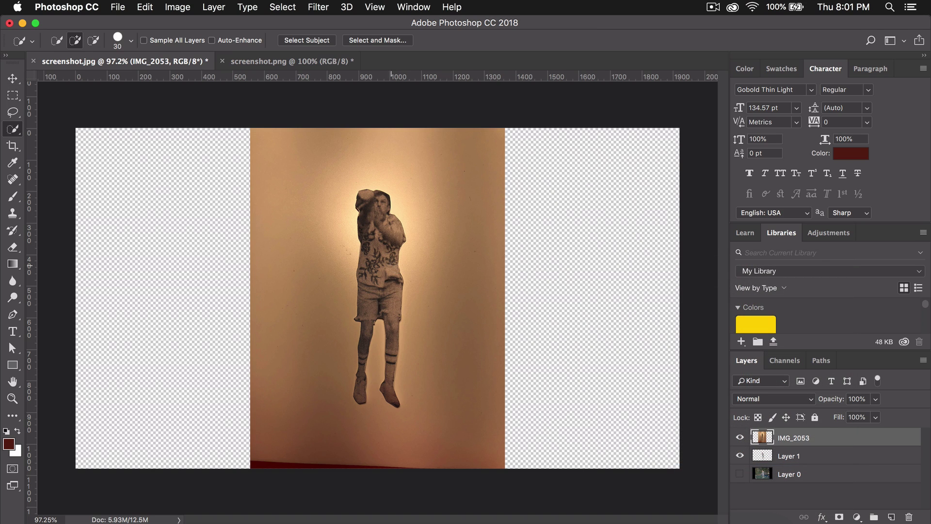
# Select the paper man in IMG_2053 and output him to a new layer with Smooth 34 and Contrast 41%
pyautogui.scroll(2, 380, 240)
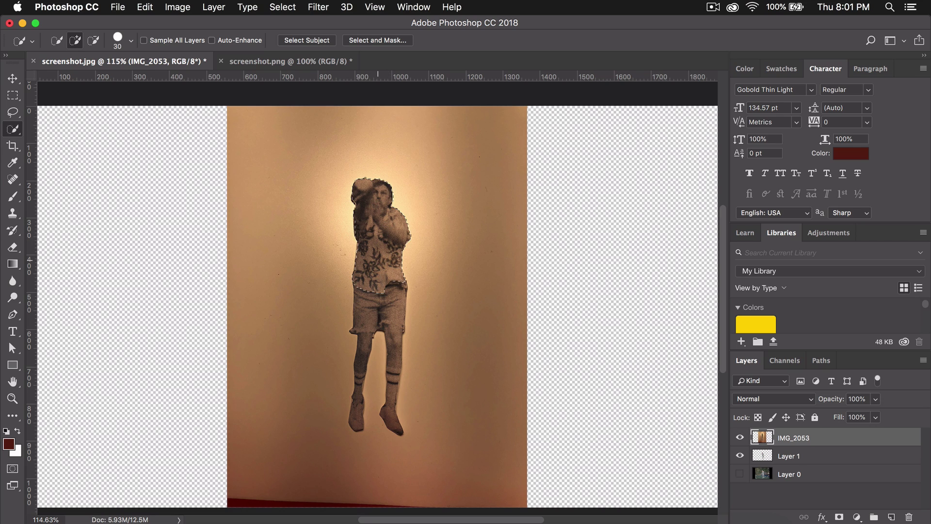
pyautogui.moveTo(357, 330)
pyautogui.mouseDown()
pyautogui.moveTo(358, 347)
pyautogui.moveTo(389, 347)
pyautogui.mouseUp()
pyautogui.click(383, 41)
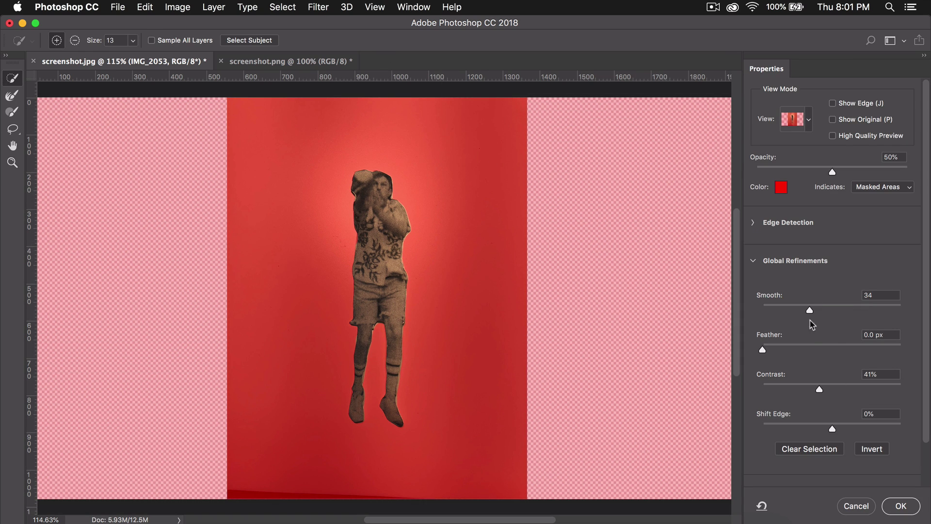
pyautogui.click(903, 506)
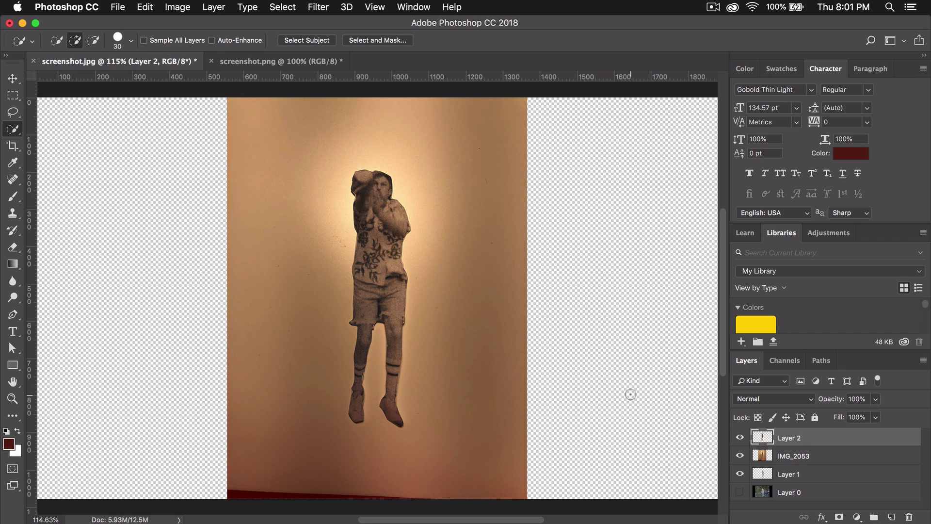
# Hide the IMG_2053 photo layer and check the Layer 2 paper cutout against the original man beneath it
pyautogui.press('v')
pyautogui.scroll(-2, 450, 293)
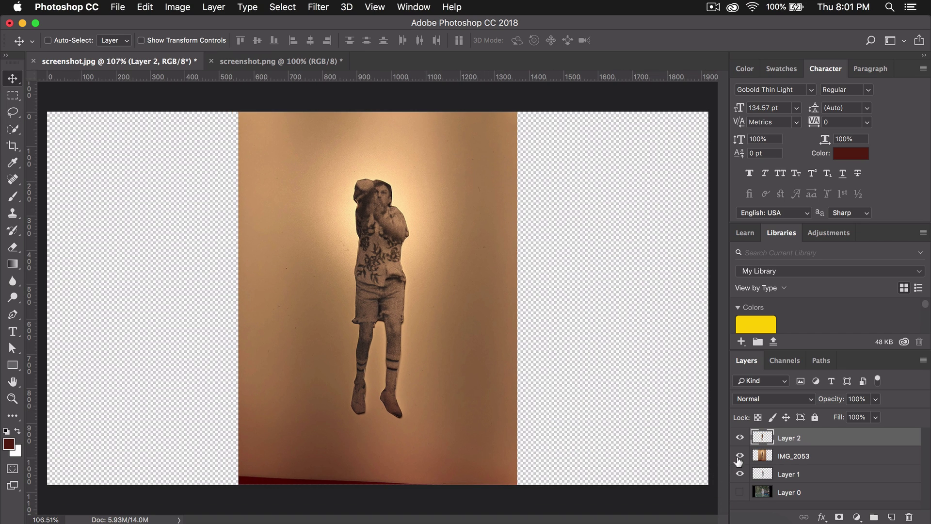
pyautogui.click(739, 456)
pyautogui.click(739, 457)
pyautogui.click(740, 456)
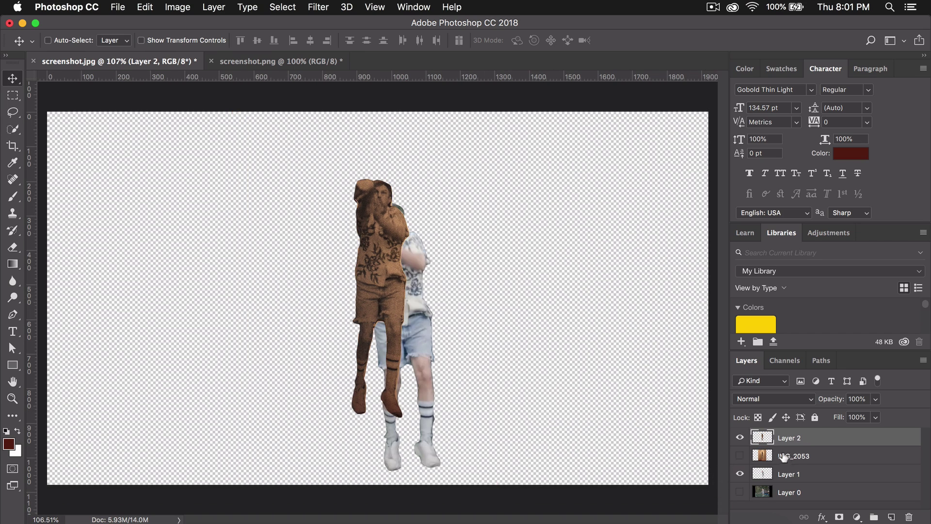
pyautogui.click(784, 457)
pyautogui.click(740, 457)
pyautogui.click(740, 456)
pyautogui.click(814, 443)
pyautogui.click(739, 436)
pyautogui.click(740, 437)
# Move the Layer 2 paper cutout over the original man and rotate it about -5.75° with Free Transform
pyautogui.moveTo(374, 245); pyautogui.dragTo(391, 273)
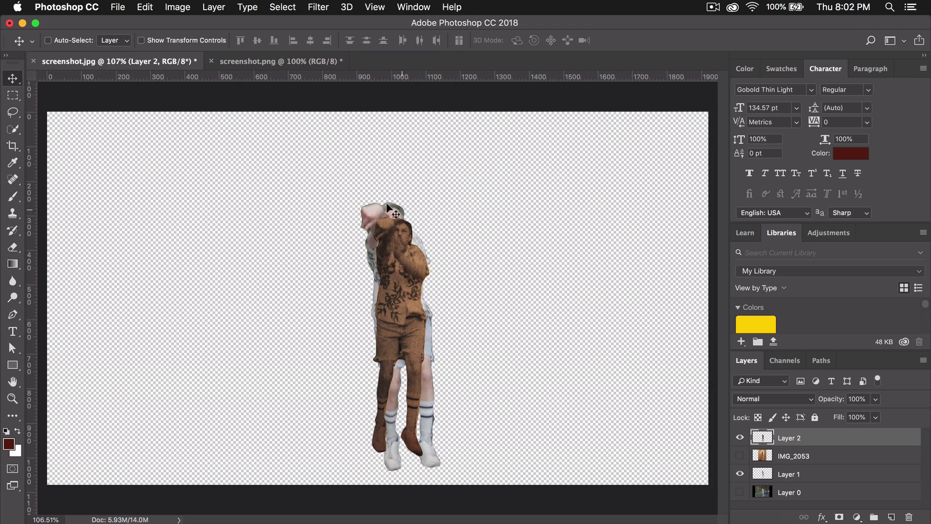
pyautogui.click(740, 455)
pyautogui.click(739, 473)
pyautogui.click(739, 474)
pyautogui.press('super+t')
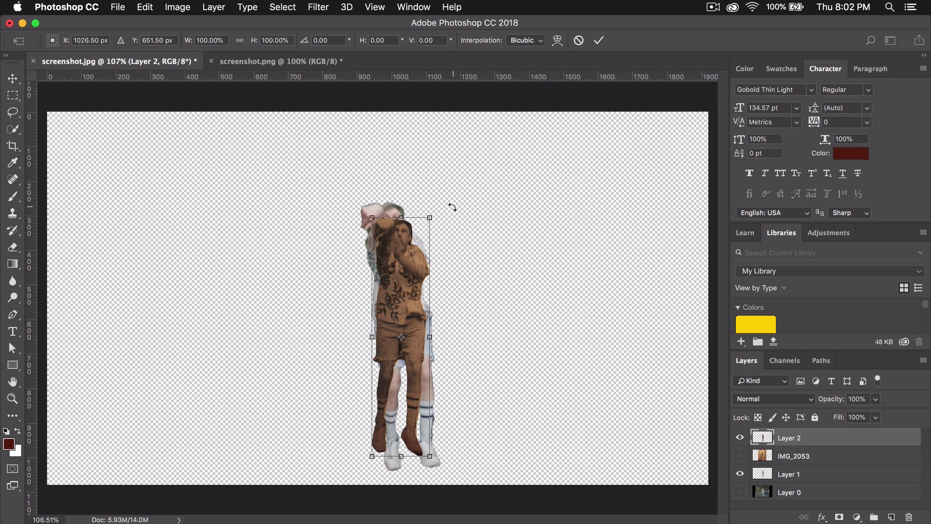
pyautogui.moveTo(451, 206); pyautogui.dragTo(437, 196)
pyautogui.moveTo(396, 259); pyautogui.dragTo(400, 254)
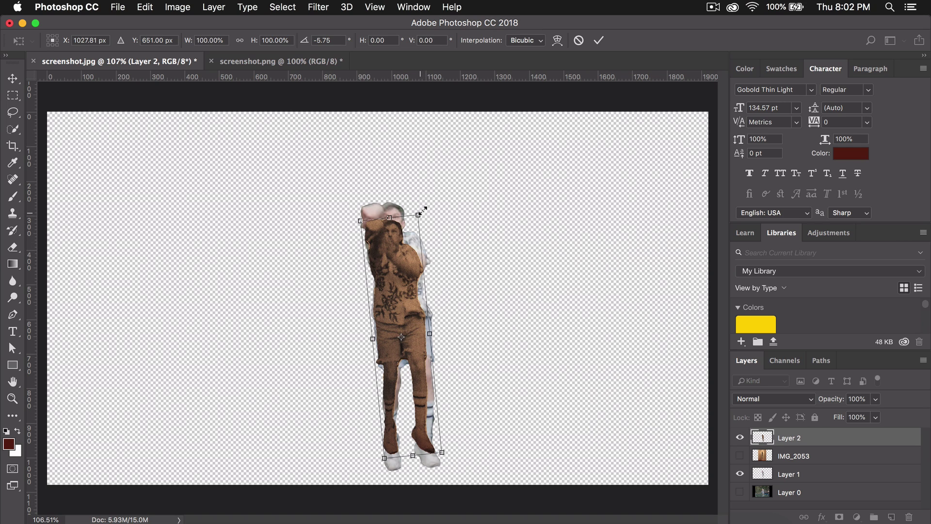
# Scale the paper cutout to about 115.65%, align it exactly over the original man, and apply the transform
pyautogui.moveTo(423, 209); pyautogui.dragTo(431, 172)
pyautogui.scroll(3, 398, 248)
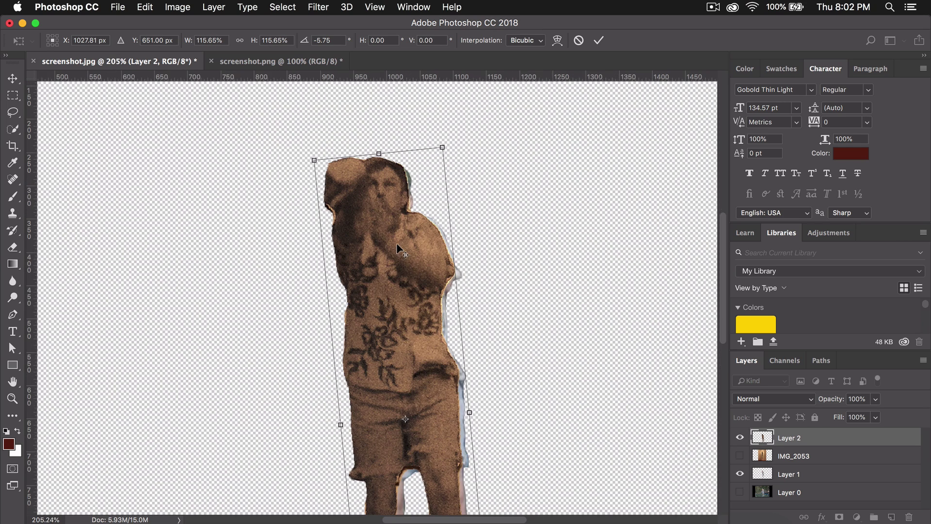
pyautogui.scroll(-2, 457, 319)
pyautogui.moveTo(384, 257); pyautogui.dragTo(392, 263)
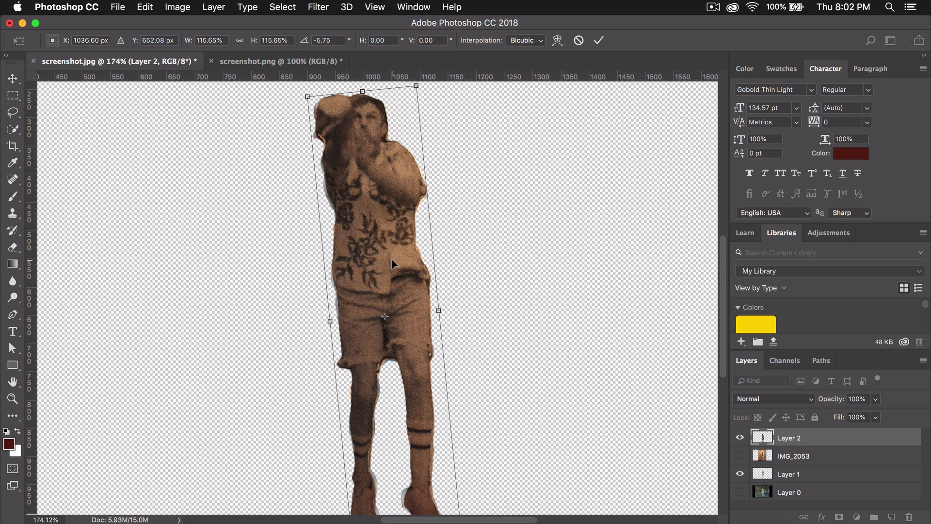
pyautogui.scroll(-3, 391, 262)
pyautogui.press('Return')
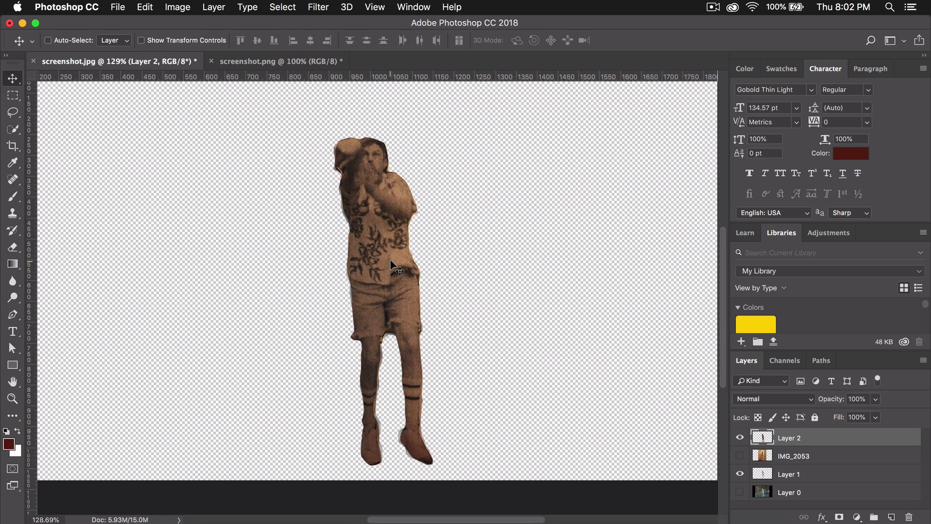
pyautogui.scroll(-2, 392, 263)
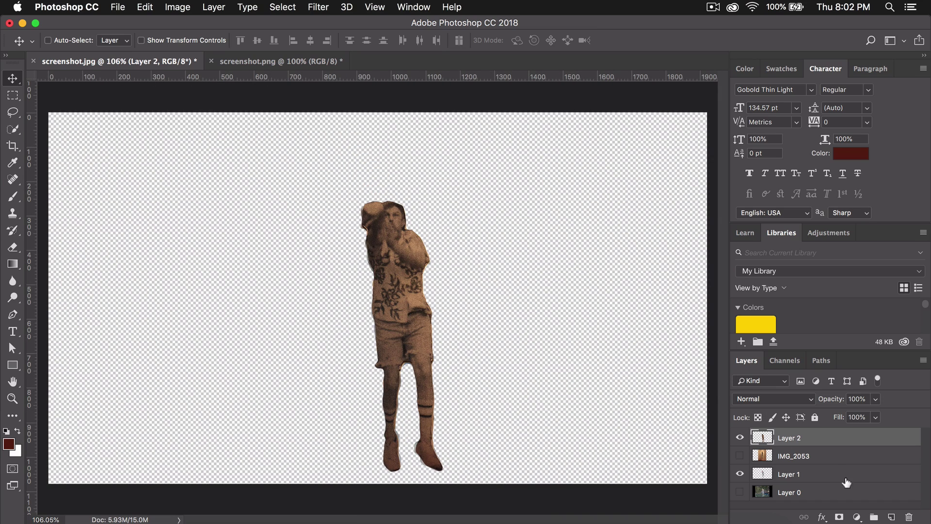
# Add a Black & White adjustment layer above Layer 2 and merge the two into one layer
pyautogui.click(857, 517)
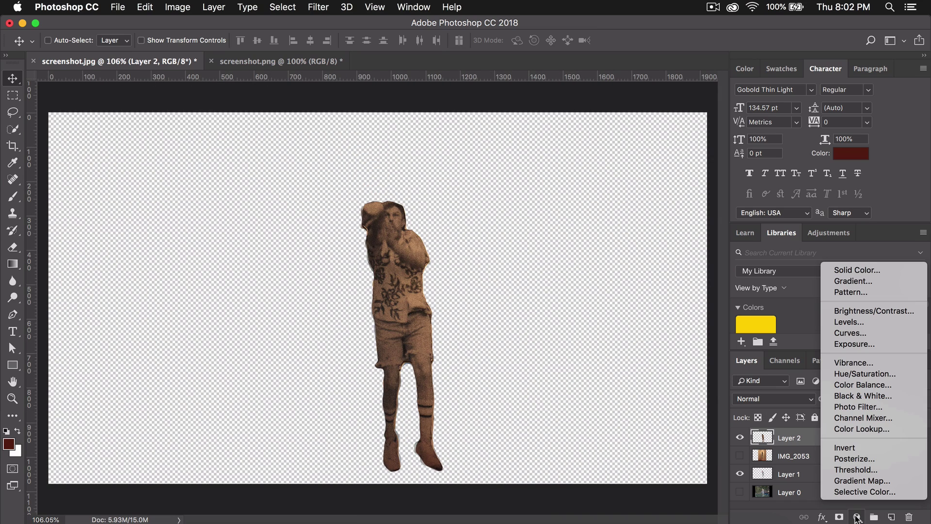
pyautogui.click(835, 396)
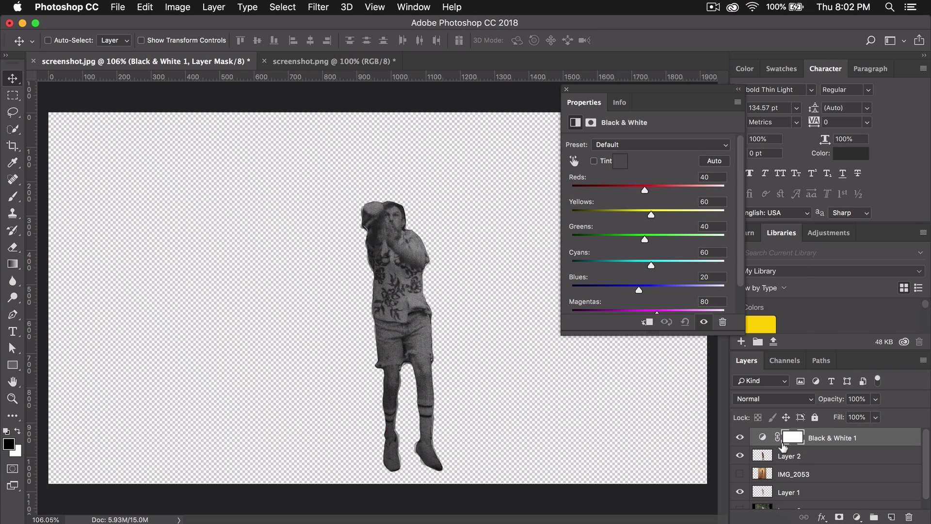
pyautogui.click(853, 443)
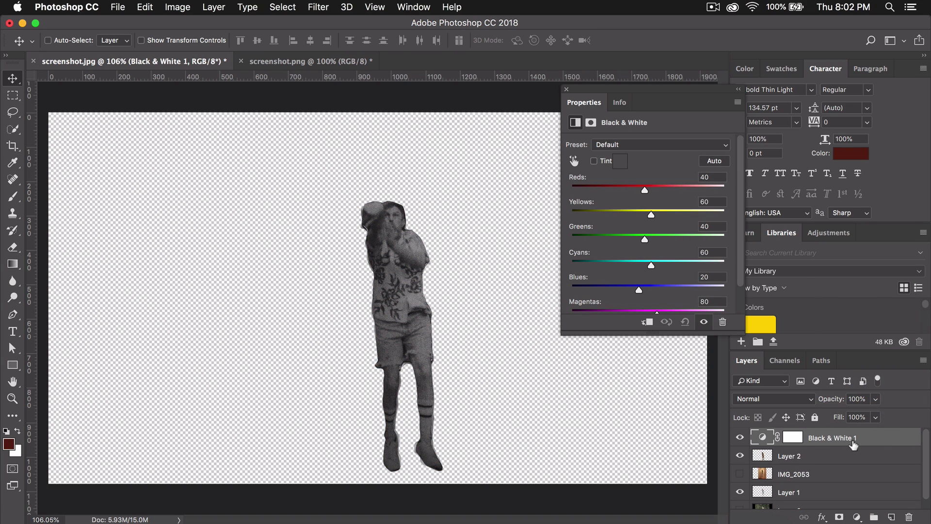
pyautogui.keyDown('super'); pyautogui.click(814, 456); pyautogui.keyUp('super')
pyautogui.press('super+e')
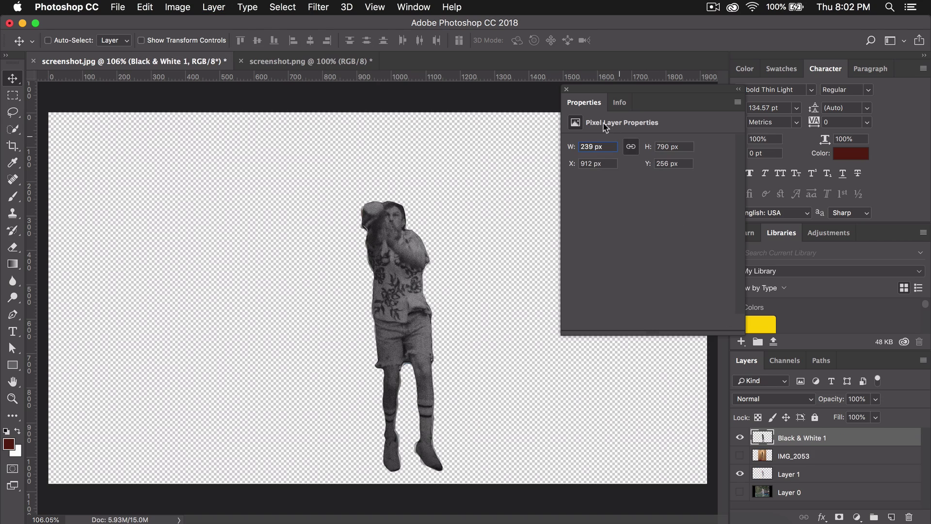
pyautogui.click(566, 90)
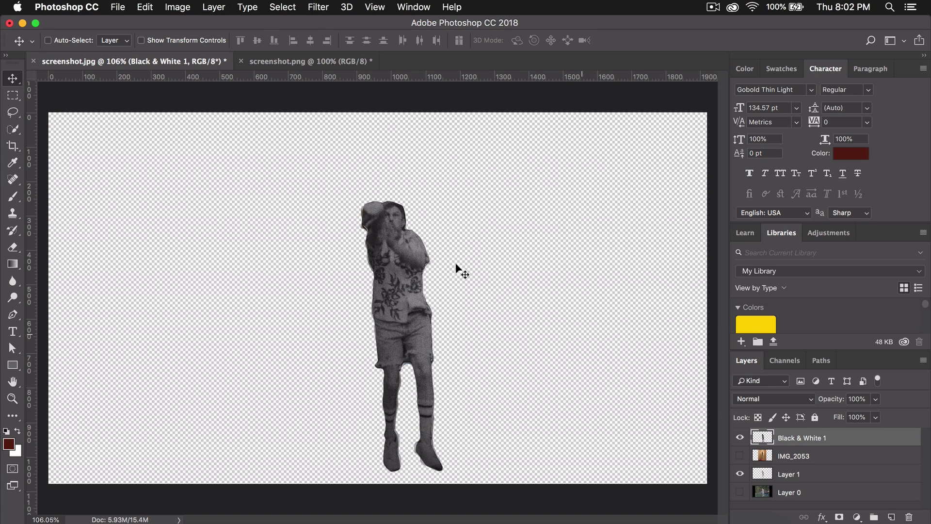
# Undo the trial move of the grayscale cutout and hide the original man's Layer 1
pyautogui.moveTo(457, 270); pyautogui.dragTo(420, 259)
pyautogui.press('super+z')
pyautogui.click(741, 474)
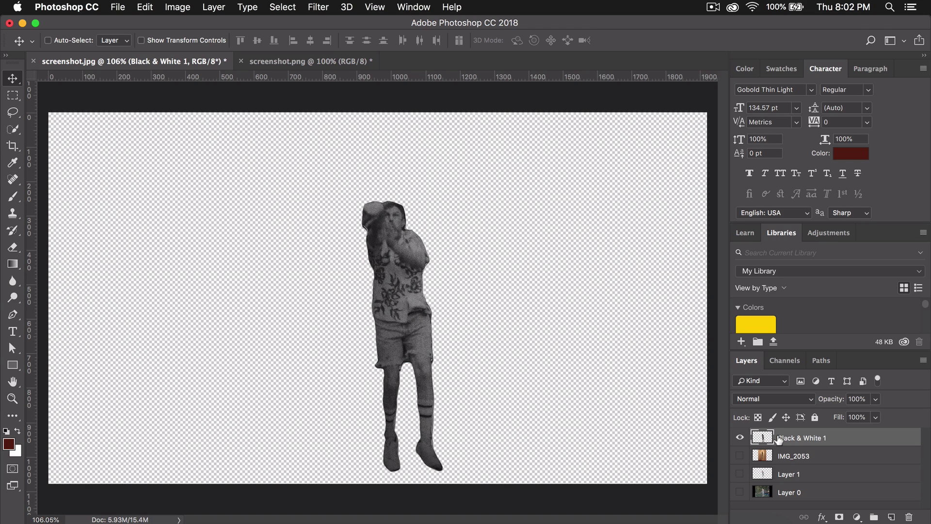
pyautogui.click(739, 437)
pyautogui.click(739, 437)
# Preview IMG_2054.JPG in the Finder Downloads folder and place it into the screenshot.jpg document in Photoshop as a new layer
pyautogui.click(176, 521)
pyautogui.click(616, 264)
pyautogui.press('space')
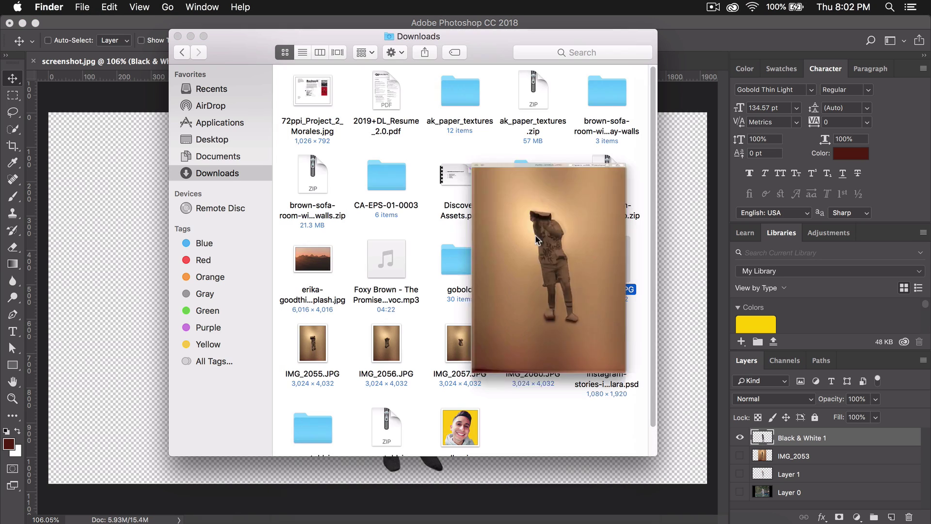
pyautogui.press('space')
pyautogui.moveTo(620, 267); pyautogui.dragTo(97, 230)
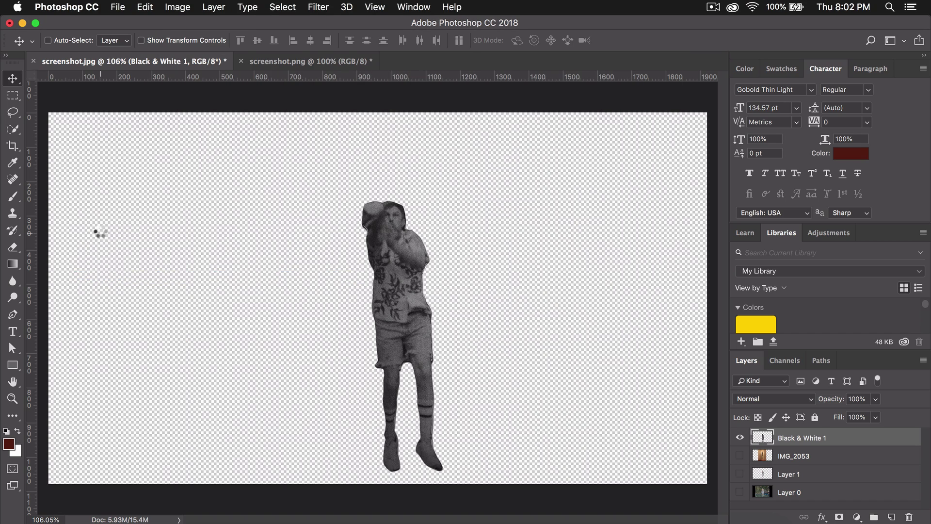
pyautogui.press('Return')
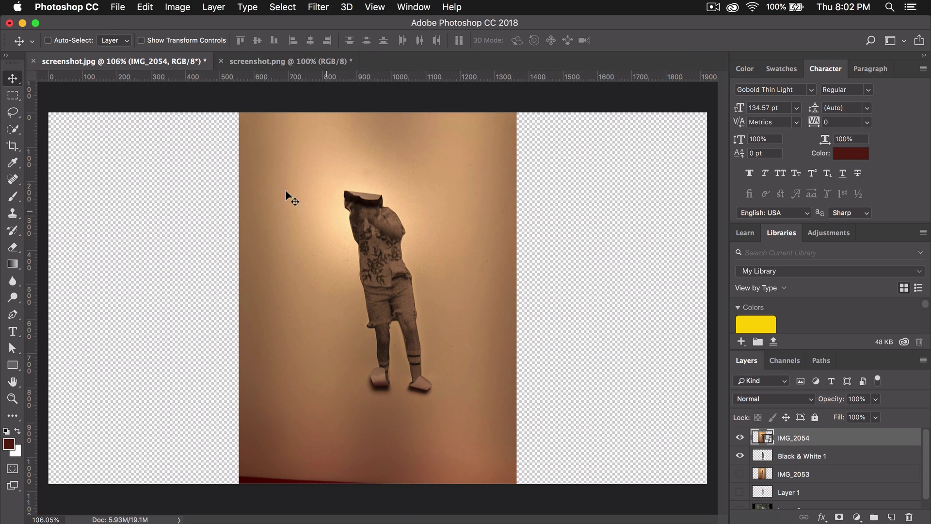
# Select the folded paper man in IMG_2054 and output him to a new layer through Select and Mask
pyautogui.click(15, 130)
pyautogui.moveTo(382, 255)
pyautogui.mouseDown()
pyautogui.moveTo(365, 201)
pyautogui.moveTo(378, 272)
pyautogui.moveTo(405, 320)
pyautogui.moveTo(381, 381)
pyautogui.moveTo(425, 387)
pyautogui.mouseUp()
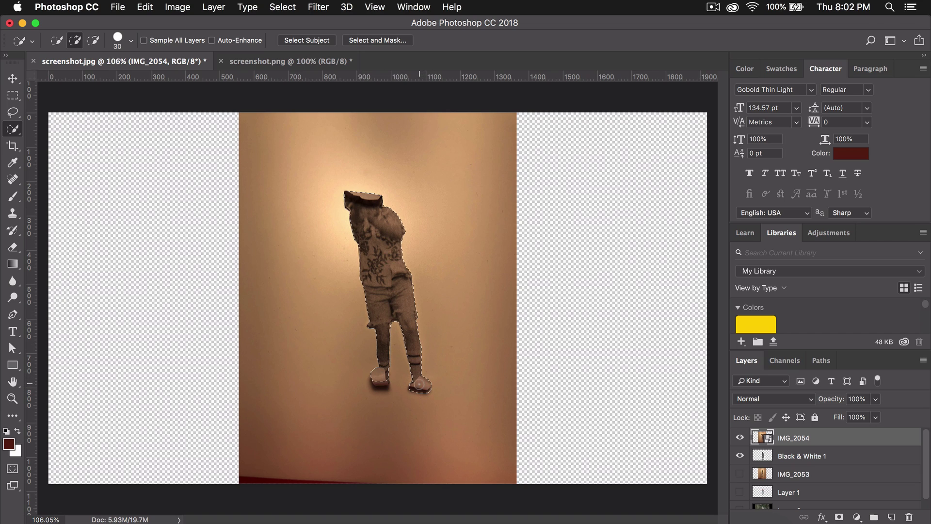
pyautogui.click(360, 41)
pyautogui.click(900, 506)
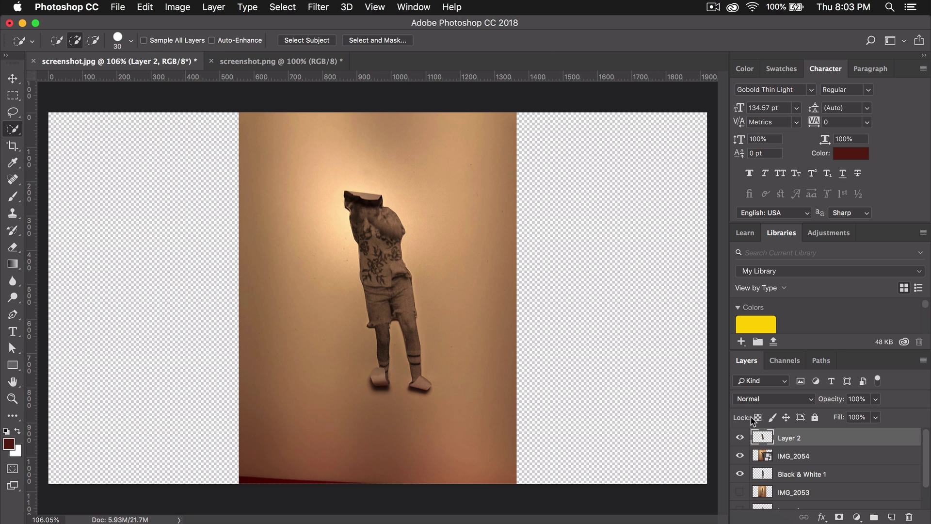
# Hide IMG_2054, then move, rotate about 4.56° and scale the folded cutout to about 119.86% over the Black & White 1 figure
pyautogui.click(740, 455)
pyautogui.press('v')
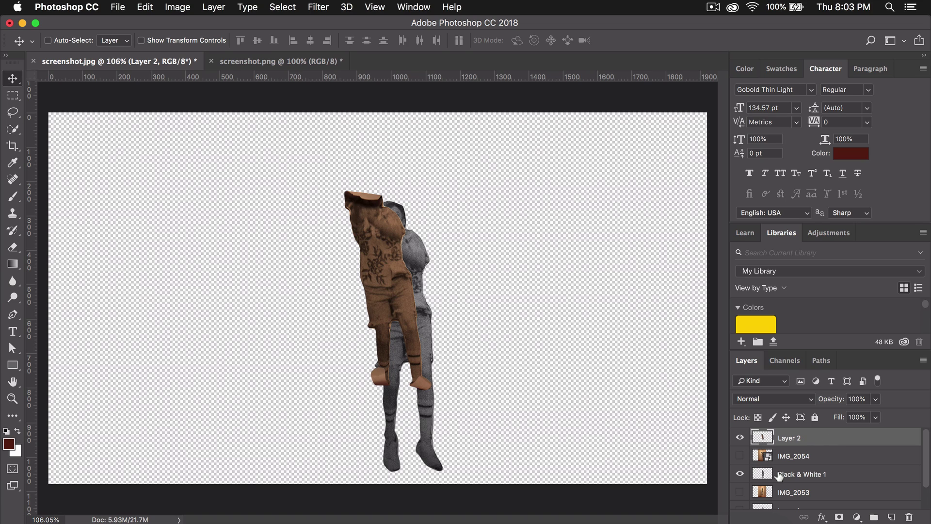
pyautogui.moveTo(383, 272)
pyautogui.mouseDown()
pyautogui.moveTo(397, 290)
pyautogui.moveTo(455, 307)
pyautogui.moveTo(401, 292)
pyautogui.moveTo(393, 272)
pyautogui.mouseUp()
pyautogui.press('super+t')
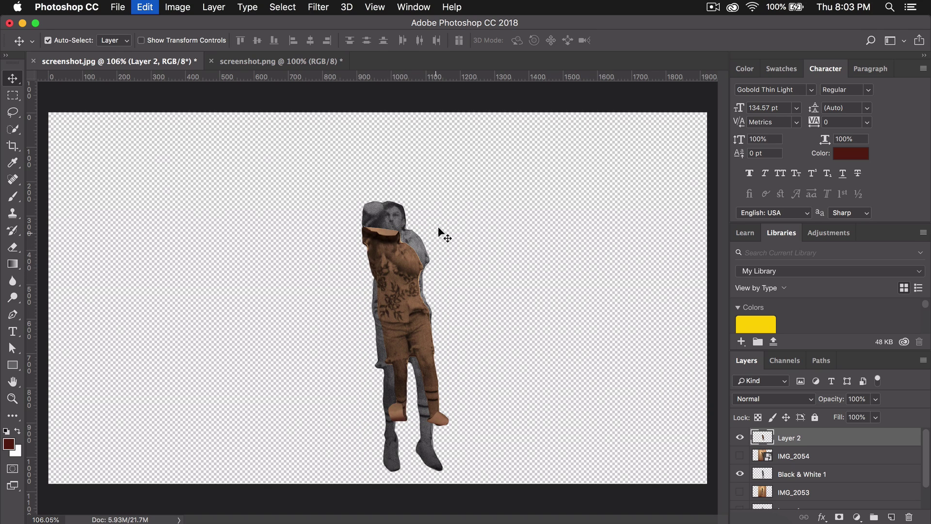
pyautogui.moveTo(459, 193); pyautogui.dragTo(461, 184)
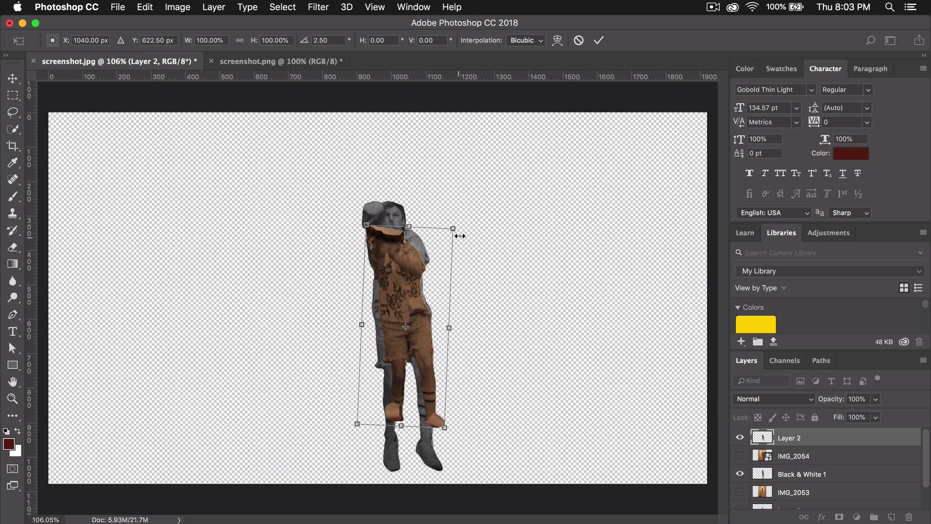
pyautogui.moveTo(458, 232); pyautogui.dragTo(479, 209)
pyautogui.moveTo(433, 247); pyautogui.dragTo(429, 251)
pyautogui.moveTo(463, 194); pyautogui.dragTo(465, 191)
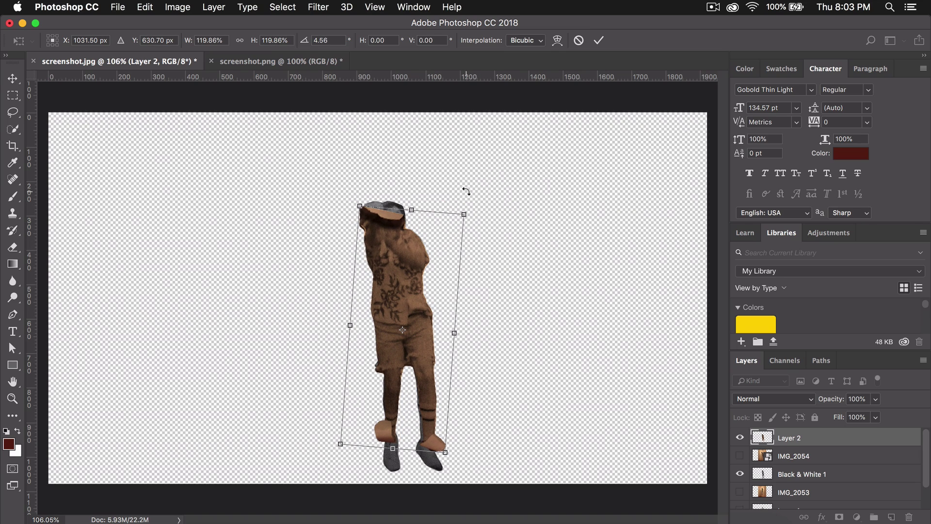
pyautogui.press('Return')
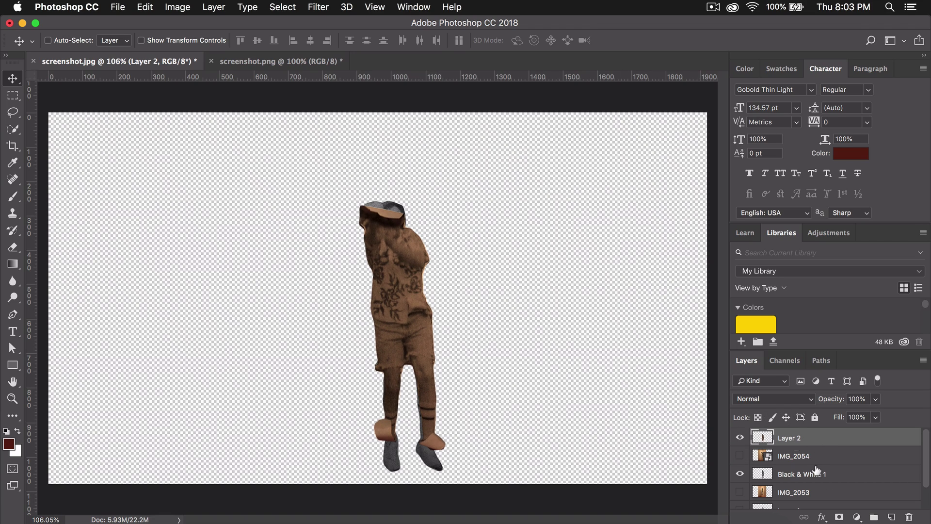
# Add a Black & White adjustment to the folded cutout in Layer 2 and merge both into one layer
pyautogui.click(857, 517)
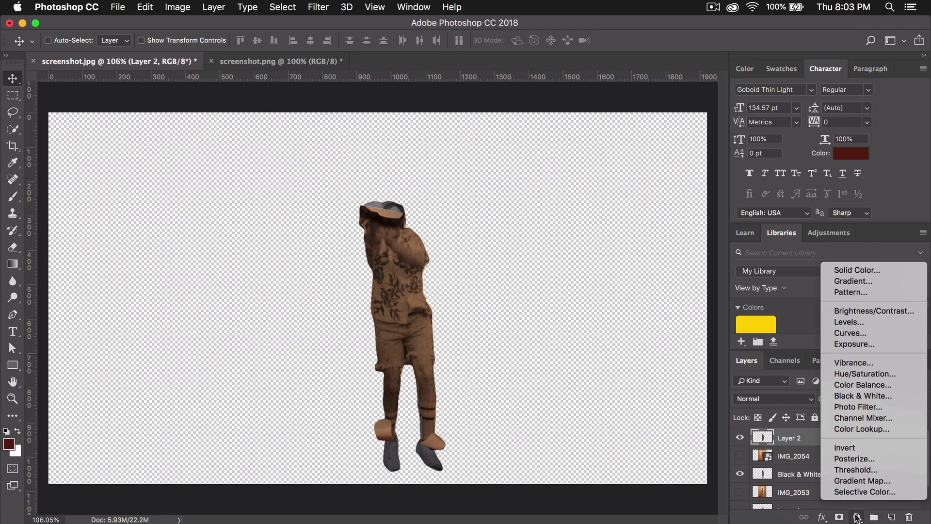
pyautogui.click(862, 396)
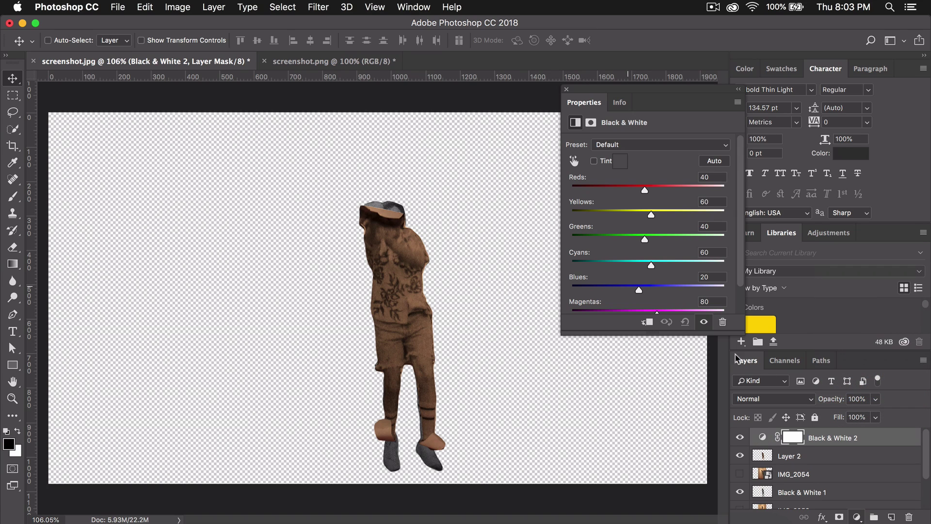
pyautogui.click(836, 455)
pyautogui.keyDown('shift'); pyautogui.click(767, 436); pyautogui.keyUp('shift')
pyautogui.press('super+e')
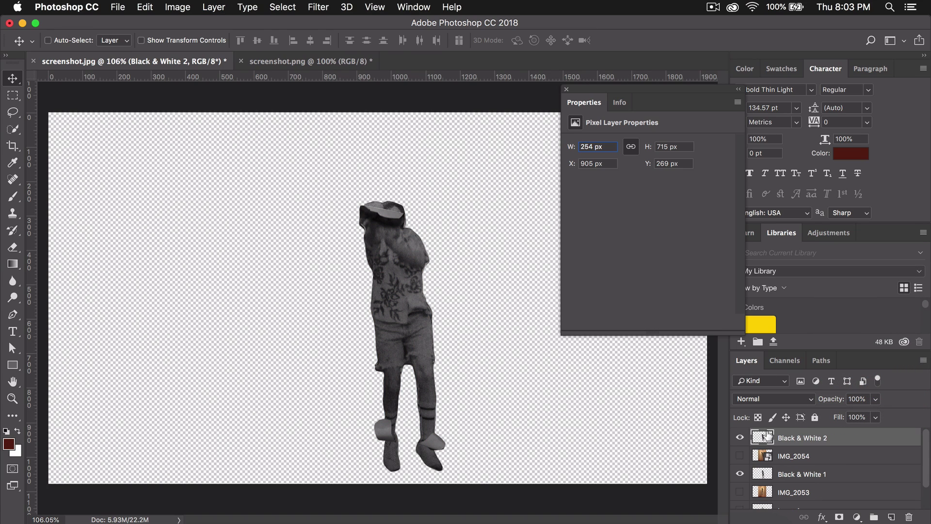
pyautogui.click(740, 438)
pyautogui.click(740, 438)
pyautogui.moveTo(469, 193); pyautogui.dragTo(819, 460)
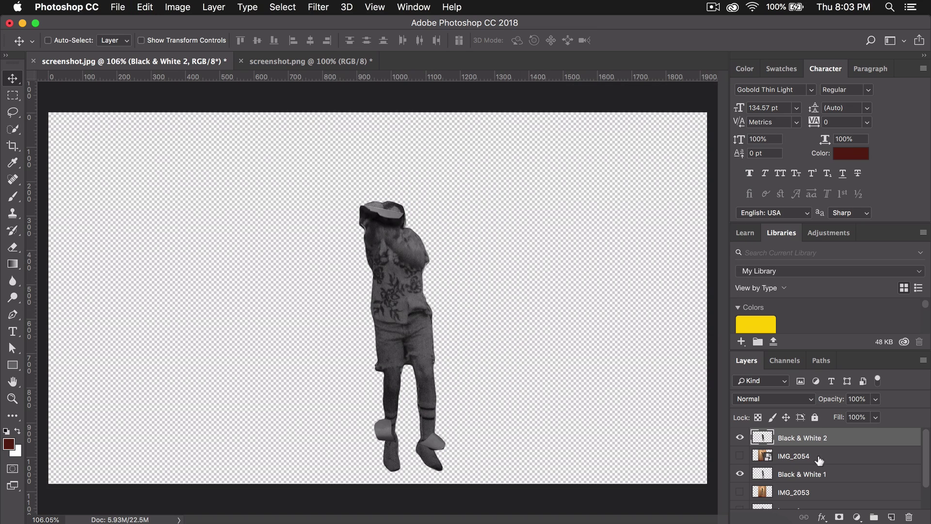
# Hide the Black & White 1 layer and delete the IMG_2054 and IMG_2053 photo layers
pyautogui.click(740, 474)
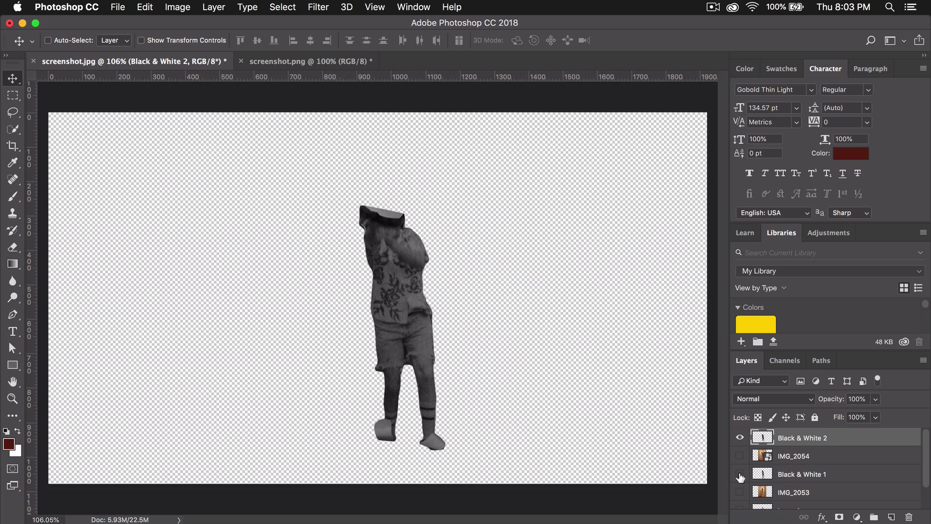
pyautogui.click(790, 458)
pyautogui.press('Delete')
pyautogui.click(801, 474)
pyautogui.press('Delete')
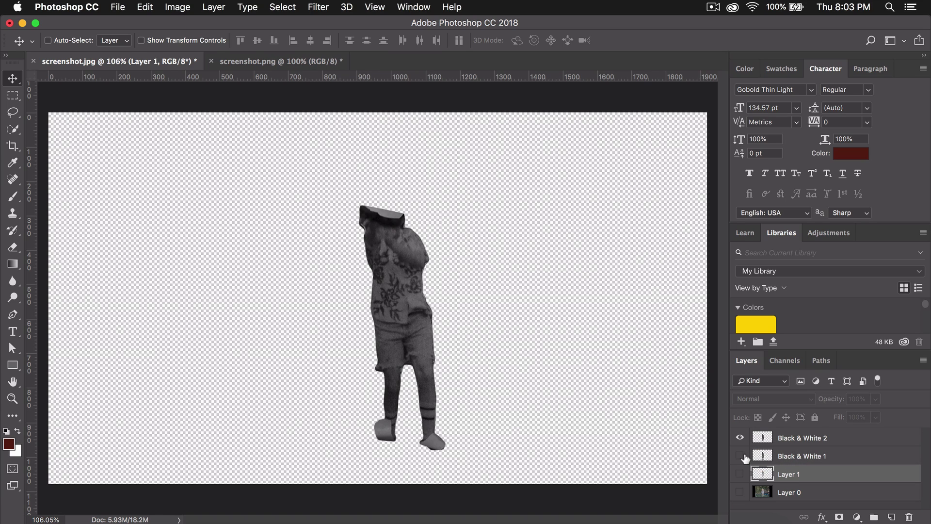
# Show Black & White 1 again and toggle Black & White 2 to compare the two paper stages
pyautogui.click(740, 455)
pyautogui.click(740, 438)
pyautogui.click(741, 438)
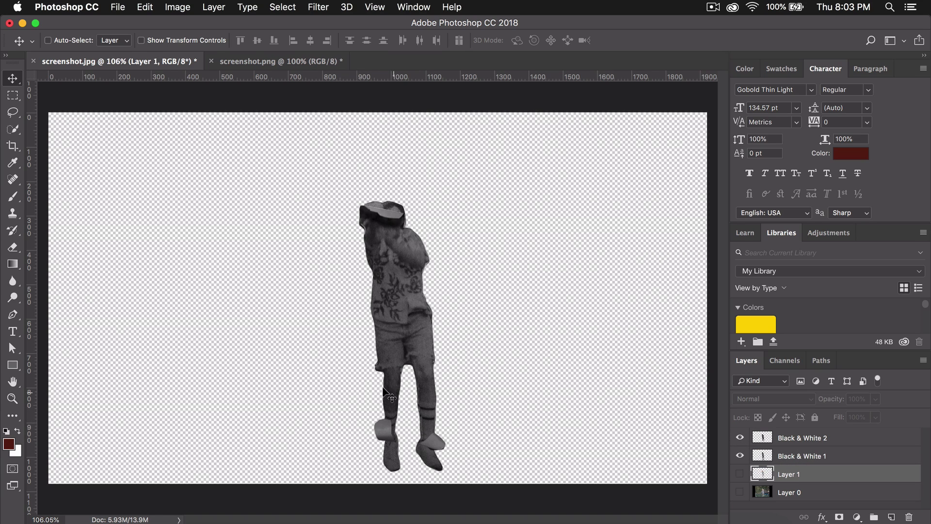
# Switch to Finder and preview the remaining crumpled-paper photos IMG_2055, IMG_2056 and IMG_2057 in Downloads
pyautogui.click(185, 507)
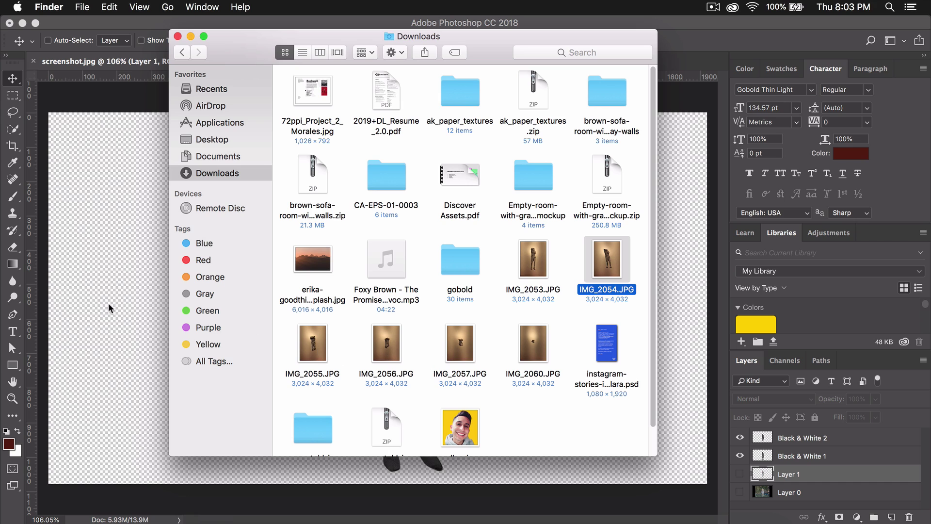
pyautogui.click(126, 302)
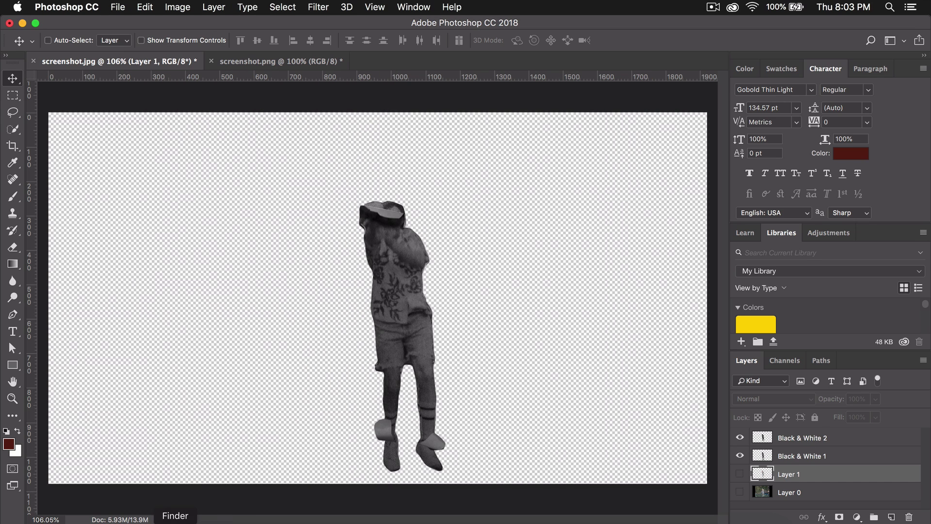
pyautogui.click(185, 507)
pyautogui.click(305, 340)
pyautogui.press('space')
pyautogui.press('Right')
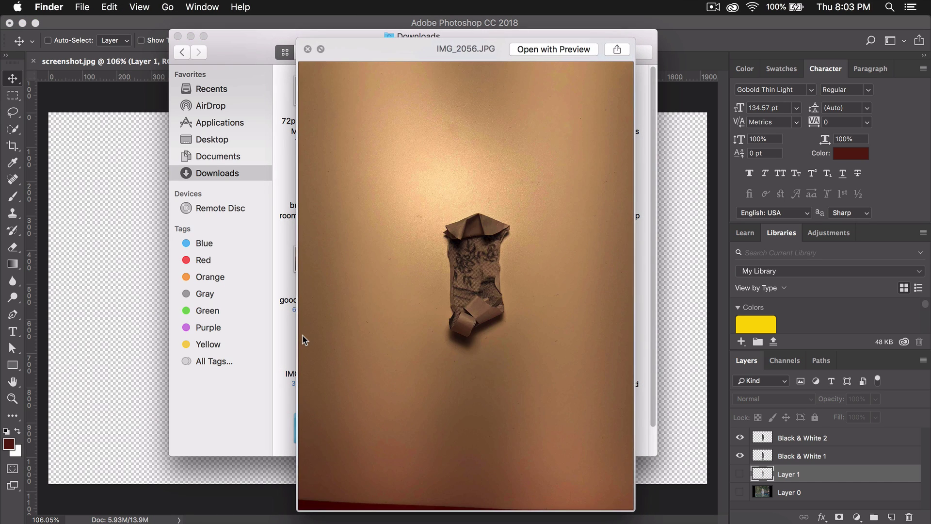
pyautogui.press('Right')
pyautogui.press('space')
pyautogui.click(148, 311)
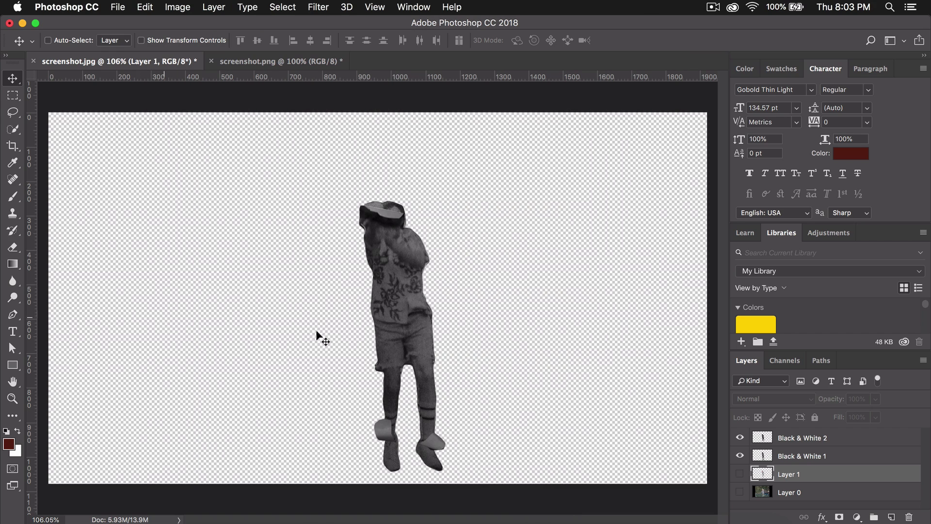
pyautogui.click(805, 452)
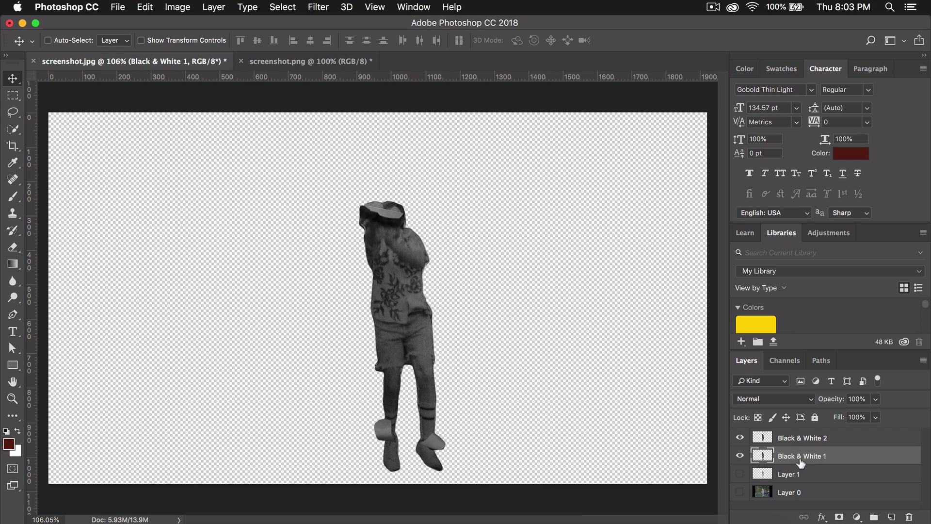
pyautogui.click(118, 6)
pyautogui.moveTo(163, 174)
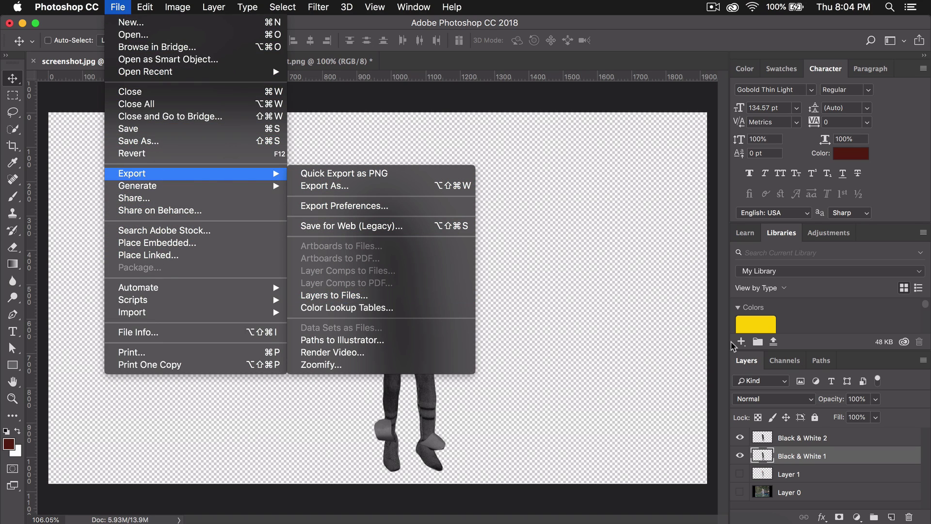
pyautogui.press('Escape')
# Delete Layer 0 and Layer 1, keeping only the two Black & White cutout layers
pyautogui.click(773, 494)
pyautogui.press('BackSpace')
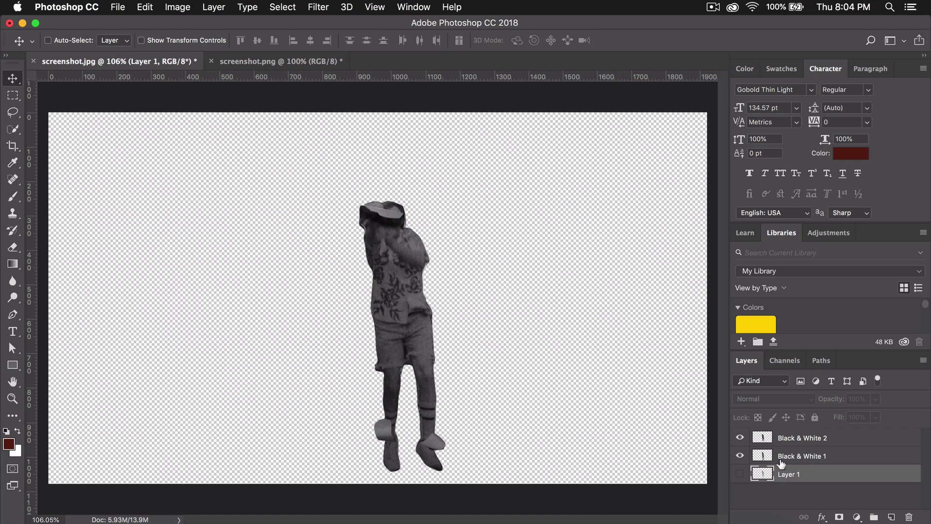
pyautogui.click(739, 474)
pyautogui.click(739, 474)
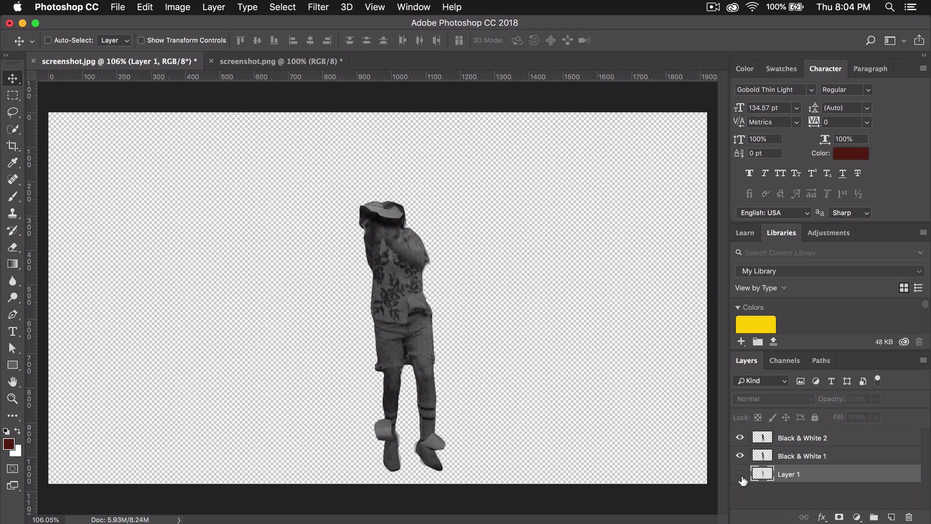
pyautogui.press('BackSpace')
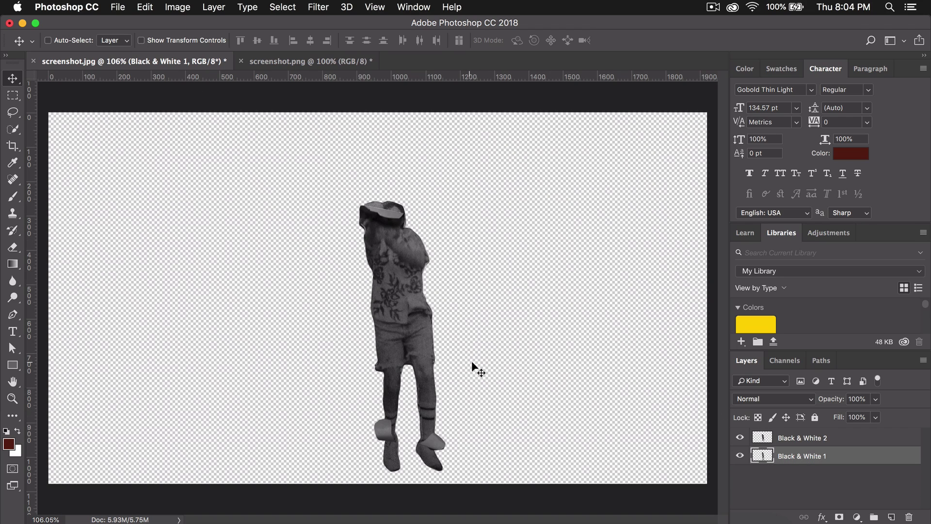
# Start exporting the layers to files and set the destination to a new Desktop folder named frames2
pyautogui.click(739, 439)
pyautogui.click(739, 438)
pyautogui.click(116, 7)
pyautogui.moveTo(203, 174)
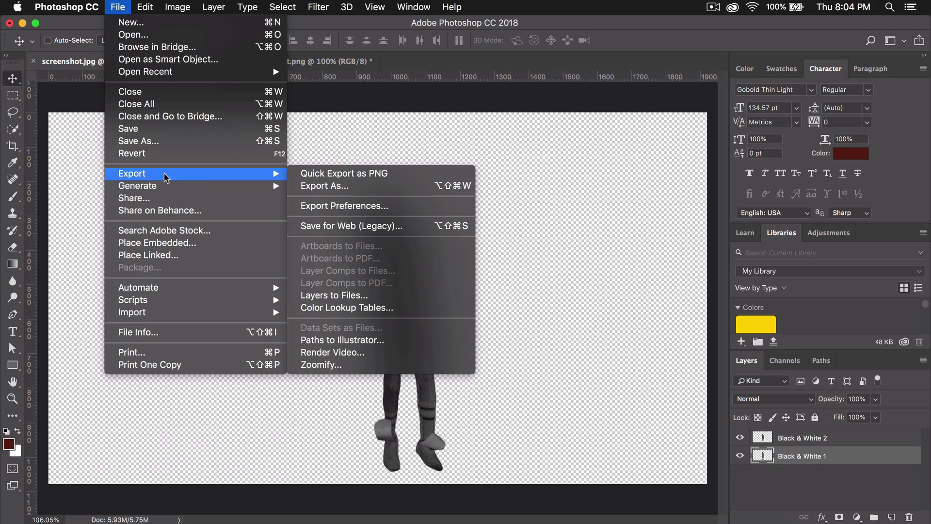
pyautogui.click(339, 295)
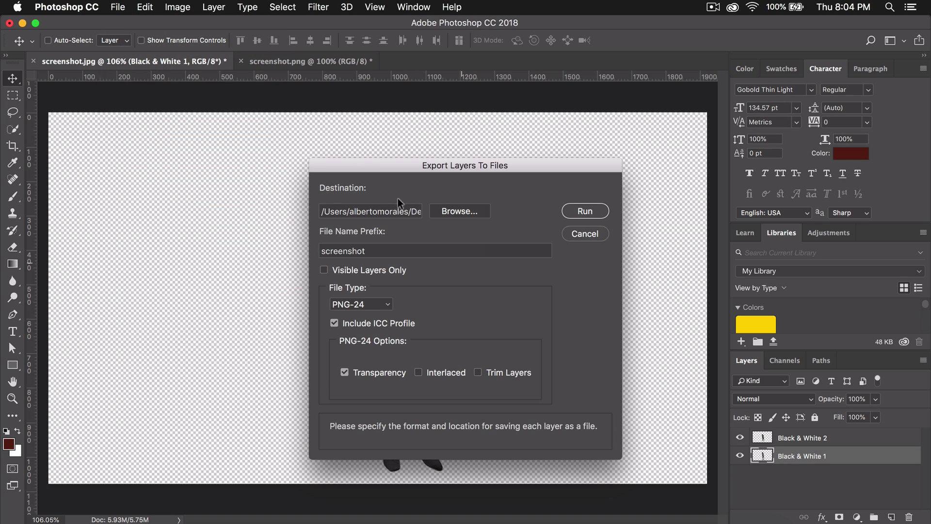
pyautogui.click(450, 212)
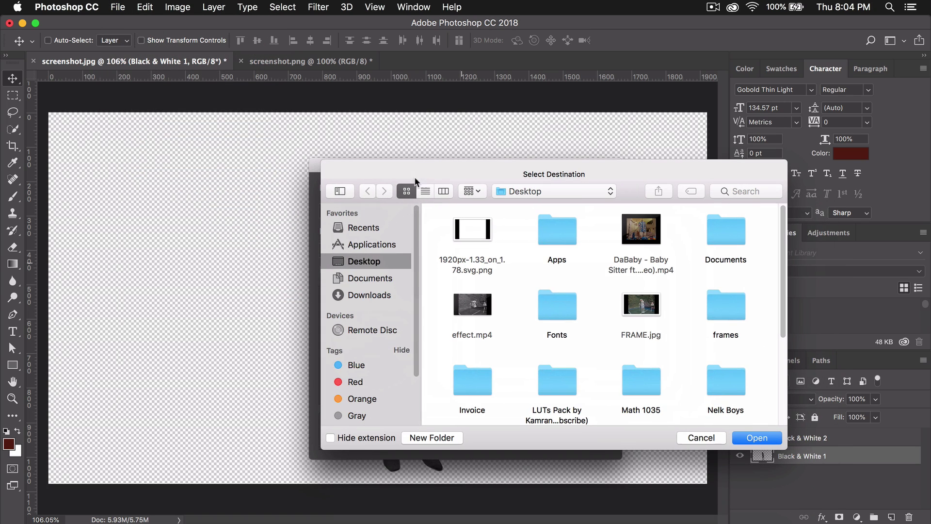
pyautogui.click(742, 312)
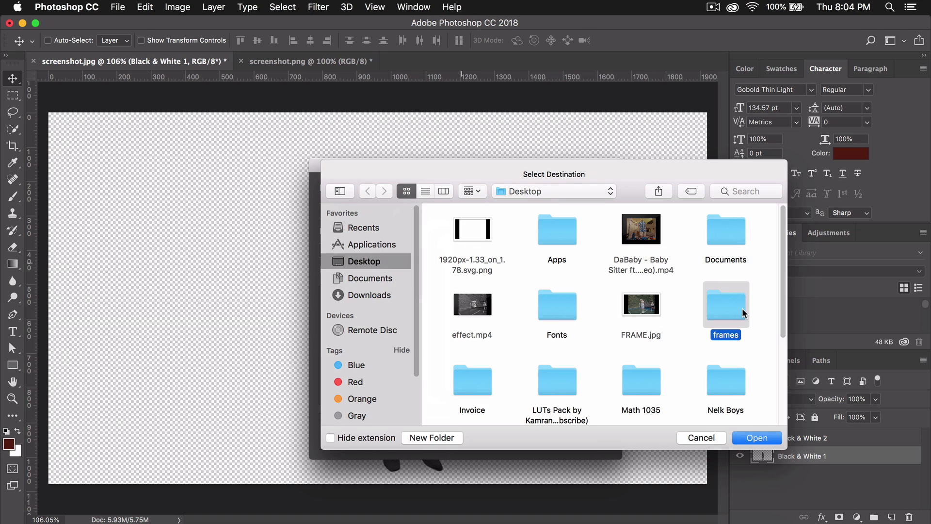
pyautogui.doubleClick(727, 302)
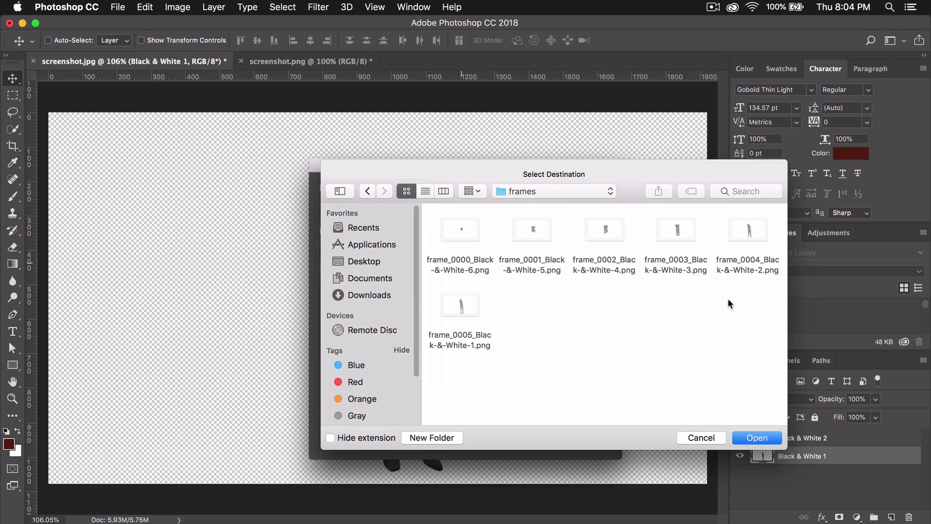
pyautogui.click(367, 191)
pyautogui.click(439, 436)
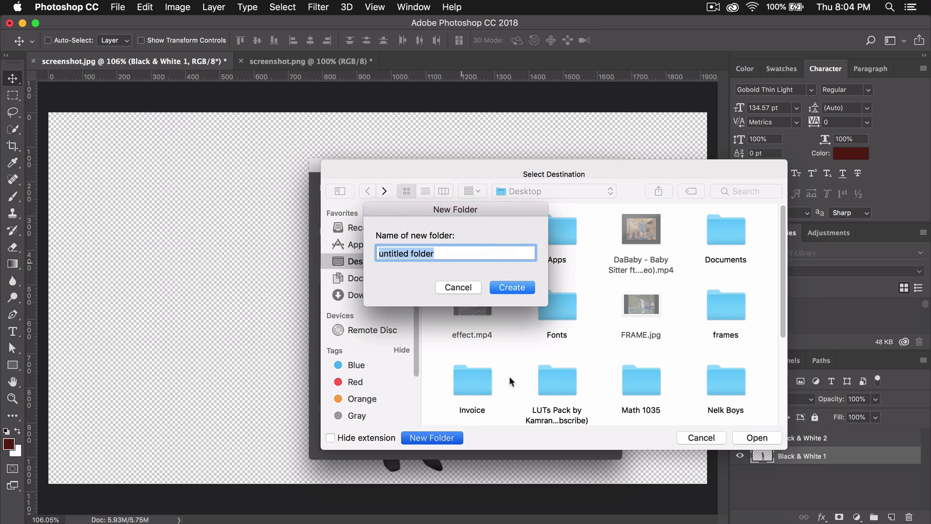
pyautogui.write('frames2')
pyautogui.press('Return')
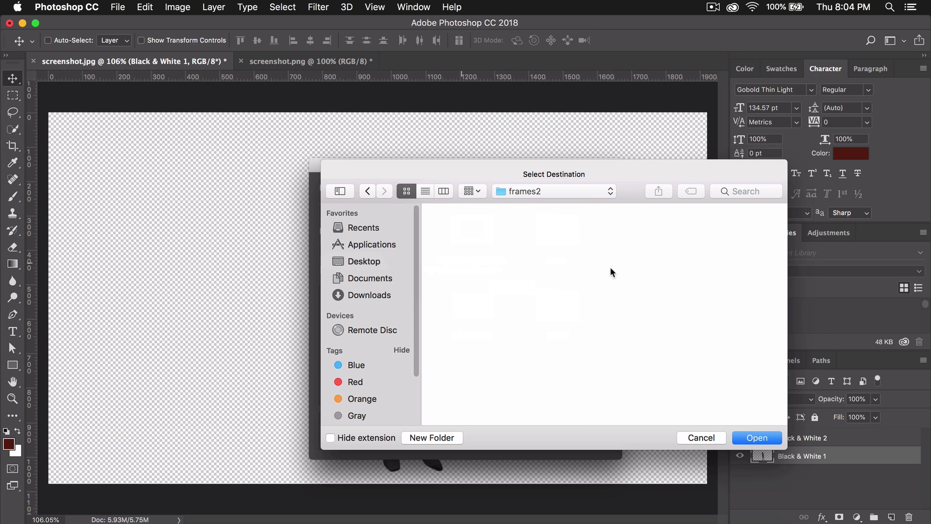
pyautogui.click(769, 437)
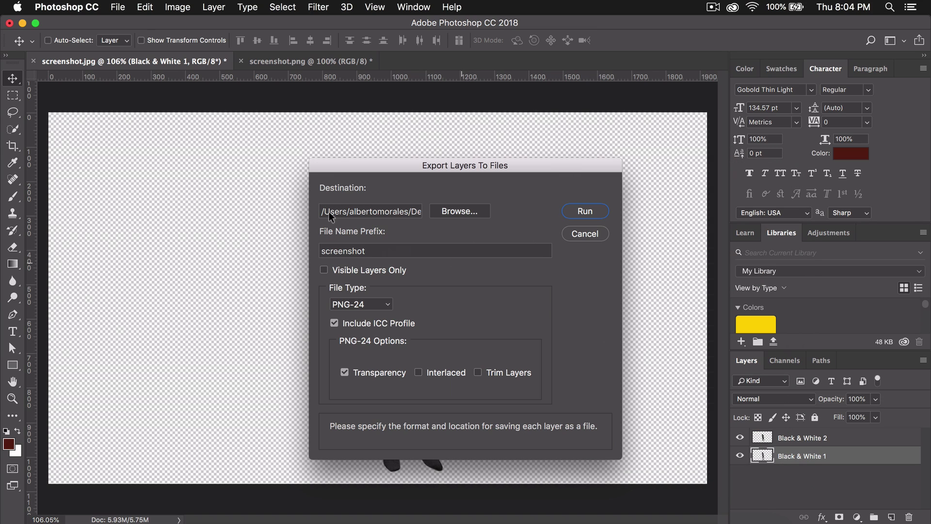
# Set the file name prefix to frame and the file type to PNG-24, and run the layer export
pyautogui.click(392, 248)
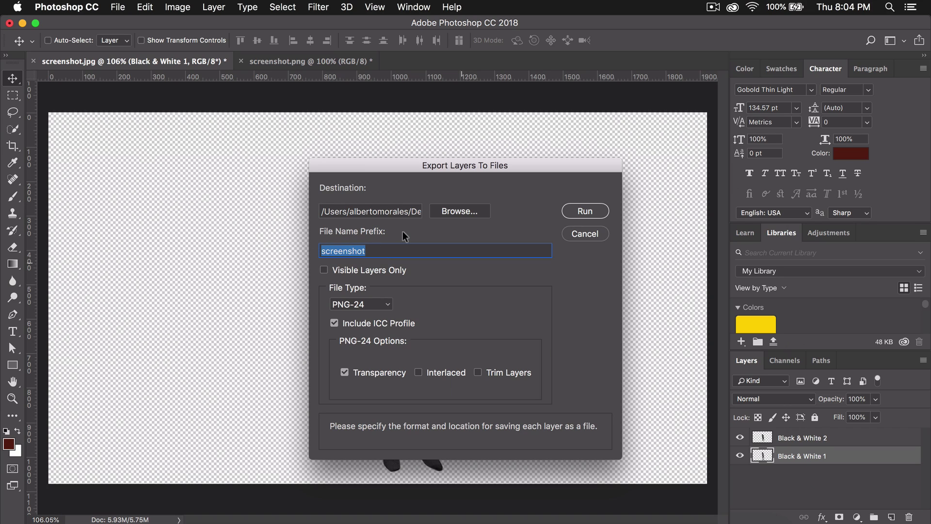
pyautogui.write('frame')
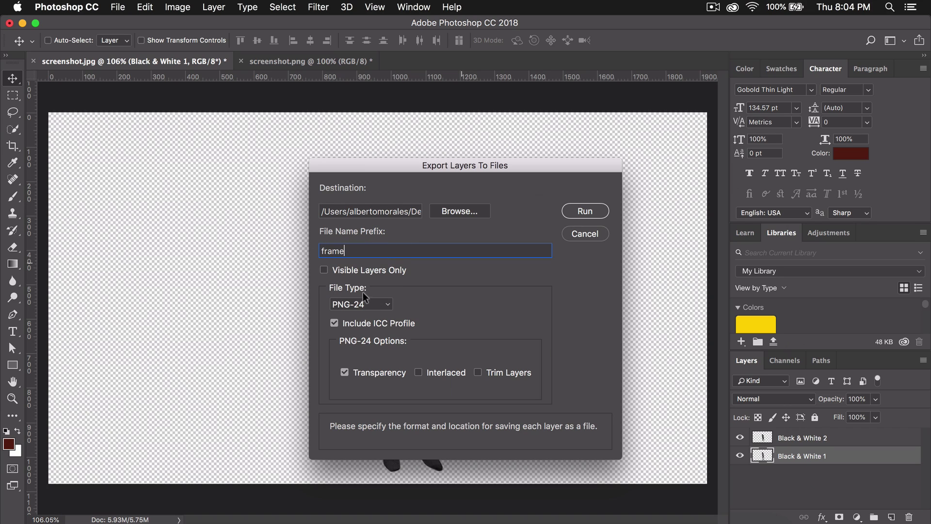
pyautogui.click(361, 304)
pyautogui.click(358, 388)
pyautogui.click(589, 210)
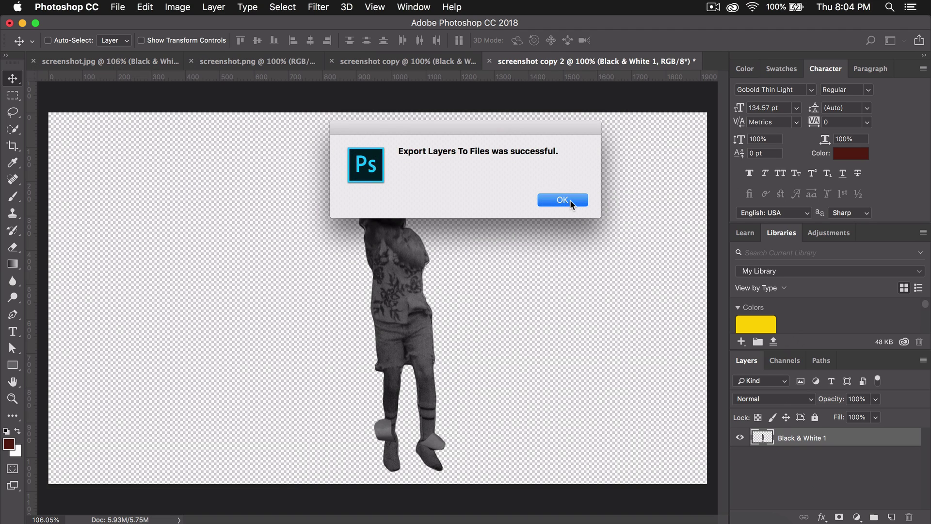
pyautogui.click(562, 200)
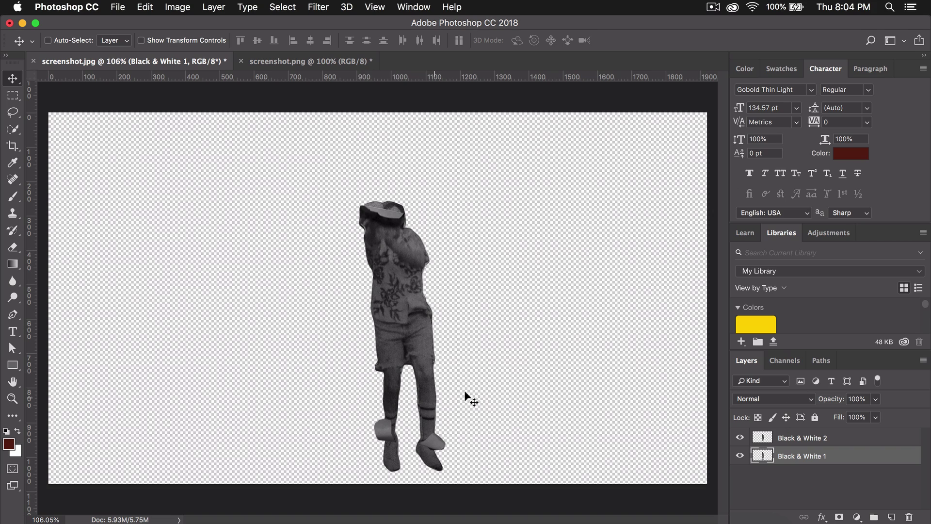
# Switch to Finder, open the frames2 folder on the Desktop and move its window clear of the canvas
pyautogui.click(175, 515)
pyautogui.click(212, 140)
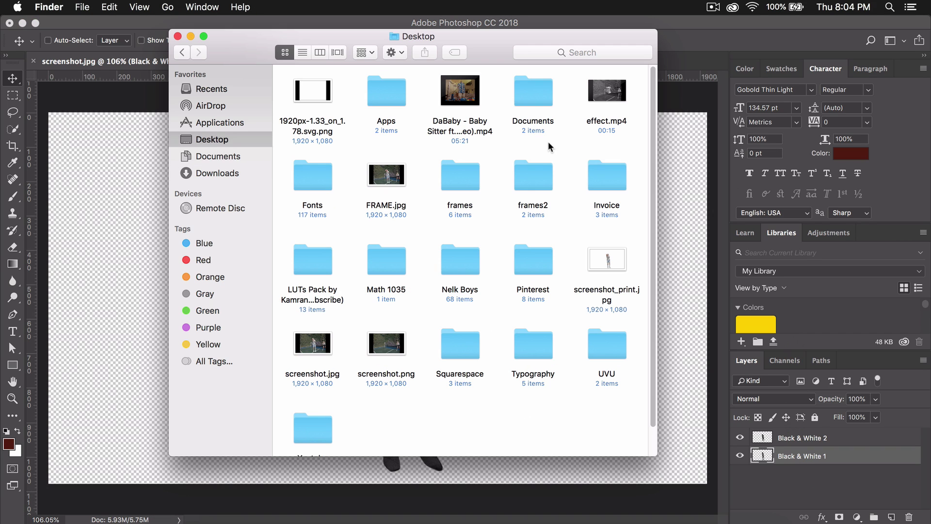
pyautogui.doubleClick(533, 179)
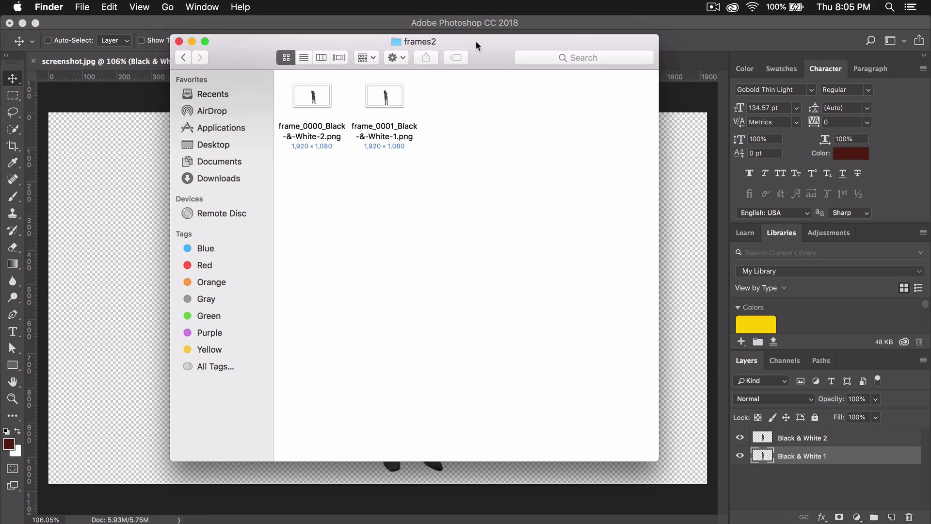
pyautogui.moveTo(479, 42); pyautogui.dragTo(450, 119)
pyautogui.moveTo(682, 223); pyautogui.dragTo(592, 190)
pyautogui.moveTo(623, 123); pyautogui.dragTo(594, 73)
pyautogui.moveTo(592, 212); pyautogui.dragTo(552, 196)
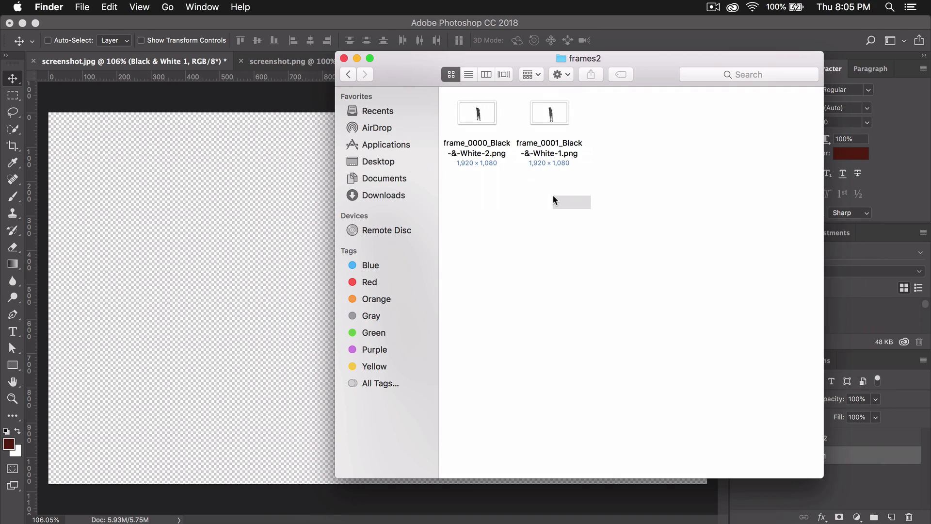
# Preview the exported Black-&-White-2 and Black-&-White-1 PNG frames to check them against each other
pyautogui.click(481, 116)
pyautogui.doubleClick(483, 114)
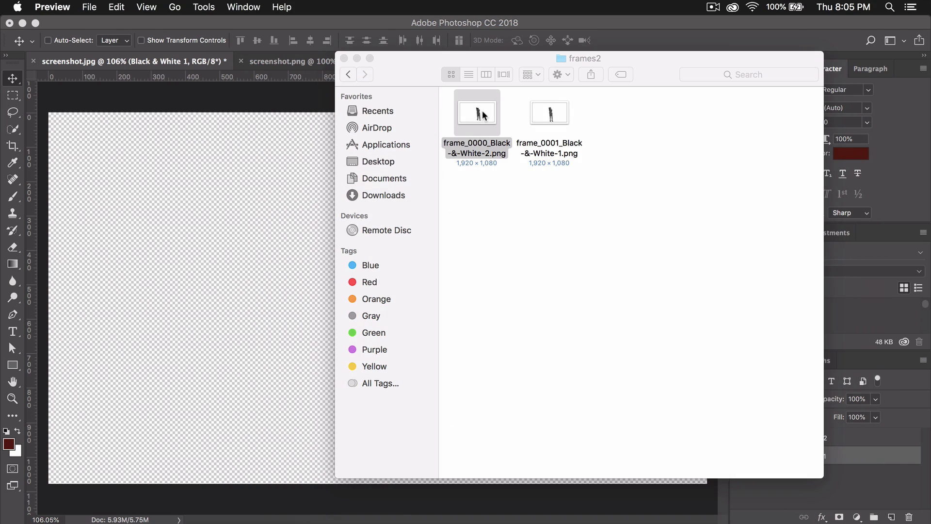
pyautogui.click(11, 24)
pyautogui.click(496, 112)
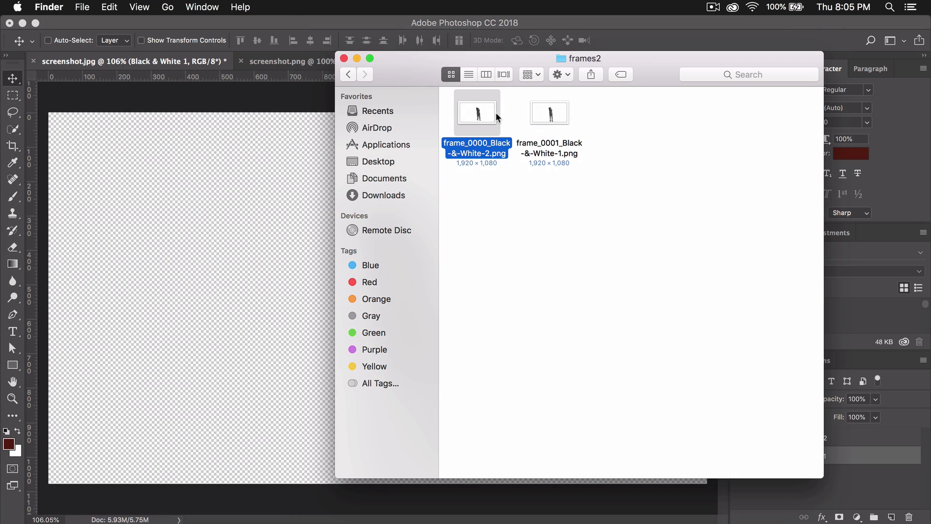
pyautogui.press('space')
pyautogui.press('Right')
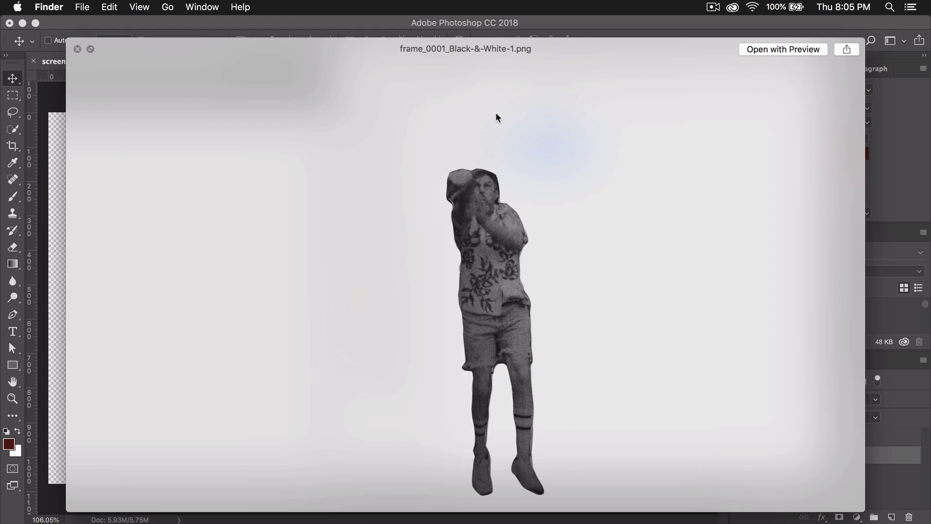
pyautogui.press('Left')
pyautogui.press('space')
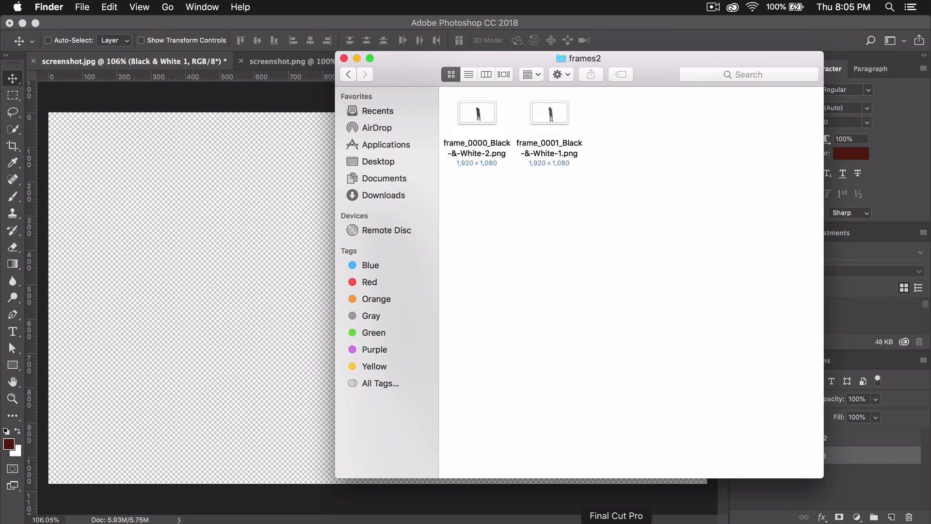
# Switch to Final Cut Pro and split the music video clip at the marker at 3:12
pyautogui.click(616, 521)
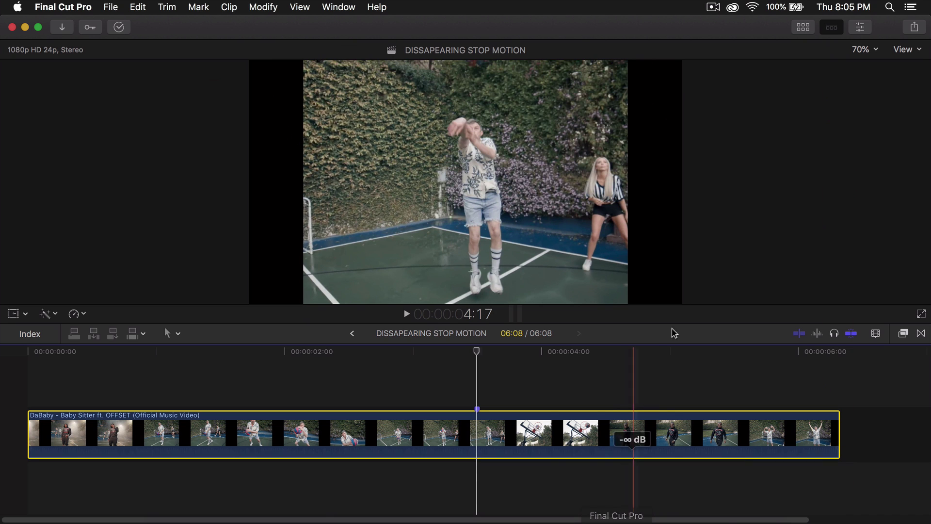
pyautogui.moveTo(401, 351); pyautogui.dragTo(478, 388)
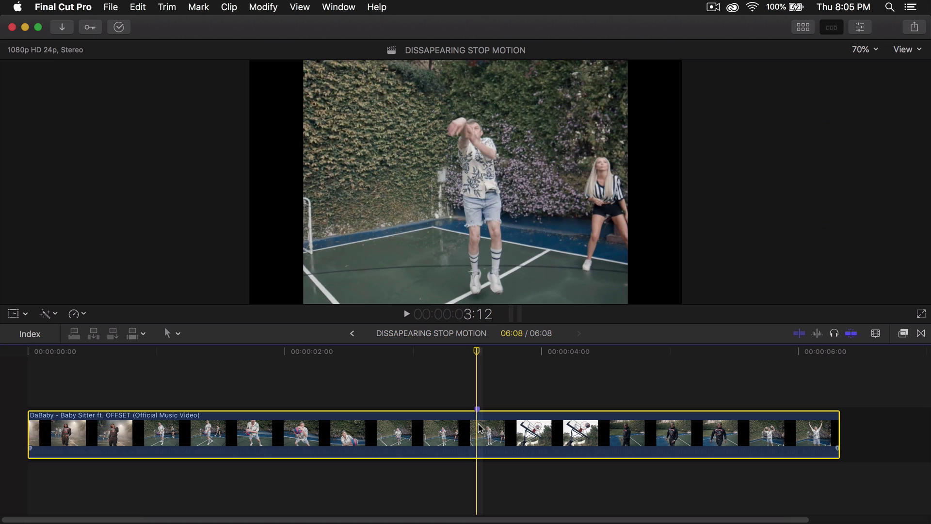
pyautogui.press('super+b')
pyautogui.hscroll(2, 478, 425)
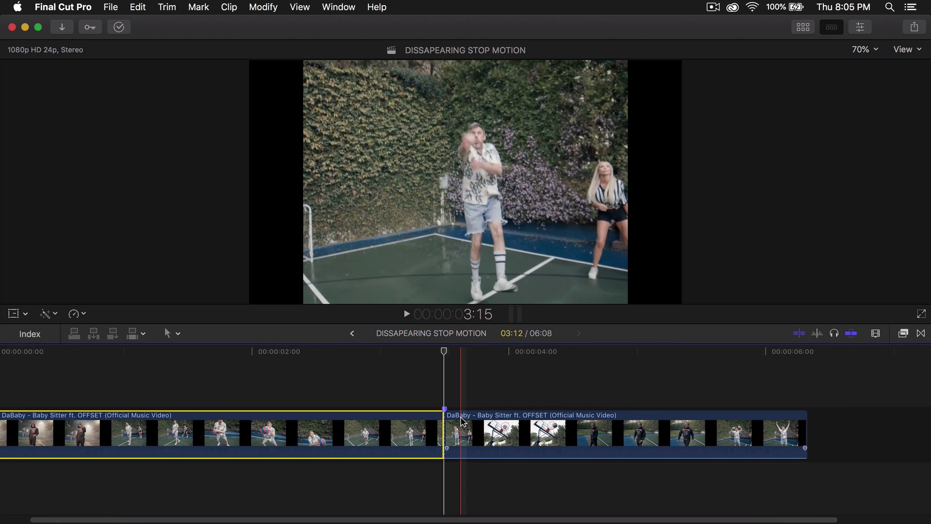
# Move the second half of the split clip later in the timeline, leaving a gap of about 01:08 at the cut
pyautogui.moveTo(462, 420); pyautogui.dragTo(608, 429)
pyautogui.click(608, 429)
pyautogui.hscroll(2, 607, 428)
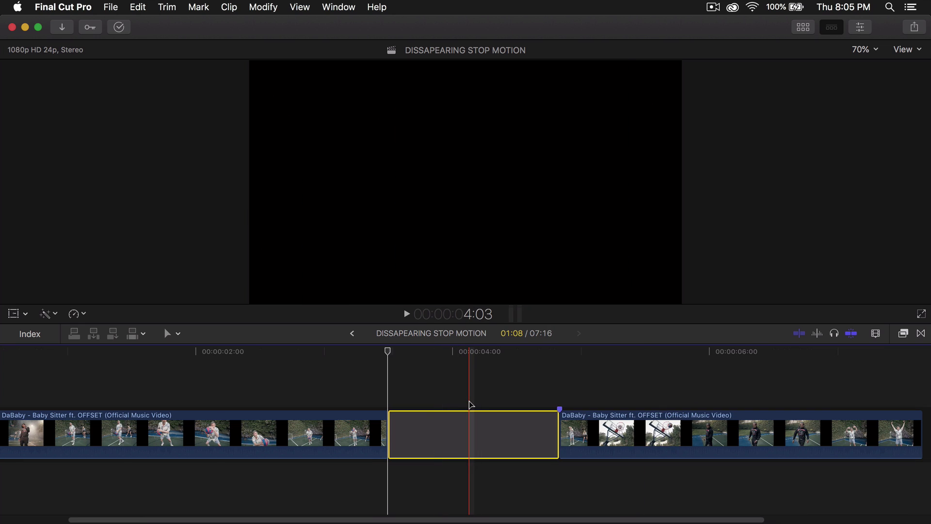
# Show the media browser and locate the Black-&-White frame stills in the 3-7-19 event
pyautogui.click(803, 27)
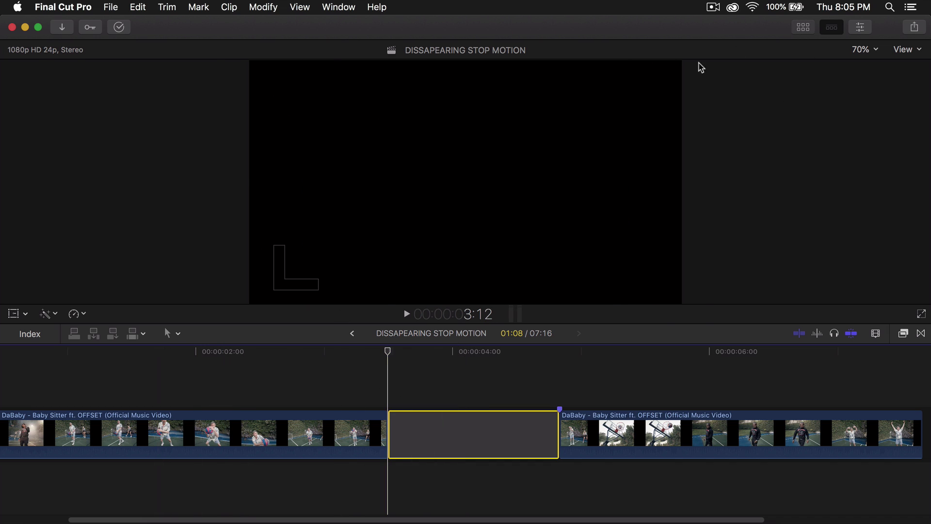
pyautogui.click(352, 232)
pyautogui.scroll(3, 349, 229)
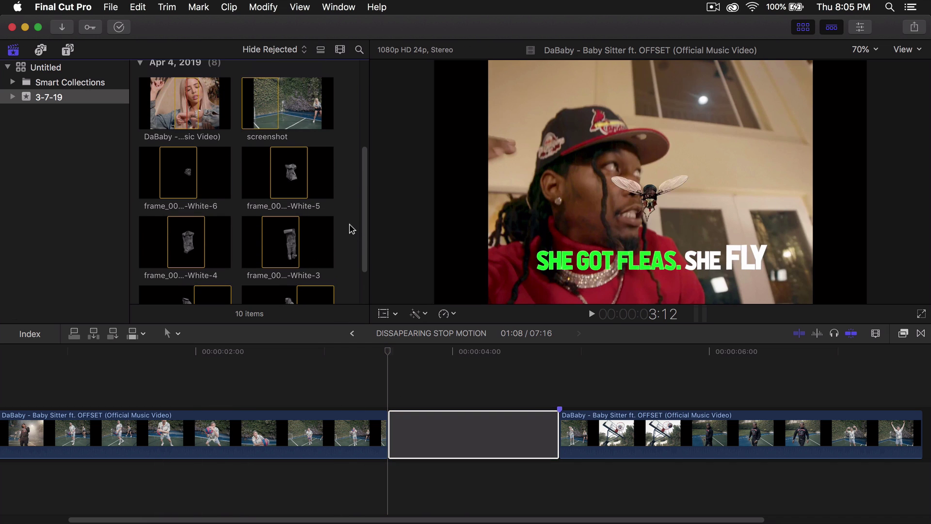
pyautogui.scroll(-2, 349, 228)
pyautogui.click(180, 124)
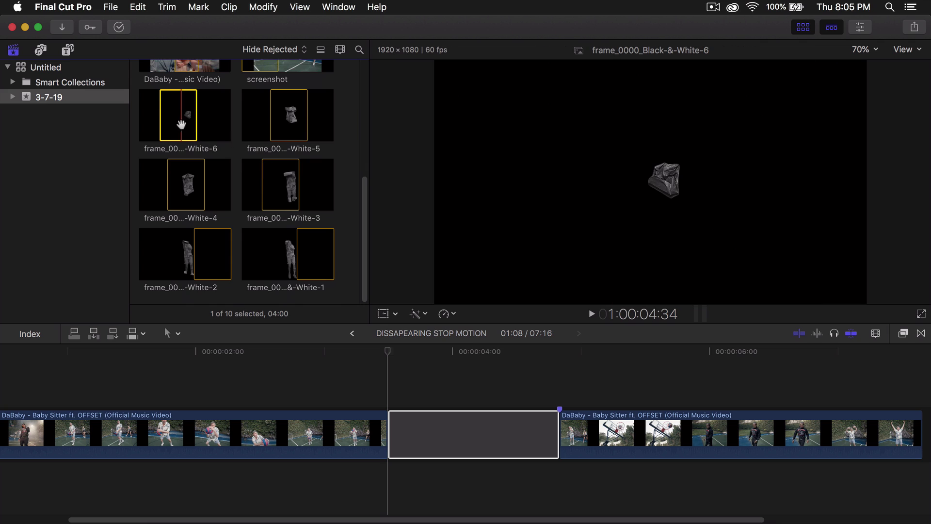
pyautogui.click(110, 6)
pyautogui.moveTo(143, 88)
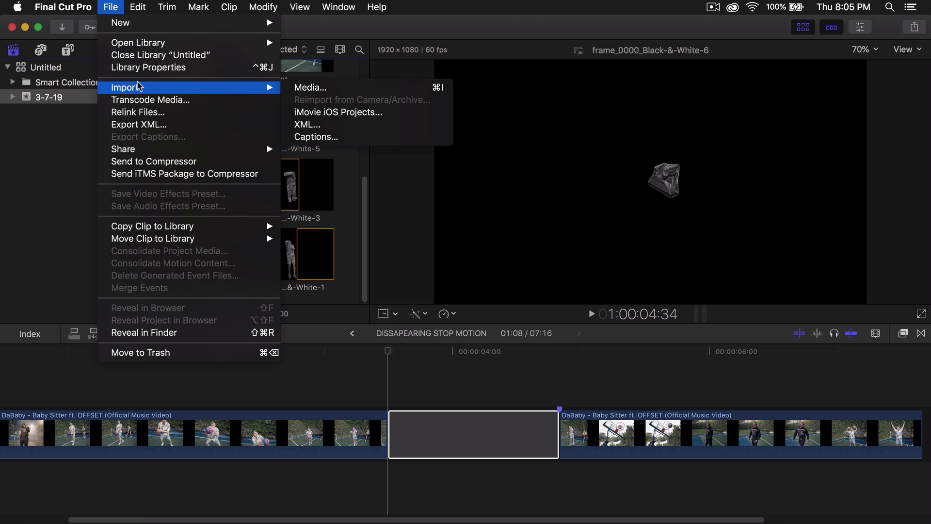
pyautogui.click(324, 88)
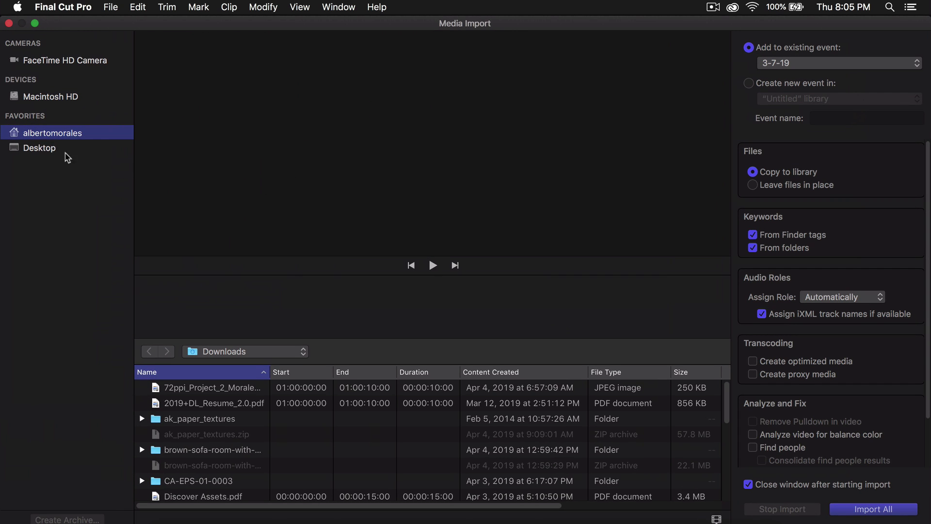
pyautogui.click(53, 148)
pyautogui.scroll(-8, 208, 445)
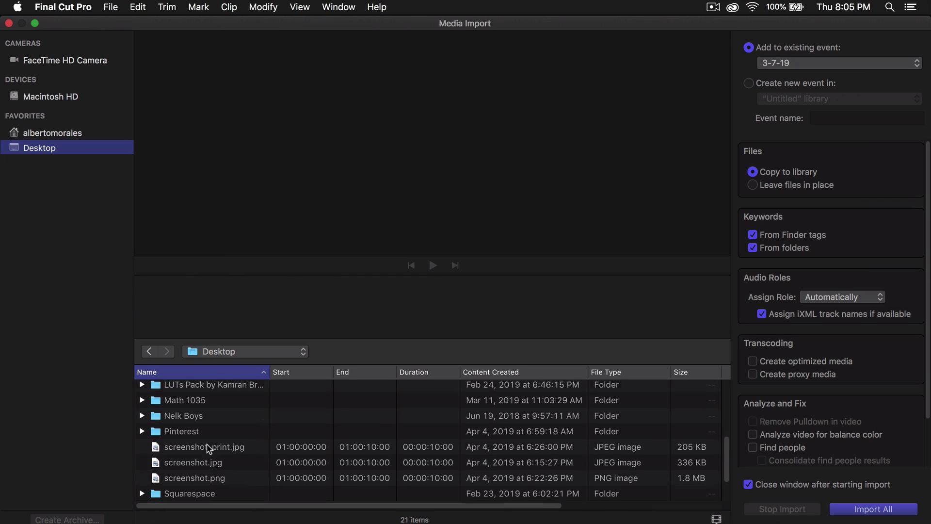
pyautogui.scroll(4, 208, 446)
pyautogui.doubleClick(206, 442)
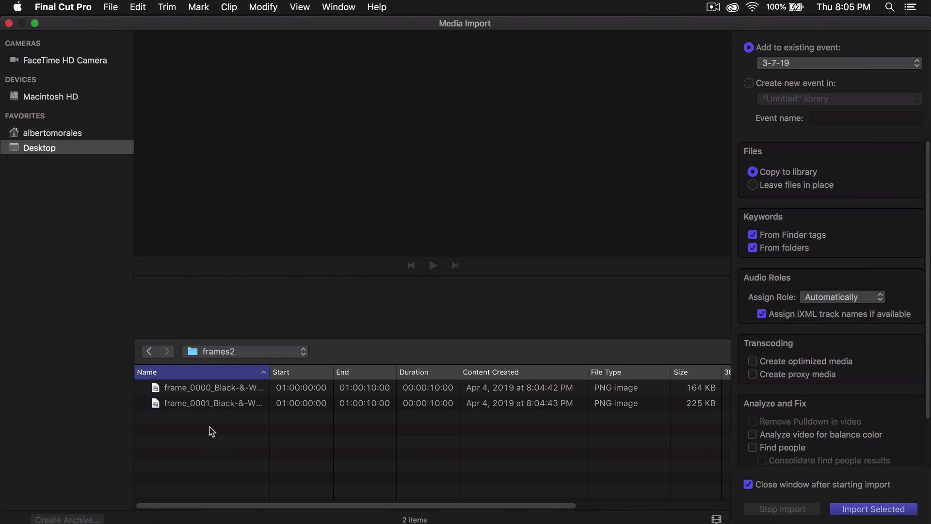
pyautogui.moveTo(207, 430); pyautogui.dragTo(198, 374)
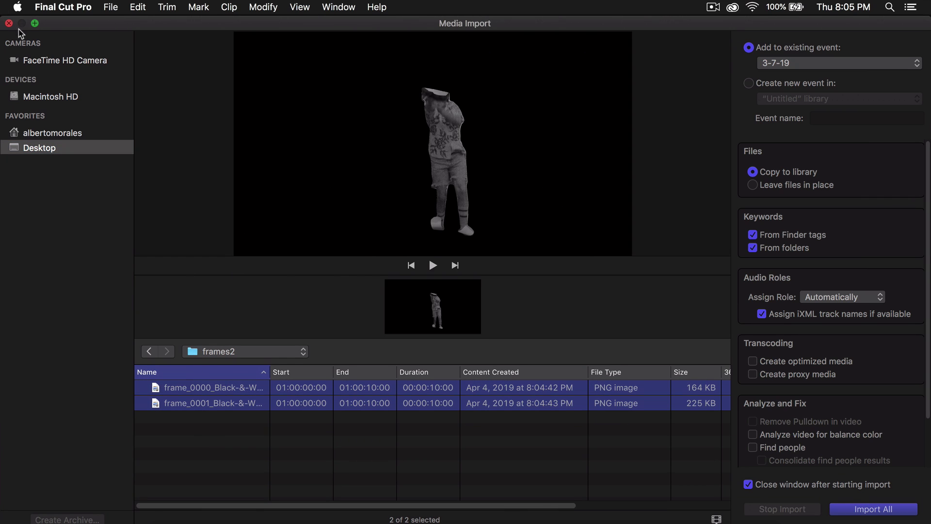
pyautogui.press('Return')
# Fill the gap between the two music video clips with the screenshot still, using Replace from Start
pyautogui.click(282, 116)
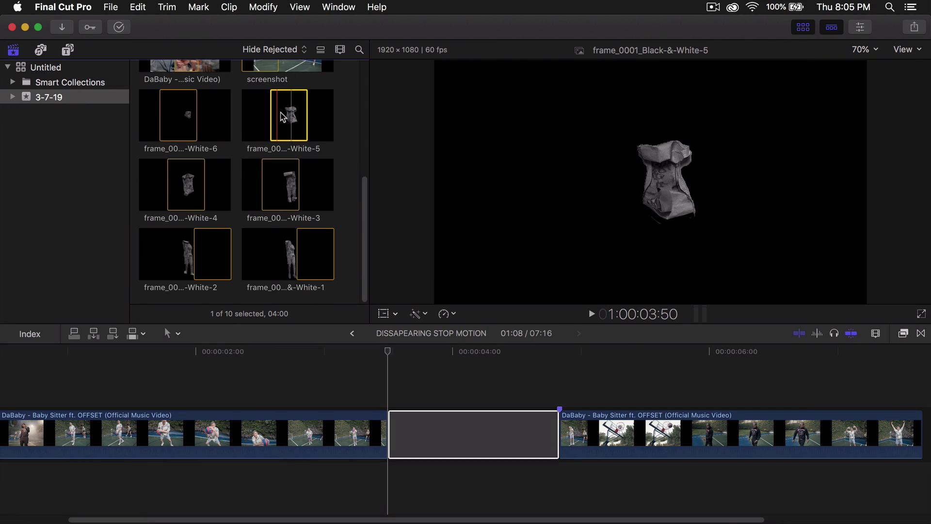
pyautogui.click(303, 254)
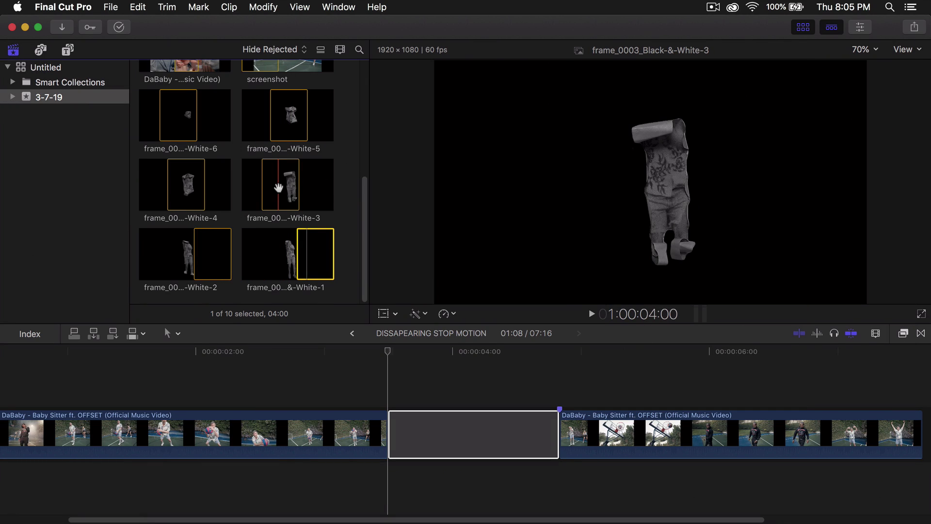
pyautogui.scroll(3, 291, 146)
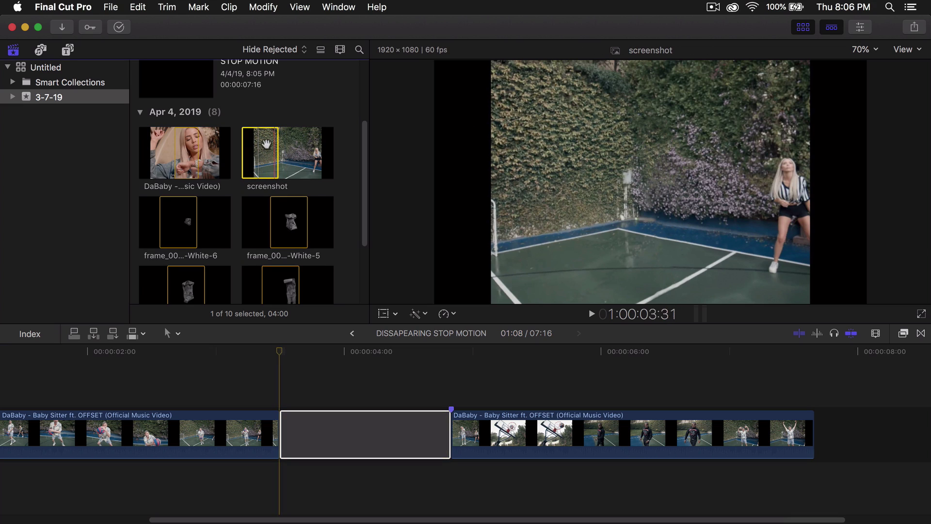
pyautogui.moveTo(255, 150); pyautogui.dragTo(319, 426)
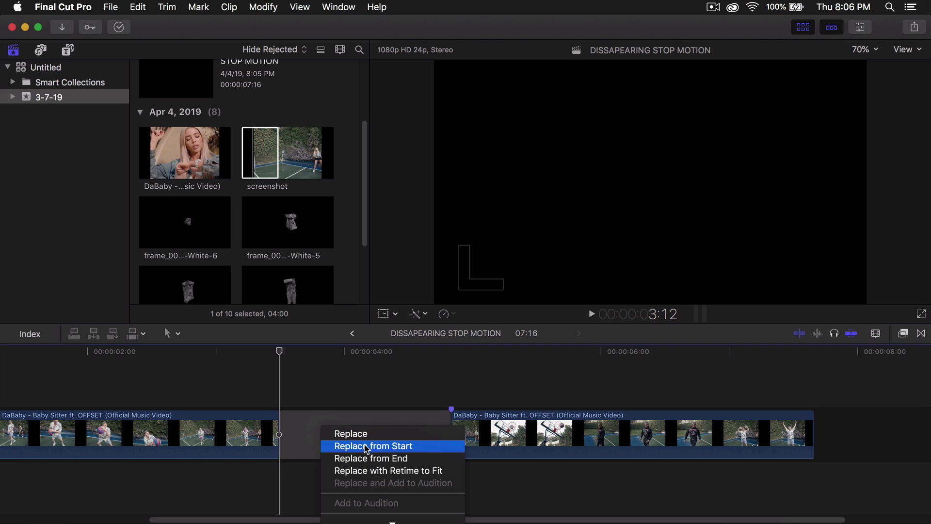
pyautogui.click(364, 448)
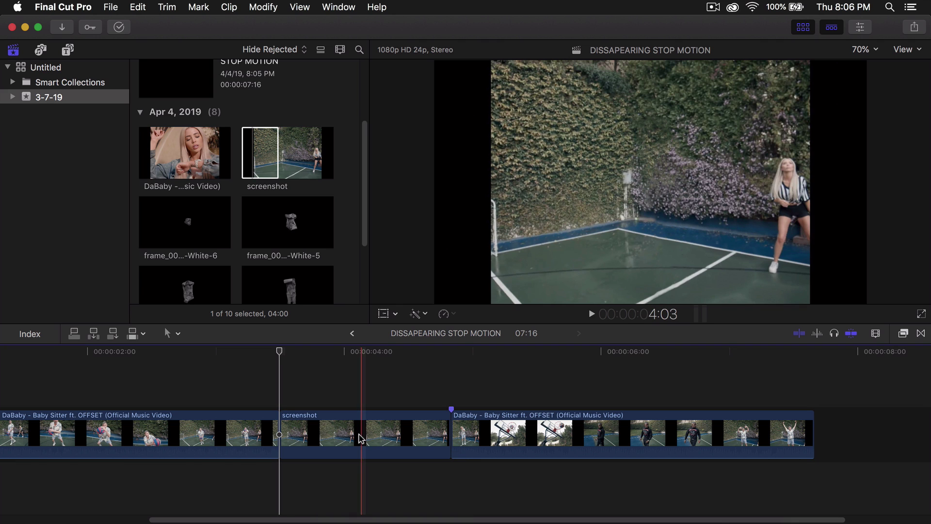
# Connect frame_0005_Black-&-White-1 above the start of the screenshot still, and lengthen the still by about 01:13
pyautogui.moveTo(278, 350)
pyautogui.mouseDown()
pyautogui.moveTo(240, 351)
pyautogui.moveTo(279, 352)
pyautogui.mouseUp()
pyautogui.click(305, 359)
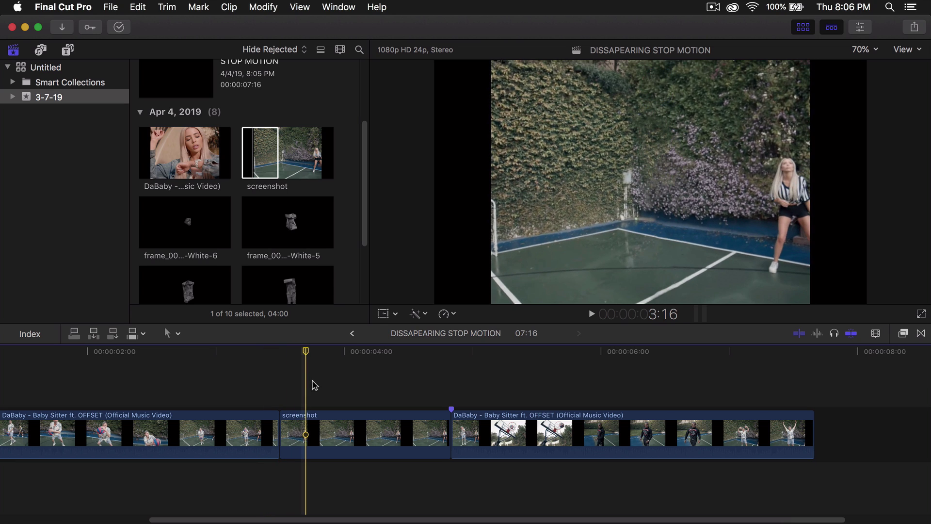
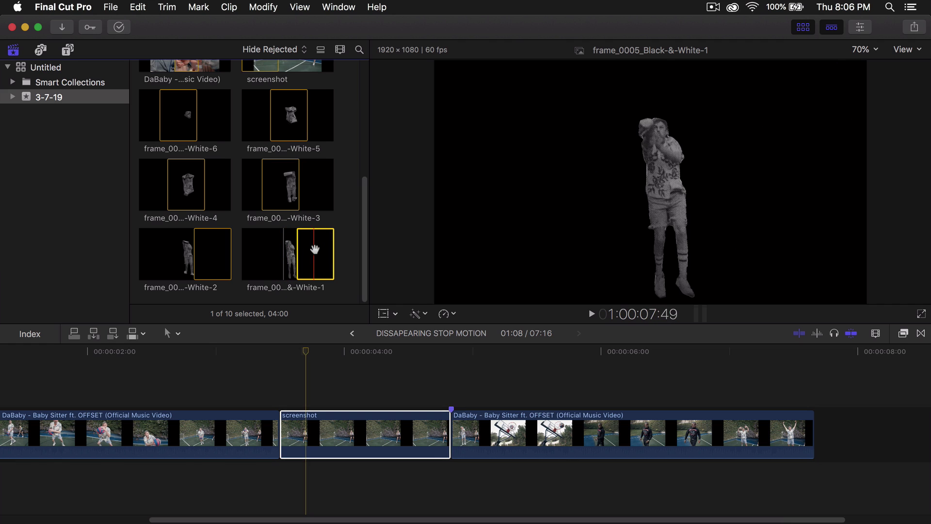
pyautogui.moveTo(293, 346); pyautogui.dragTo(288, 379)
pyautogui.click(313, 440)
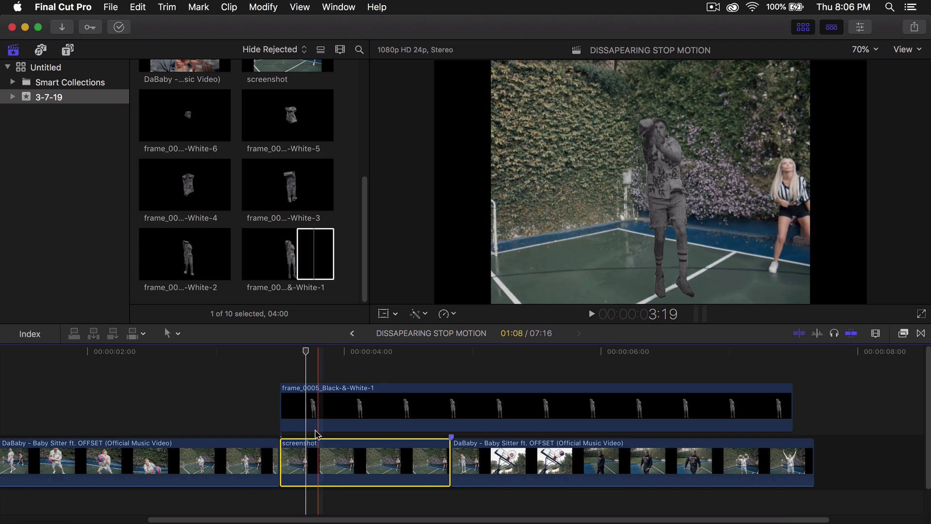
pyautogui.click(490, 410)
pyautogui.moveTo(450, 461); pyautogui.dragTo(649, 455)
# Trim the end of the connected Black-&-White-1 frame so the clip lasts about 6 frames
pyautogui.click(780, 405)
pyautogui.click(790, 407)
pyautogui.moveTo(790, 408); pyautogui.dragTo(300, 396)
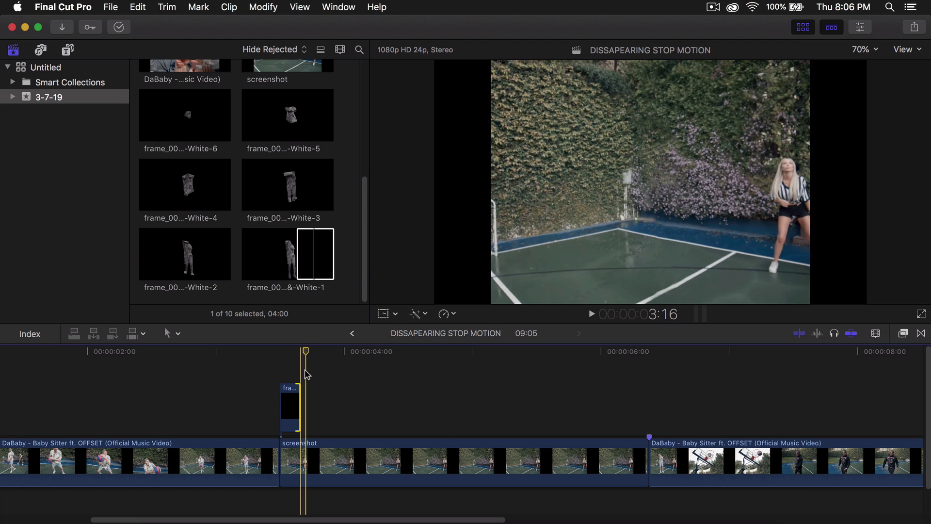
pyautogui.click(298, 395)
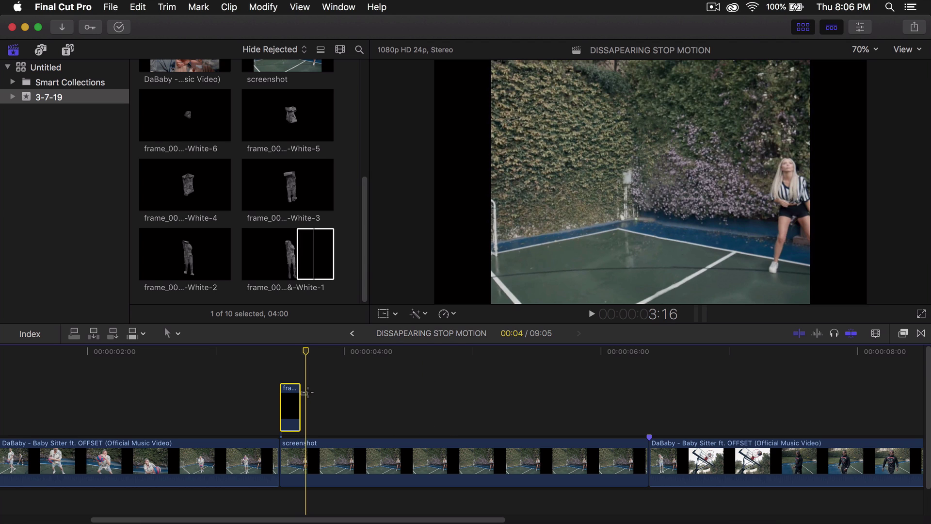
pyautogui.moveTo(301, 392); pyautogui.dragTo(309, 387)
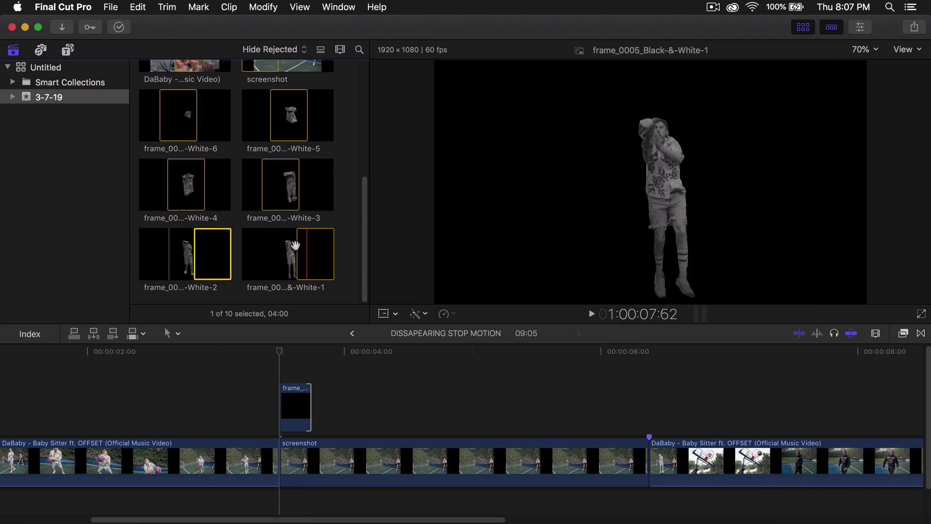
# Connect the Black-&-White-2 and Black-&-White-3 frames back to back after Black-&-White-1, trimming each to about 7 frames
pyautogui.moveTo(332, 348); pyautogui.dragTo(327, 398)
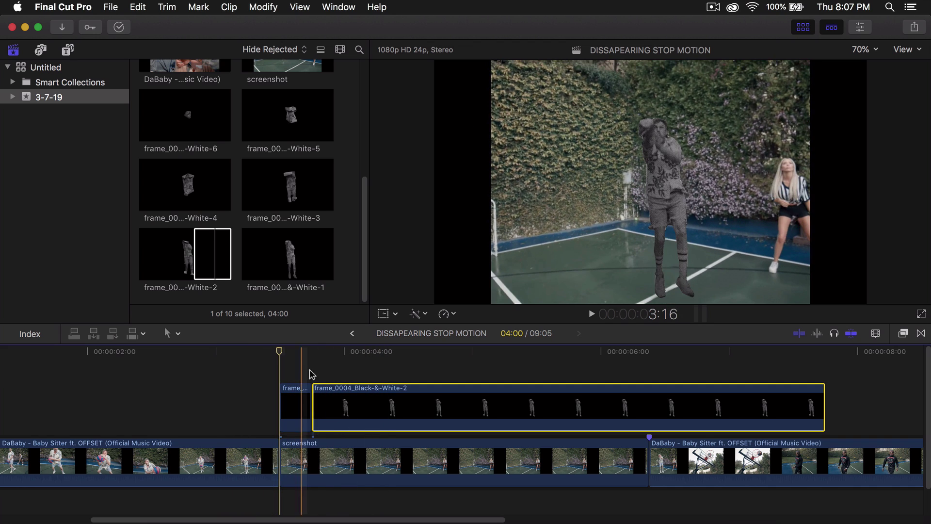
pyautogui.moveTo(824, 403); pyautogui.dragTo(348, 382)
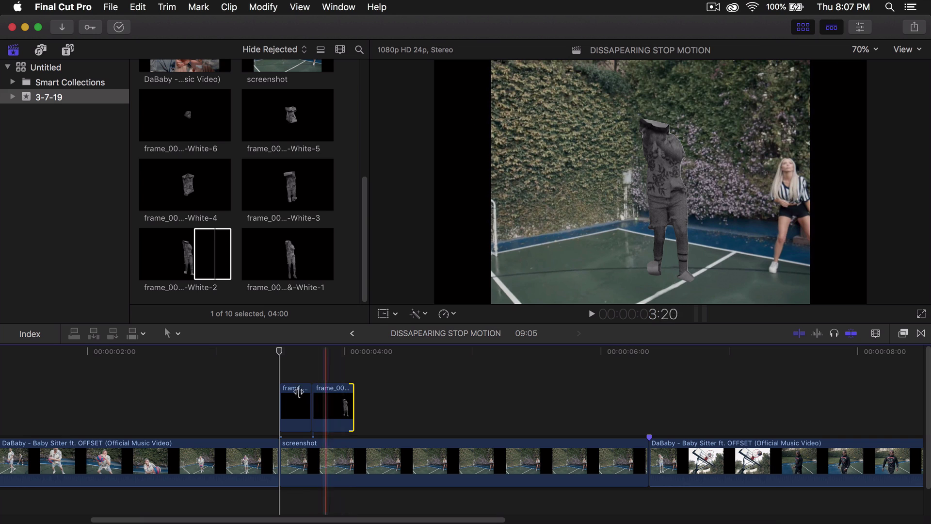
pyautogui.moveTo(351, 401); pyautogui.dragTo(386, 399)
pyautogui.click(288, 184)
pyautogui.press('e')
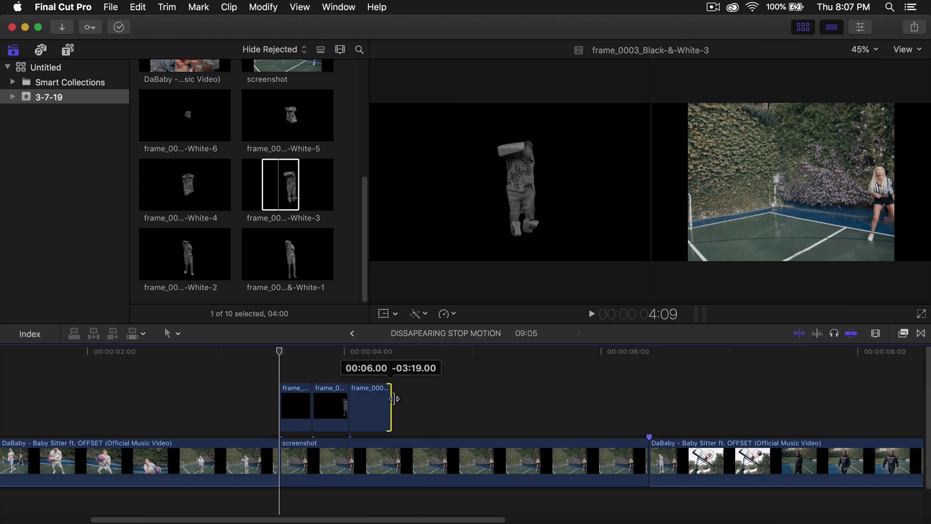
# Add the Black-&-White-4, Black-&-White-5 and Black-&-White-6 frames in order after Black-&-White-3, trimming each to about 6 frames
pyautogui.click(184, 185)
pyautogui.press('e')
pyautogui.click(288, 115)
pyautogui.press('e')
pyautogui.moveTo(300, 399); pyautogui.dragTo(291, 397)
pyautogui.click(185, 115)
pyautogui.press('e')
pyautogui.moveTo(810, 399); pyautogui.dragTo(322, 398)
pyautogui.press('space')
pyautogui.press('space')
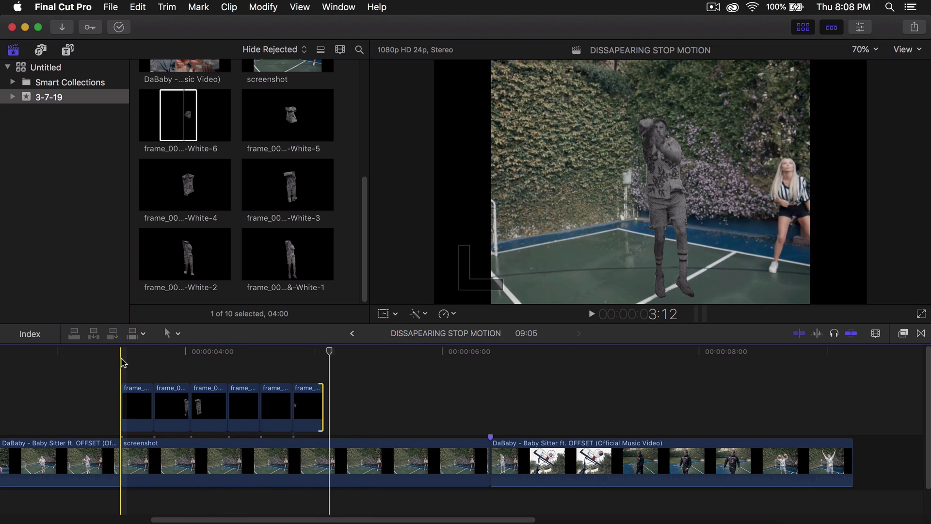
# Combine the six connected paper frames into a new compound clip named 1 in the 3-7-19 event
pyautogui.moveTo(122, 363); pyautogui.dragTo(356, 407)
pyautogui.rightClick(311, 393)
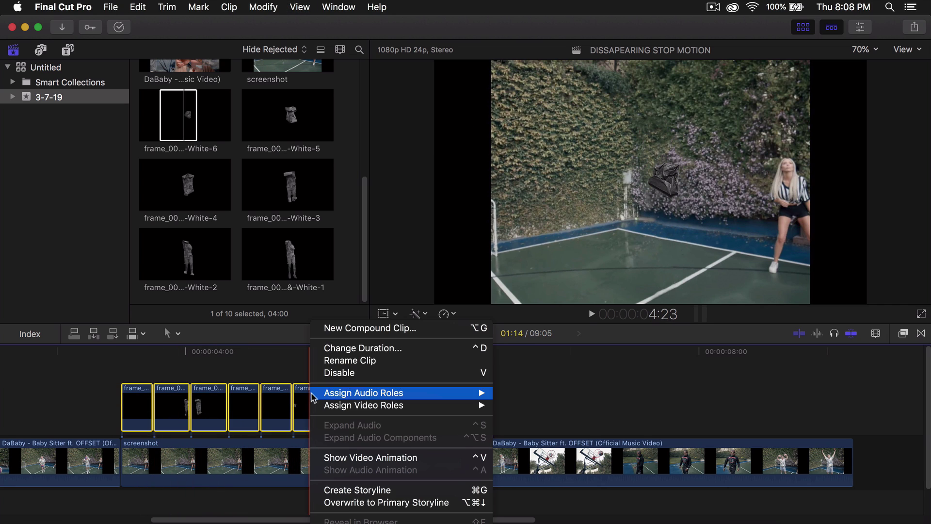
pyautogui.click(340, 329)
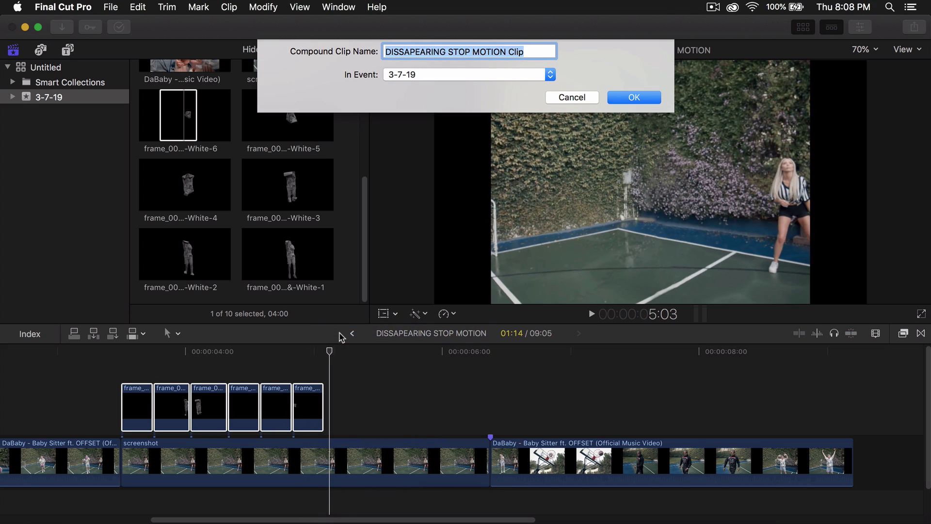
pyautogui.press('Return')
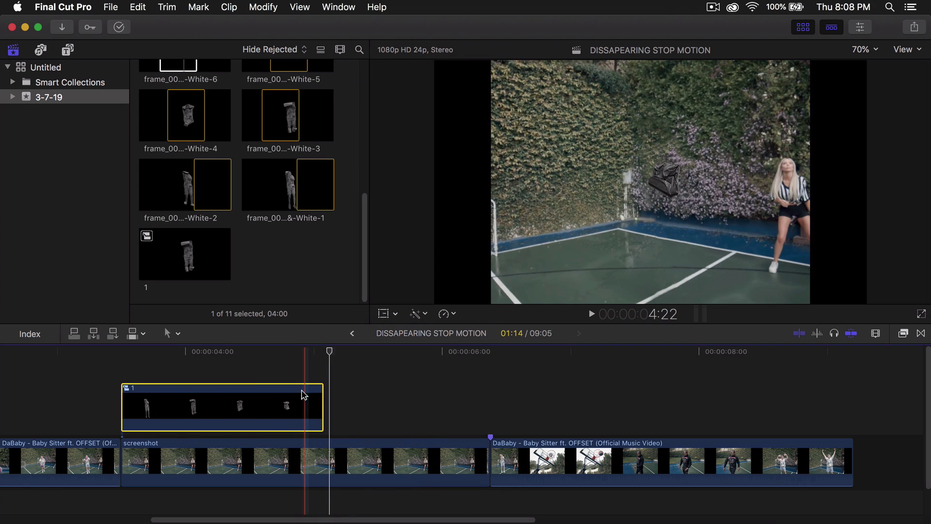
# Shorten the screenshot still to about 01:21 so it ends shortly after the compound clip
pyautogui.moveTo(482, 459); pyautogui.dragTo(361, 459)
pyautogui.click(334, 468)
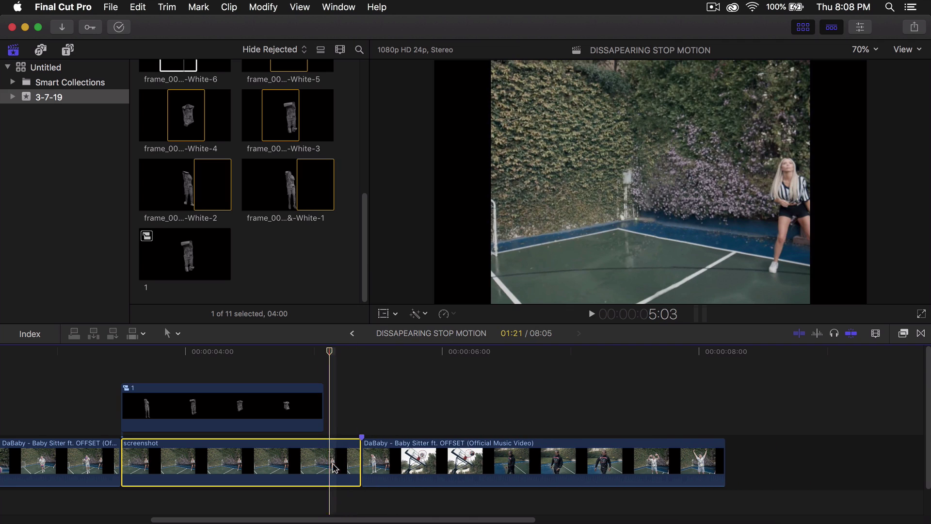
# Show the retime editor on compound clip 1, speed the clip up to about 137% and play it back
pyautogui.click(250, 405)
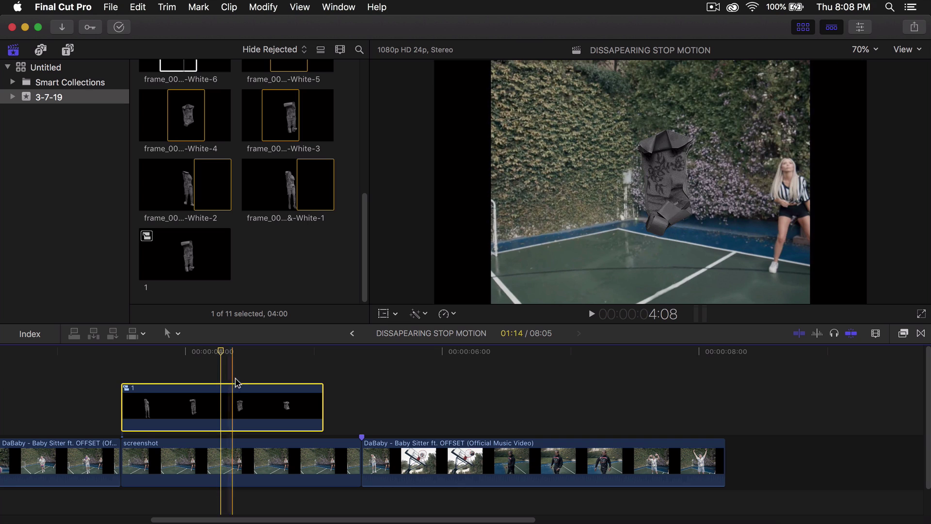
pyautogui.rightClick(239, 403)
pyautogui.press('Escape')
pyautogui.press('super+r')
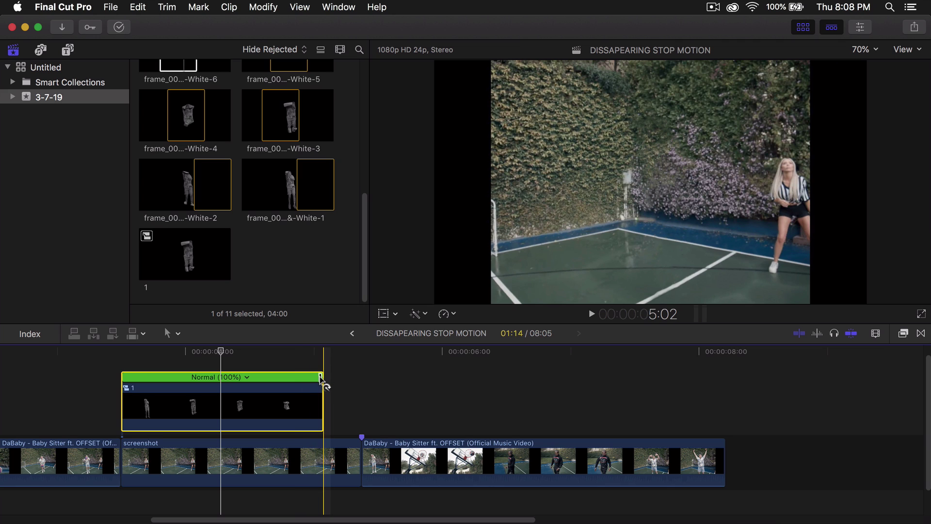
pyautogui.moveTo(321, 379); pyautogui.dragTo(273, 379)
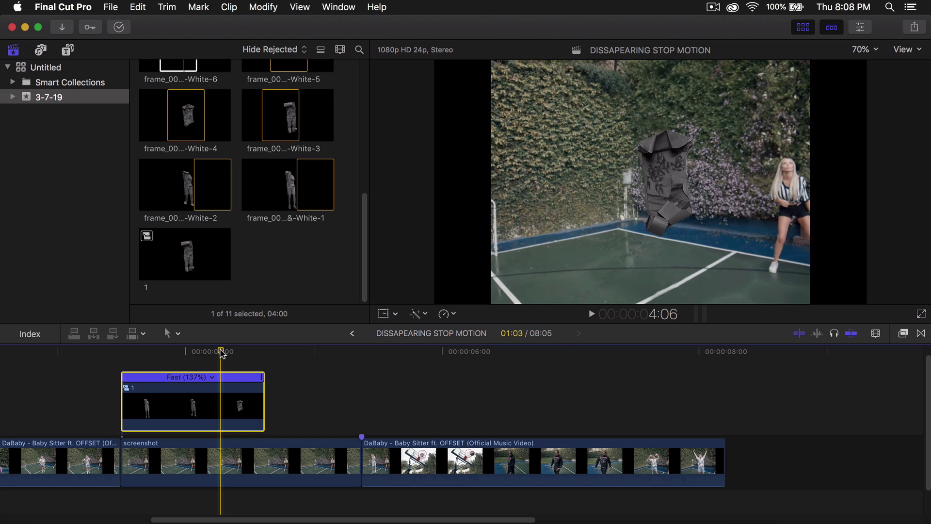
pyautogui.press('space')
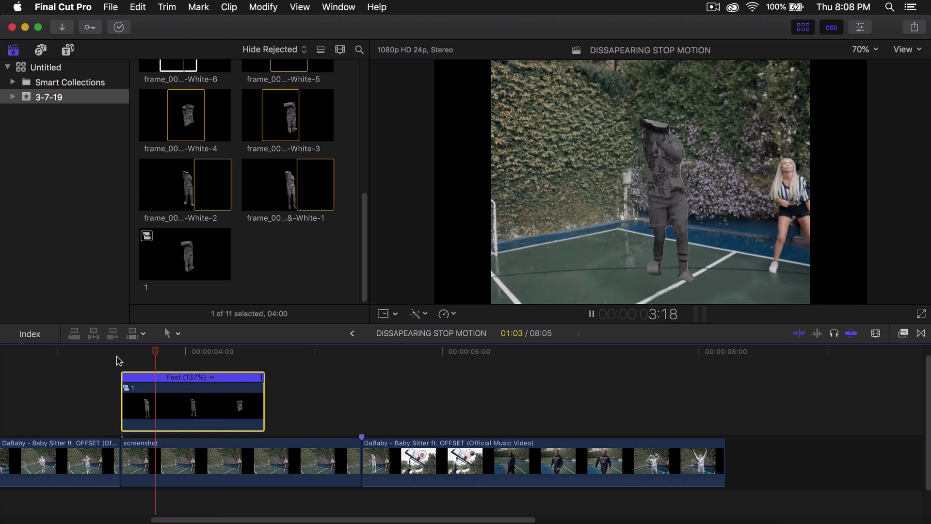
# Speed compound clip 1 up further to about 232% and play it back
pyautogui.moveTo(262, 377); pyautogui.dragTo(203, 381)
pyautogui.click(217, 354)
pyautogui.press('space')
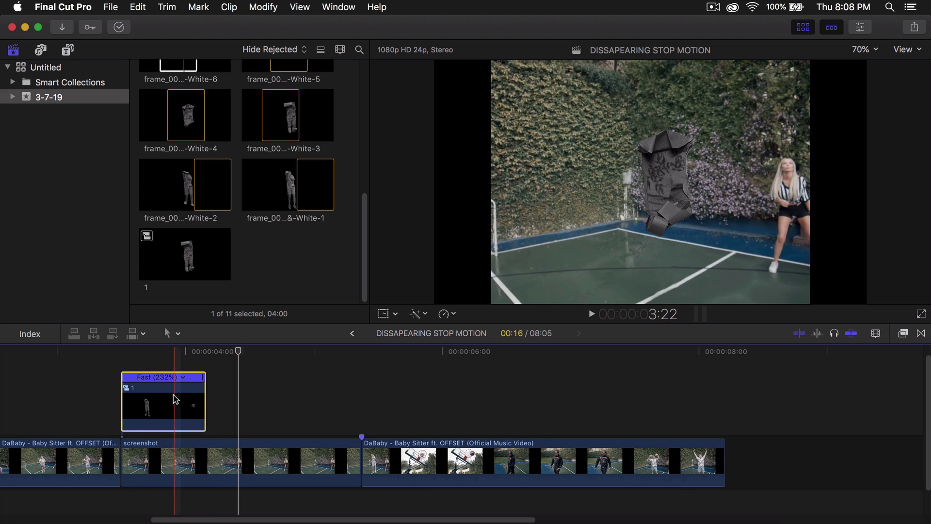
# Duplicate the sped-up compound clip directly after itself above the screenshot still and reverse the copy
pyautogui.moveTo(219, 402); pyautogui.dragTo(245, 400)
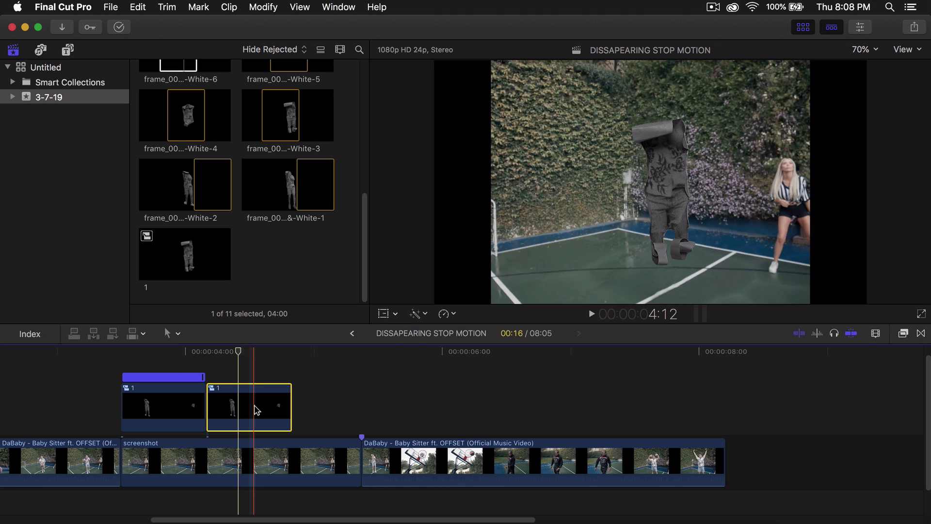
pyautogui.click(452, 314)
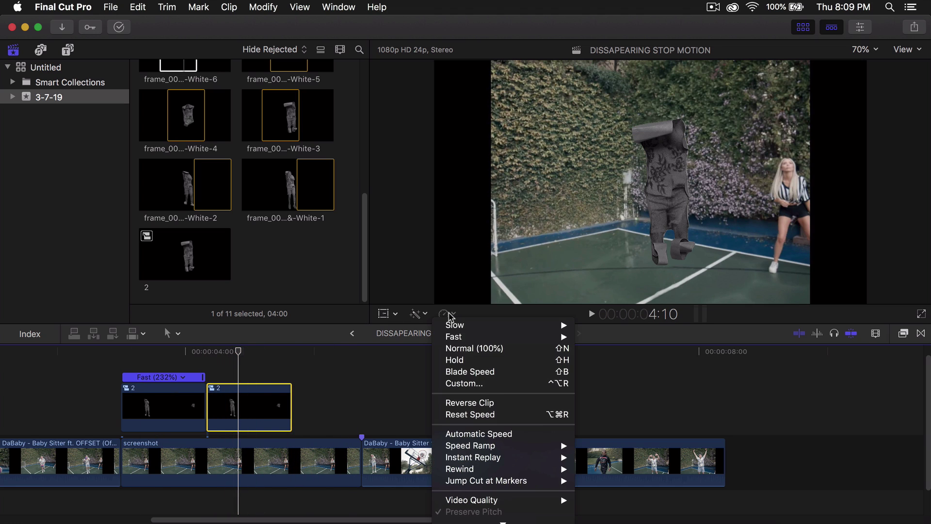
pyautogui.click(469, 407)
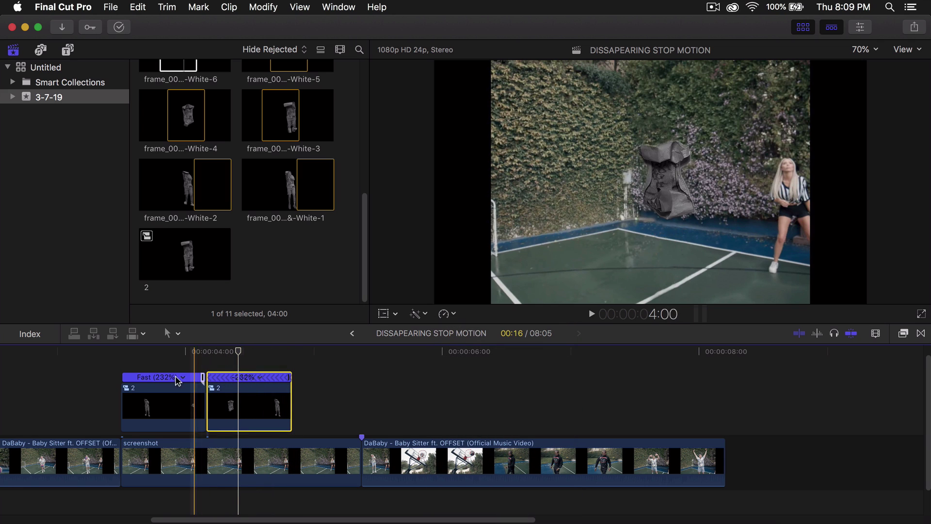
# Shorten the screenshot still so it ends with the reversed compound clip, and play back the sequence
pyautogui.press('space')
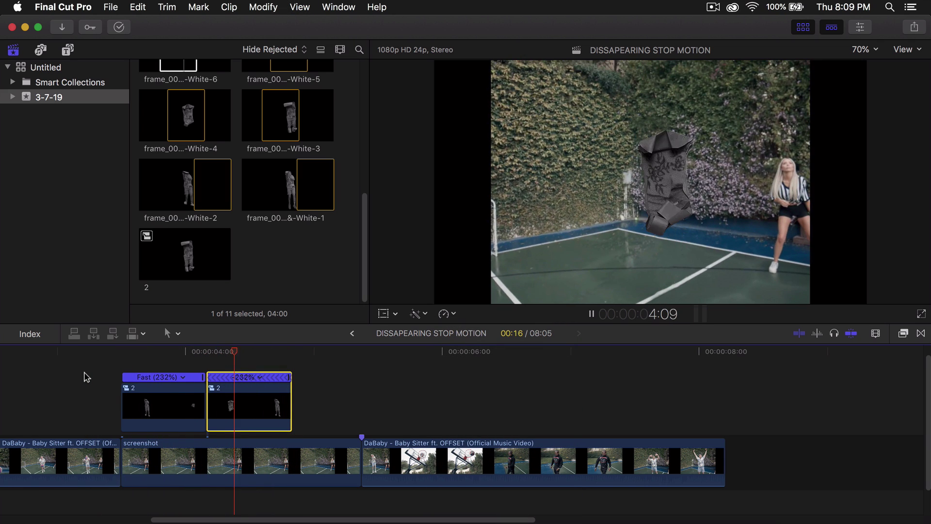
pyautogui.moveTo(361, 453); pyautogui.dragTo(290, 447)
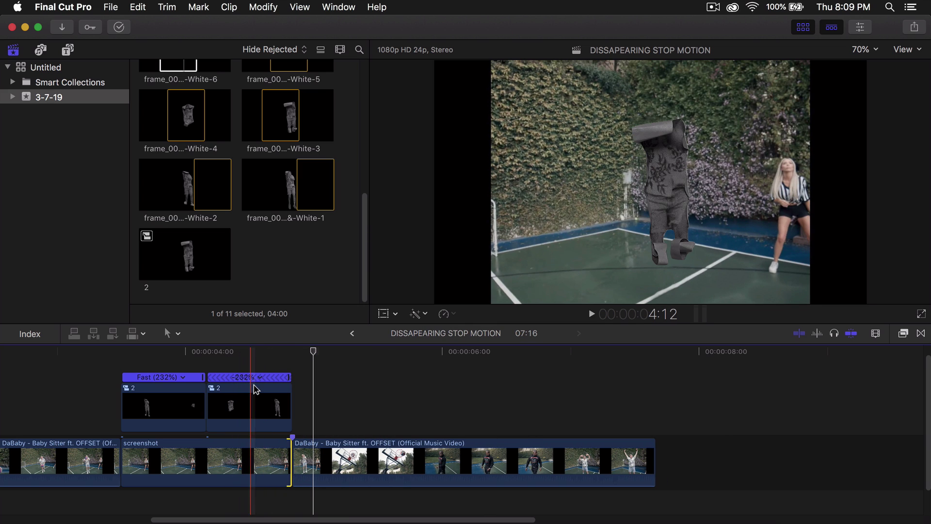
pyautogui.press('space')
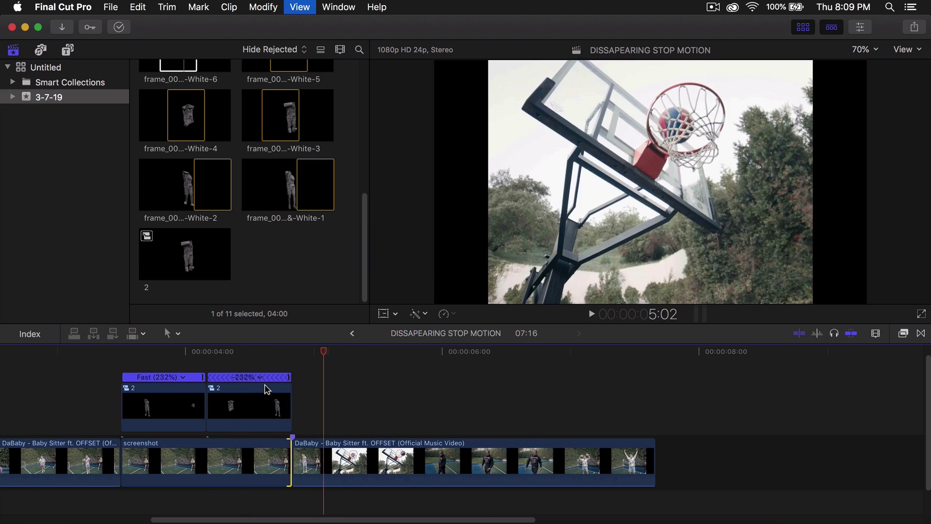
pyautogui.hscroll(-5, 195, 449)
pyautogui.click(195, 449)
pyautogui.moveTo(264, 359); pyautogui.dragTo(329, 363)
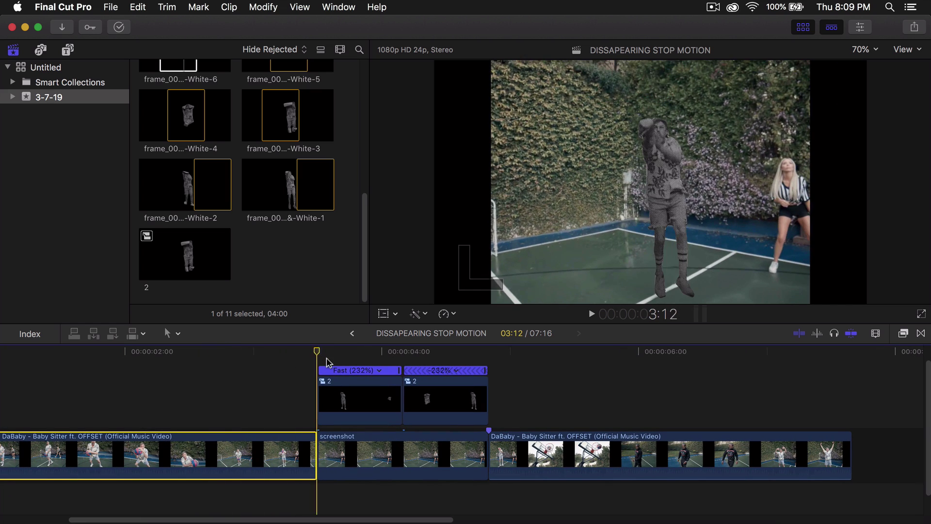
# Find the Black & White effect and apply it to the music video clips and the screenshot still
pyautogui.click(349, 417)
pyautogui.moveTo(250, 353); pyautogui.dragTo(238, 353)
pyautogui.click(903, 334)
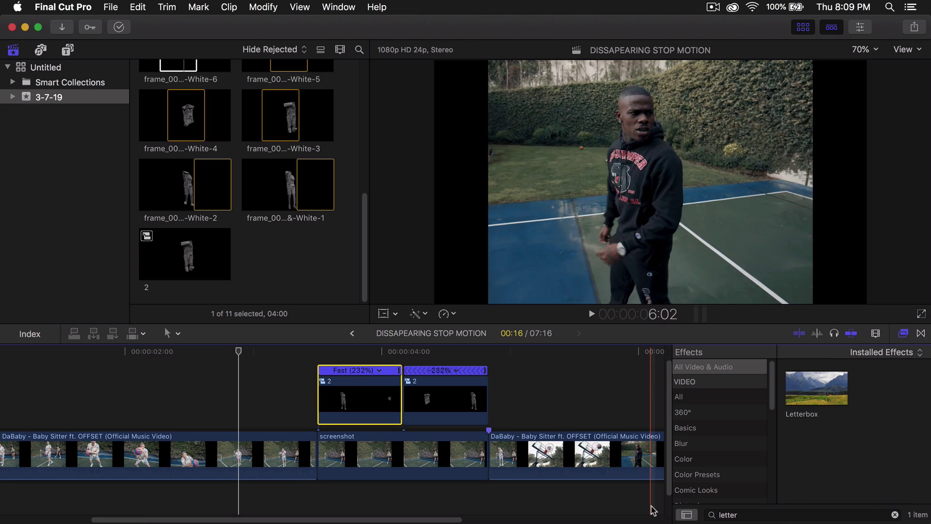
pyautogui.click(658, 458)
pyautogui.doubleClick(728, 514)
pyautogui.write('black')
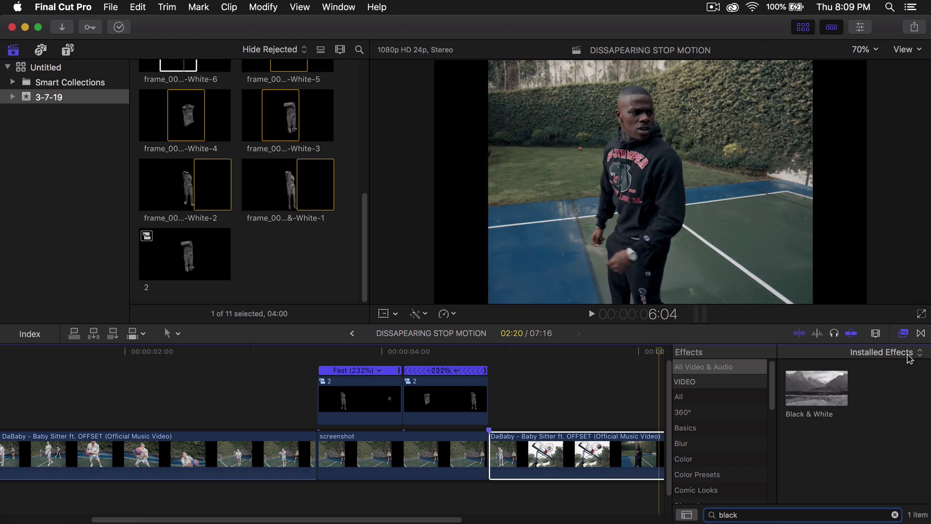
pyautogui.moveTo(801, 385); pyautogui.dragTo(291, 437)
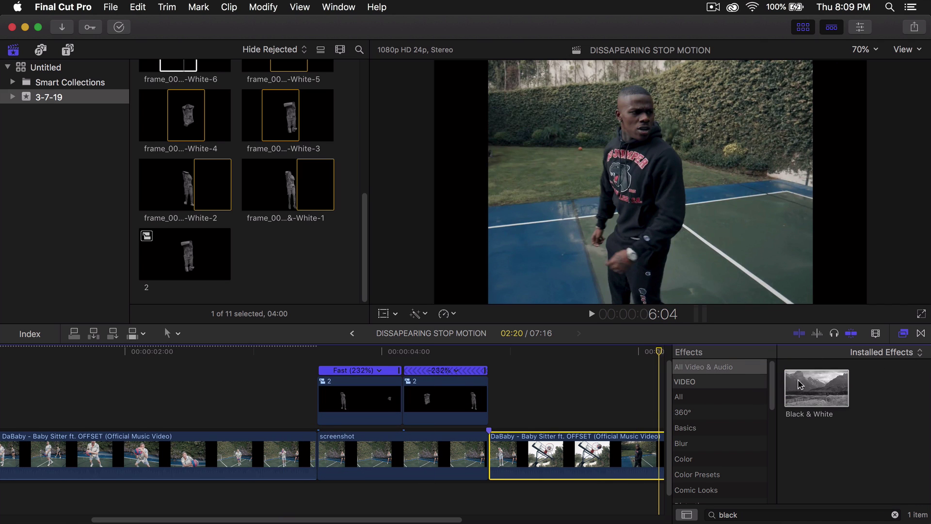
pyautogui.moveTo(801, 386)
pyautogui.mouseDown()
pyautogui.moveTo(601, 444)
pyautogui.moveTo(628, 436)
pyautogui.mouseUp()
pyautogui.click(905, 335)
# Combine the two sped-up clips above the still into a compound clip named "color change"
pyautogui.click(309, 351)
pyautogui.moveTo(262, 387); pyautogui.dragTo(295, 383)
pyautogui.click(438, 370)
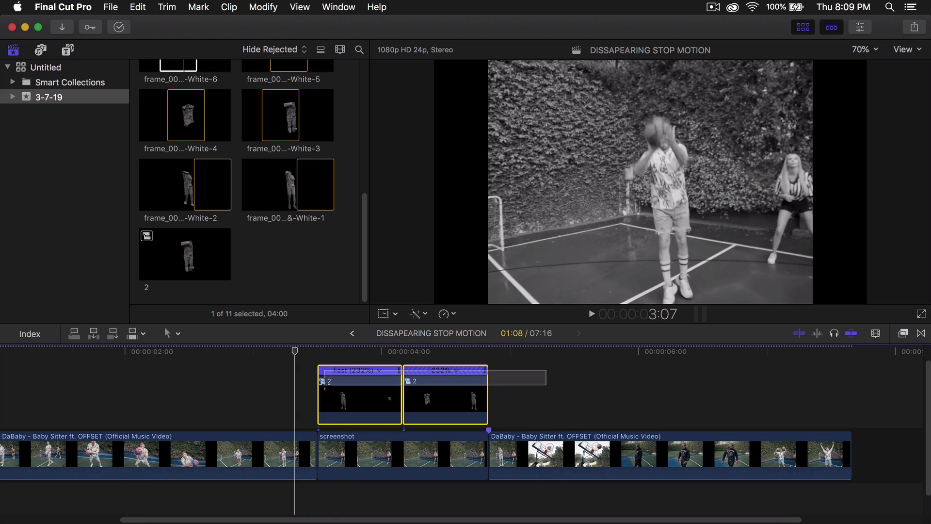
pyautogui.rightClick(388, 387)
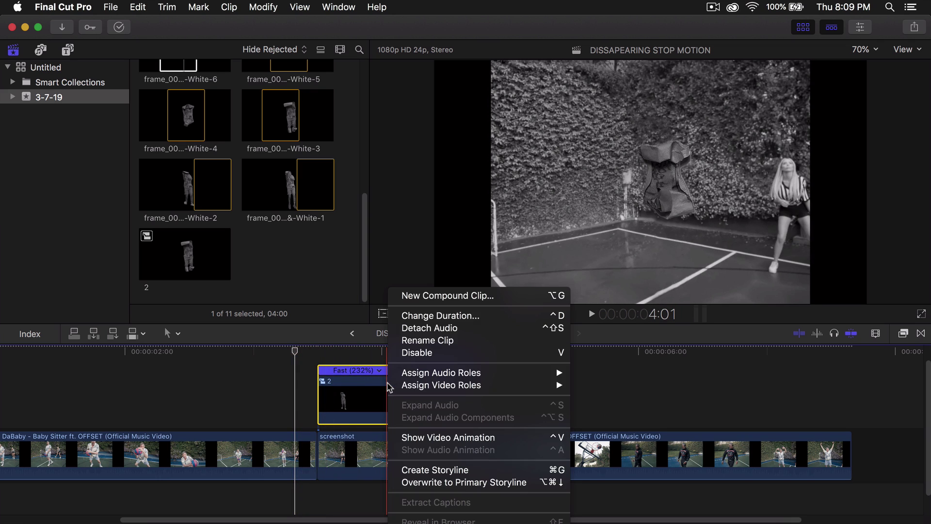
pyautogui.click(407, 295)
pyautogui.write('color change')
pyautogui.press('Return')
pyautogui.click(386, 392)
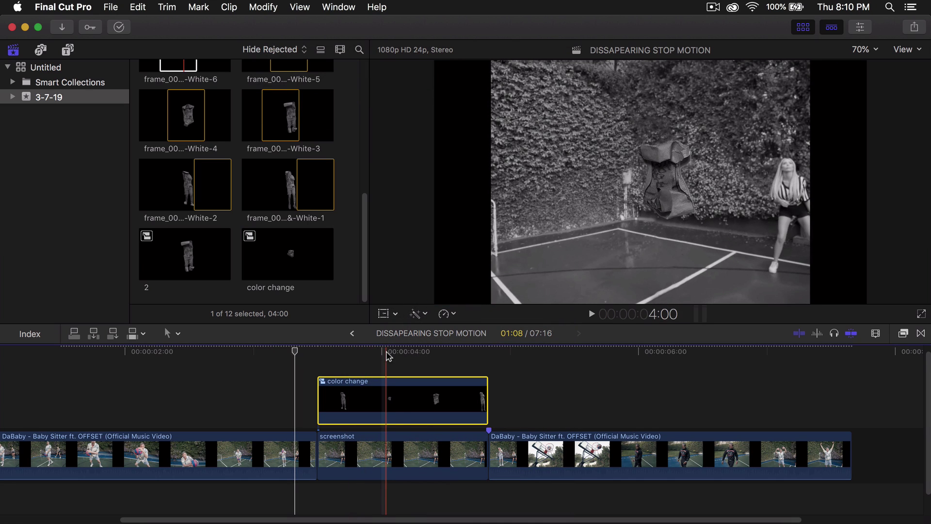
# Raise the highlights exposure of the color change clip with a Color Board correction
pyautogui.click(862, 28)
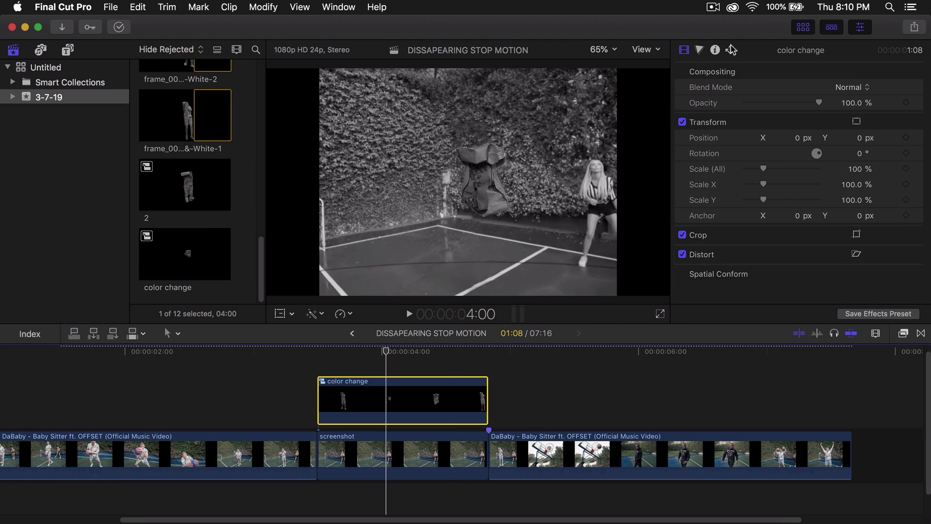
pyautogui.click(699, 50)
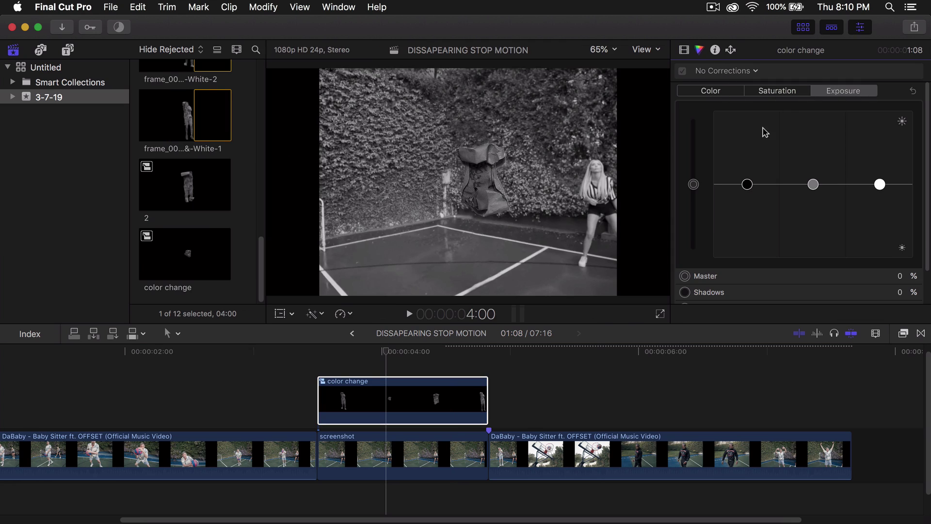
pyautogui.moveTo(368, 351); pyautogui.dragTo(361, 351)
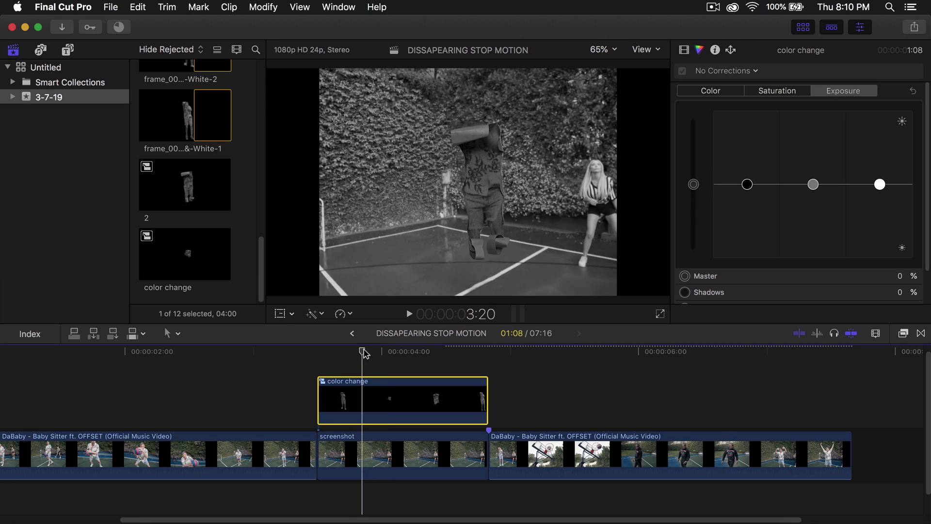
pyautogui.moveTo(694, 184); pyautogui.dragTo(693, 180)
pyautogui.press('super+z')
pyautogui.moveTo(879, 184); pyautogui.dragTo(870, 160)
pyautogui.scroll(-2, 844, 235)
pyautogui.scroll(2, 846, 233)
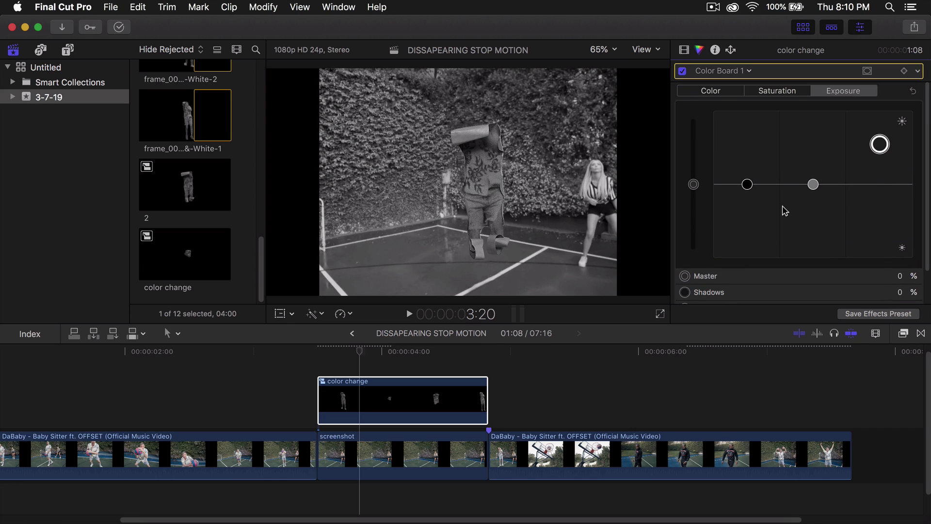
# Raise the color change clip's highlights further, its shadows to 24% and its midtones slightly, and play it back
pyautogui.click(305, 352)
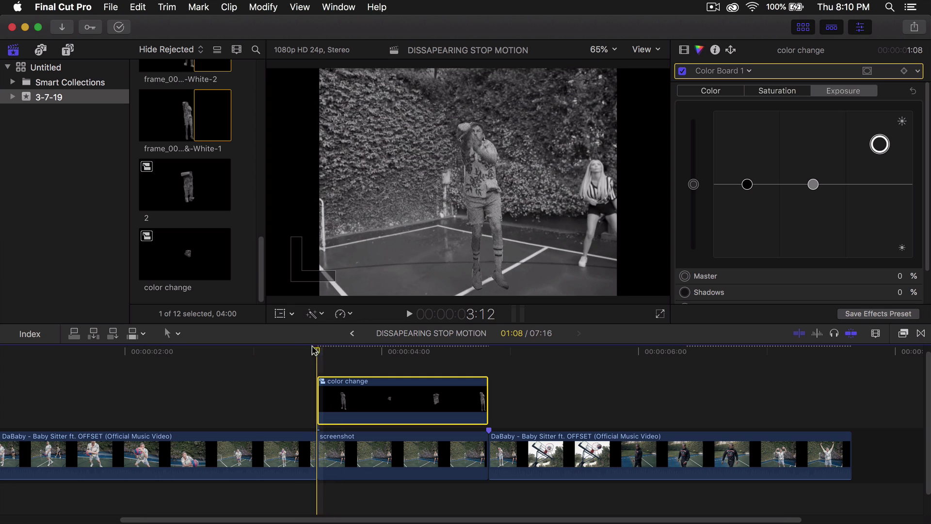
pyautogui.moveTo(878, 145); pyautogui.dragTo(873, 138)
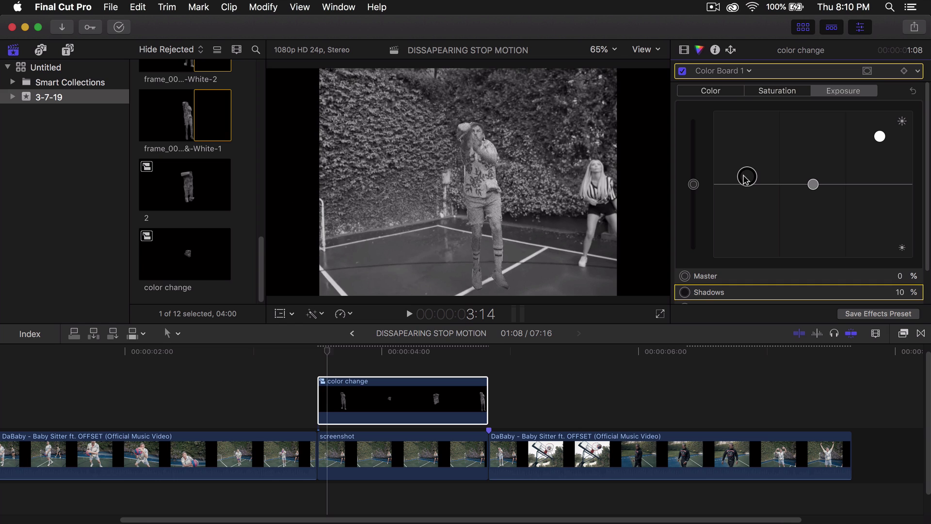
pyautogui.moveTo(311, 351); pyautogui.dragTo(240, 351)
pyautogui.click(146, 351)
pyautogui.press('space')
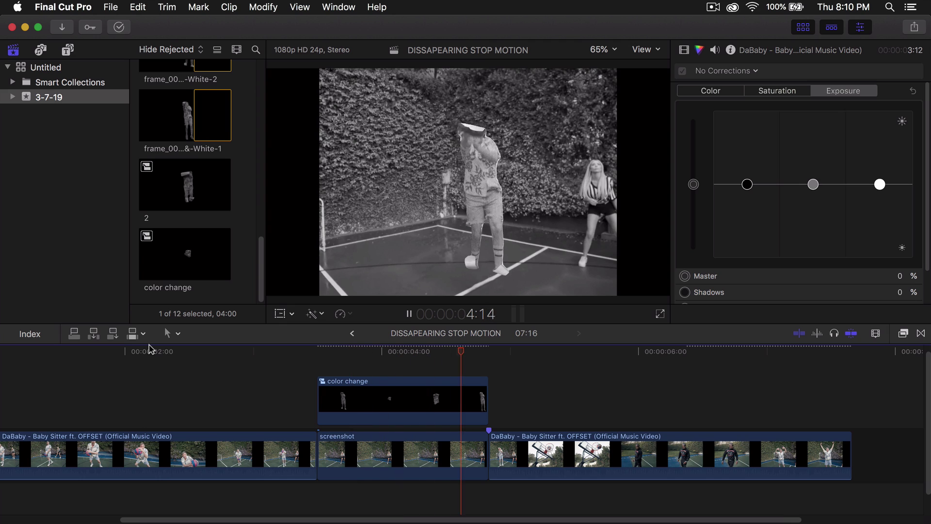
pyautogui.press('space')
pyautogui.click(392, 351)
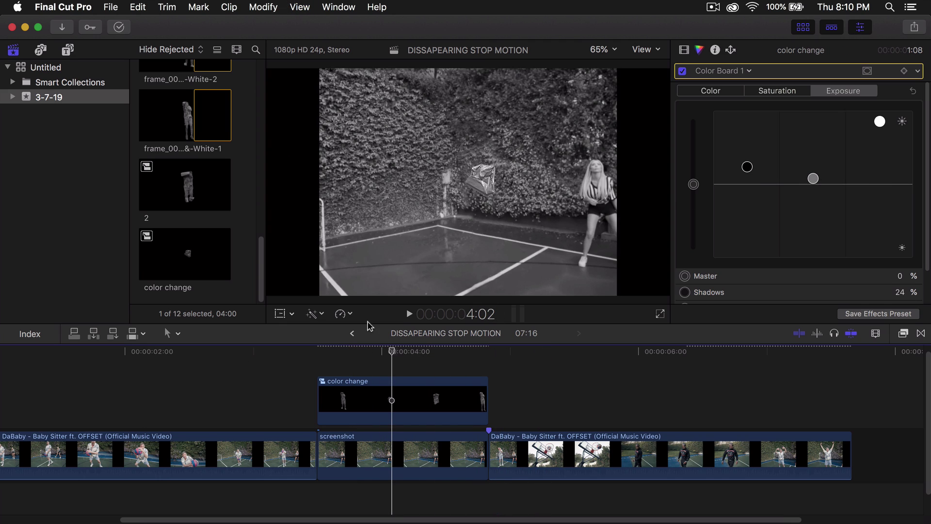
# Combine the color change clip and the screenshot still into a compound clip named "handheld"
pyautogui.moveTo(437, 504); pyautogui.dragTo(408, 410)
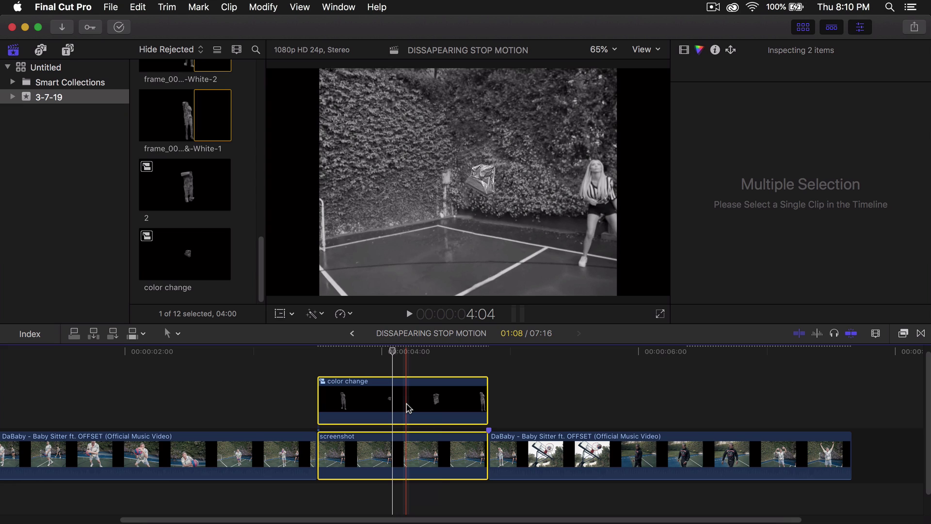
pyautogui.hotkey('alt', 'g')
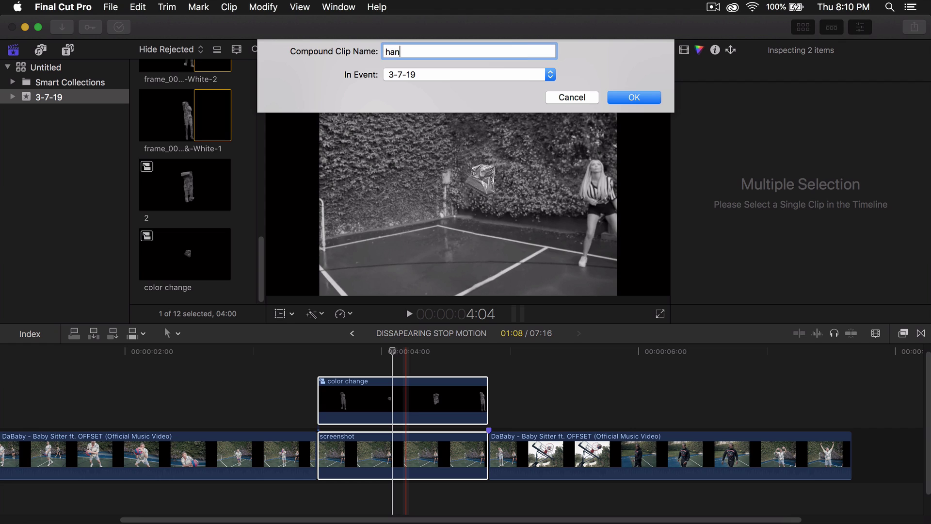
pyautogui.write('handheld')
pyautogui.press('Return')
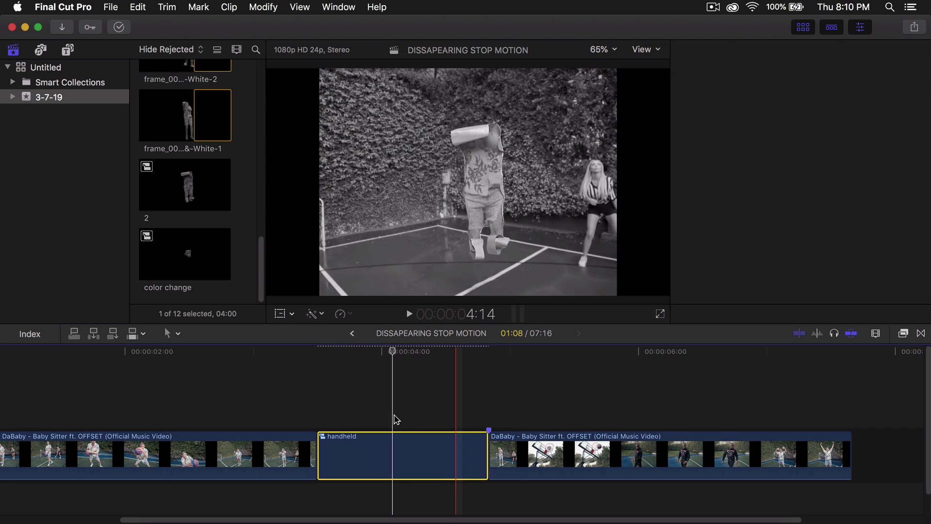
# Search the effects for "handheld" and apply the Handheld effect to the handheld compound clip
pyautogui.click(903, 333)
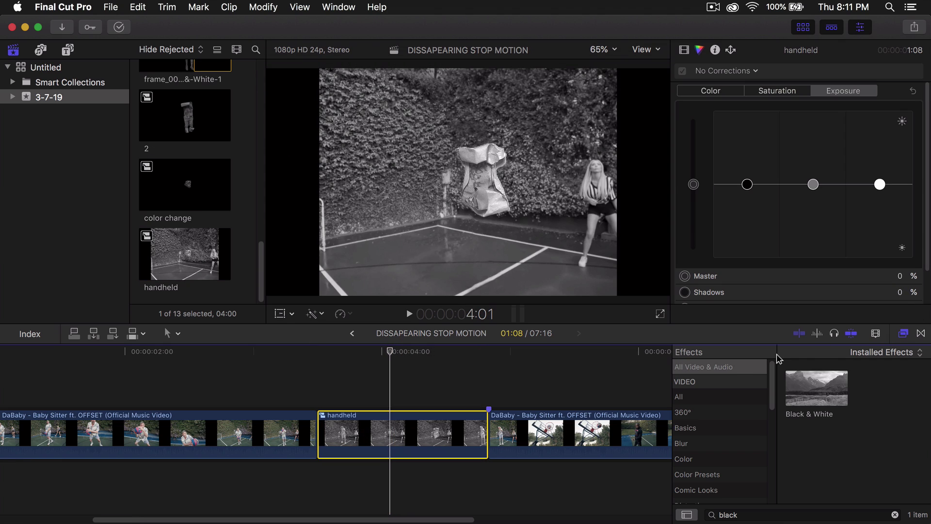
pyautogui.click(895, 515)
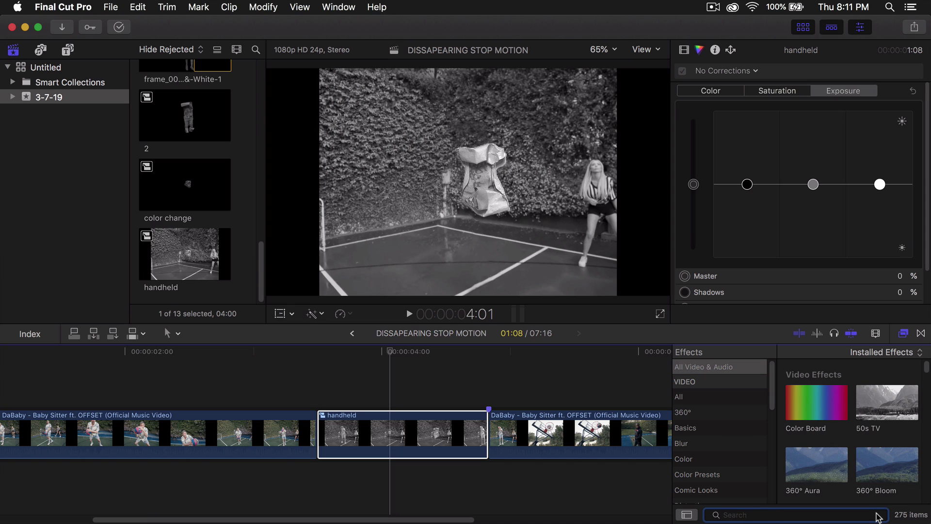
pyautogui.write('handheld')
pyautogui.moveTo(819, 408); pyautogui.dragTo(422, 429)
pyautogui.click(903, 333)
# Play back the handheld clip from just before its start to check the camera shake
pyautogui.press('space')
pyautogui.click(260, 353)
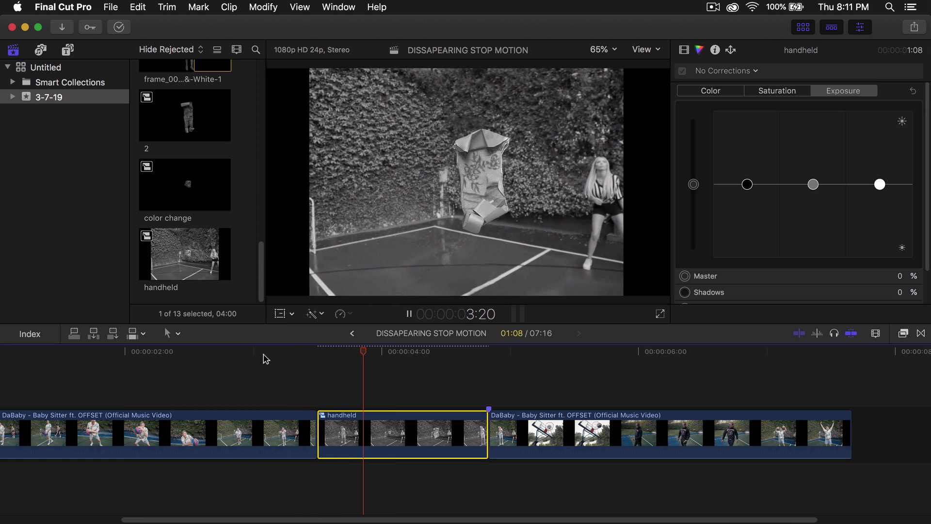
pyautogui.click(324, 354)
pyautogui.click(323, 355)
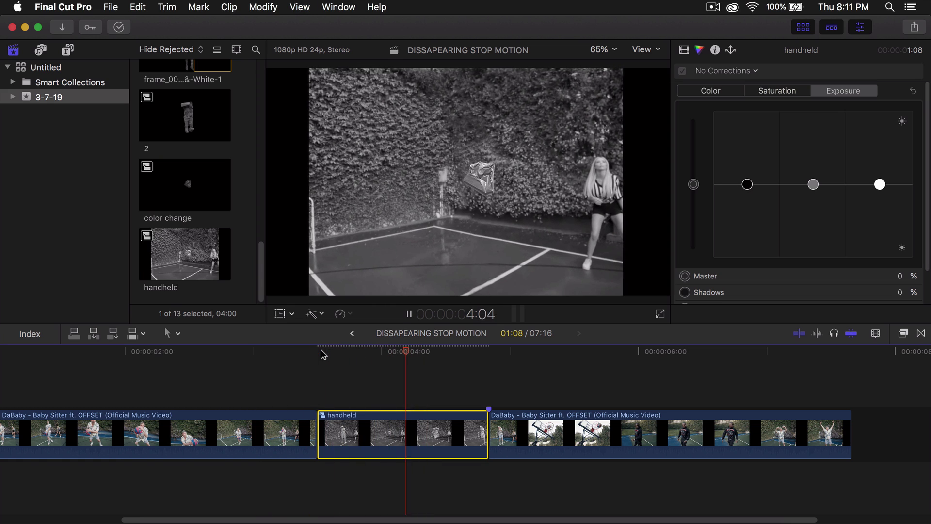
pyautogui.click(305, 353)
pyautogui.press('space')
pyautogui.moveTo(293, 357); pyautogui.dragTo(345, 354)
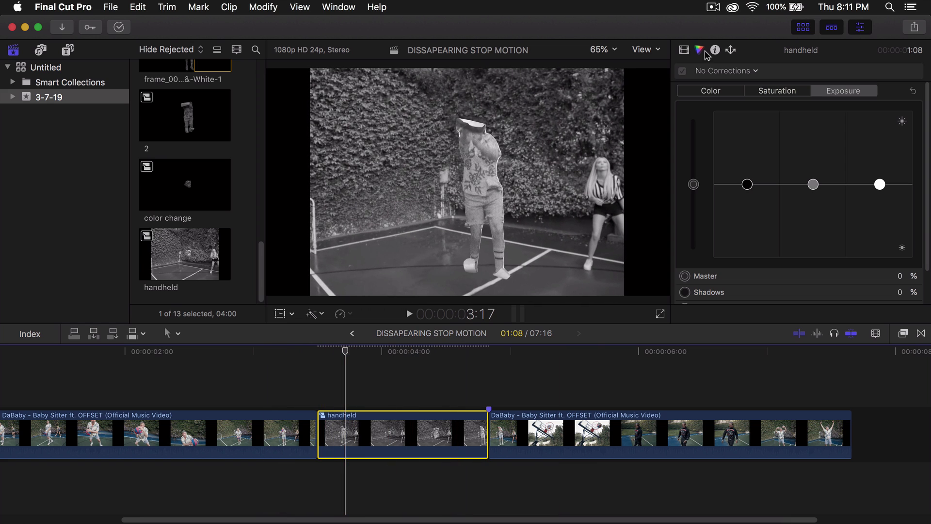
# Set the Handheld effect's Distance to about 25.47 on the handheld clip
pyautogui.click(804, 27)
pyautogui.click(860, 27)
pyautogui.press('cmd+4')
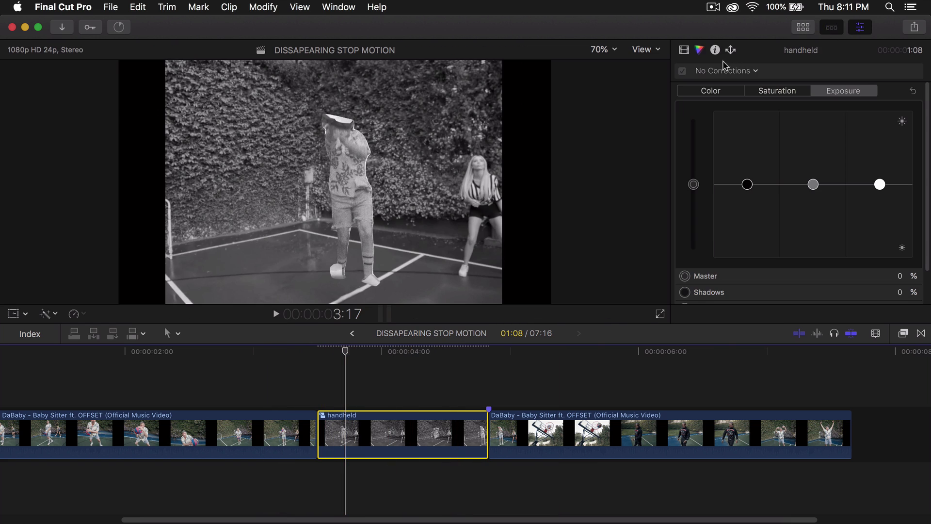
pyautogui.click(684, 50)
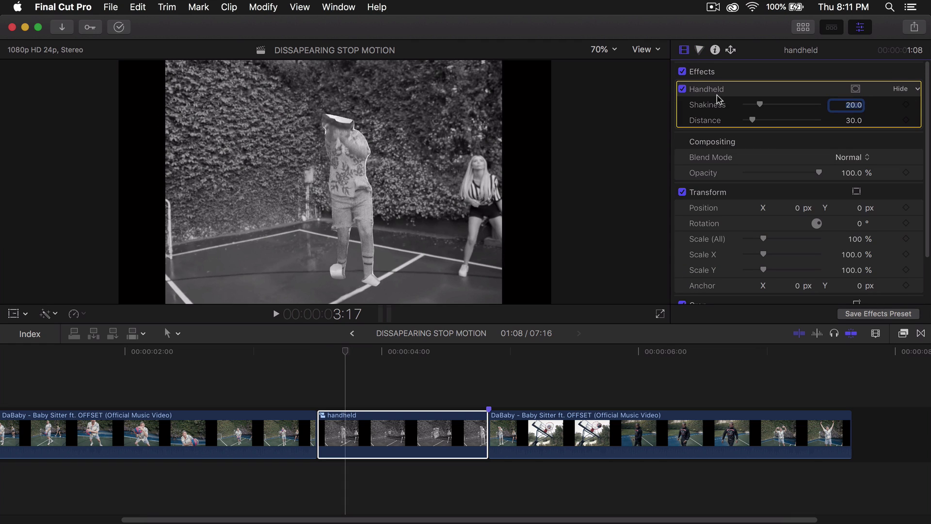
pyautogui.moveTo(753, 121); pyautogui.dragTo(752, 123)
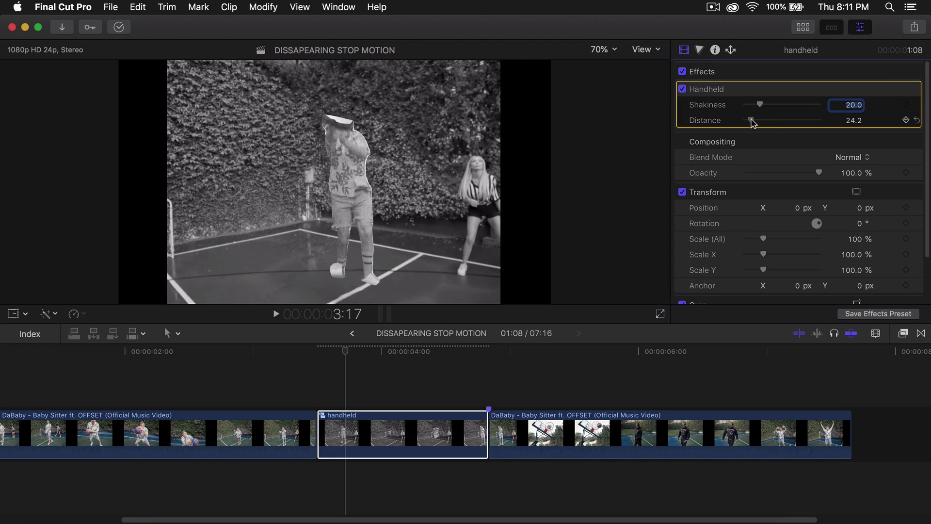
pyautogui.moveTo(345, 351)
pyautogui.mouseDown()
pyautogui.moveTo(273, 354)
pyautogui.moveTo(400, 353)
pyautogui.moveTo(303, 353)
pyautogui.moveTo(344, 351)
pyautogui.mouseUp()
# Look through the clips stored in the 3-7-19 event
pyautogui.click(799, 29)
pyautogui.scroll(15, 197, 173)
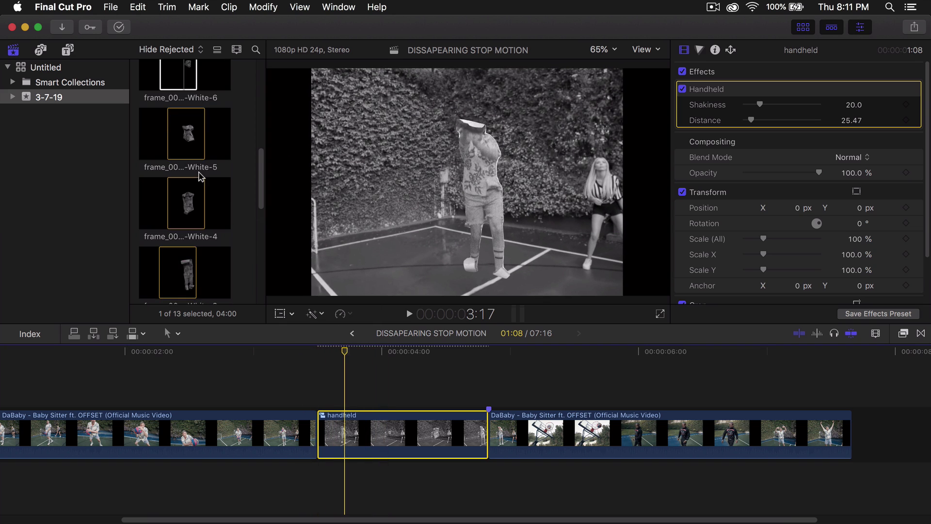
pyautogui.scroll(-5, 214, 170)
pyautogui.scroll(-10, 224, 196)
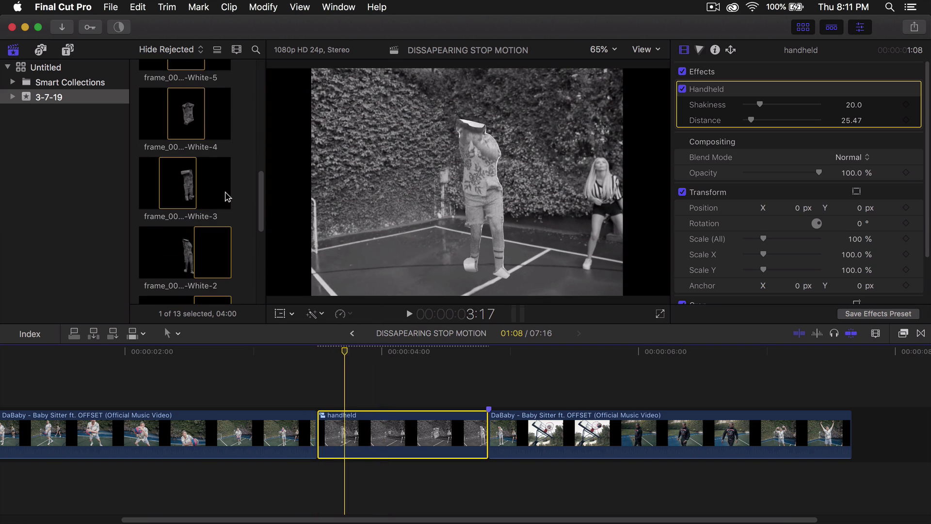
pyautogui.click(233, 209)
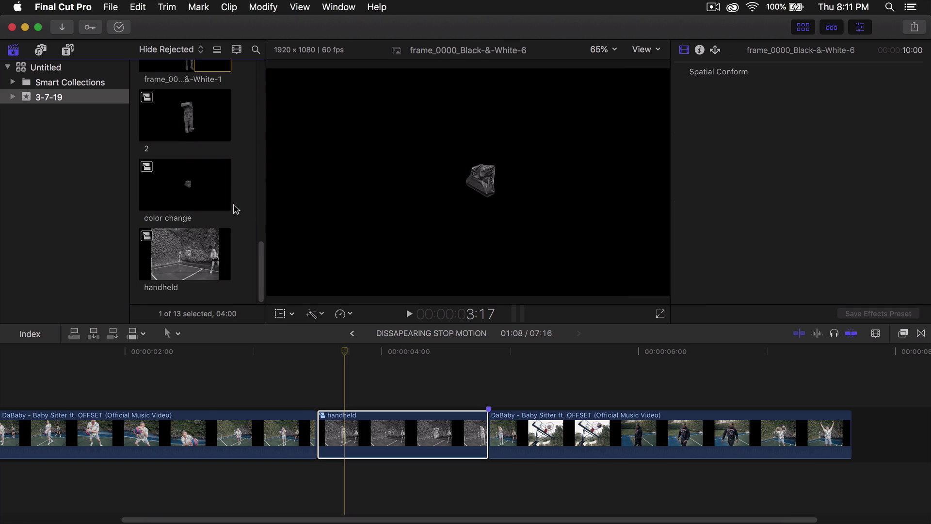
pyautogui.scroll(10, 234, 209)
pyautogui.scroll(10, 236, 211)
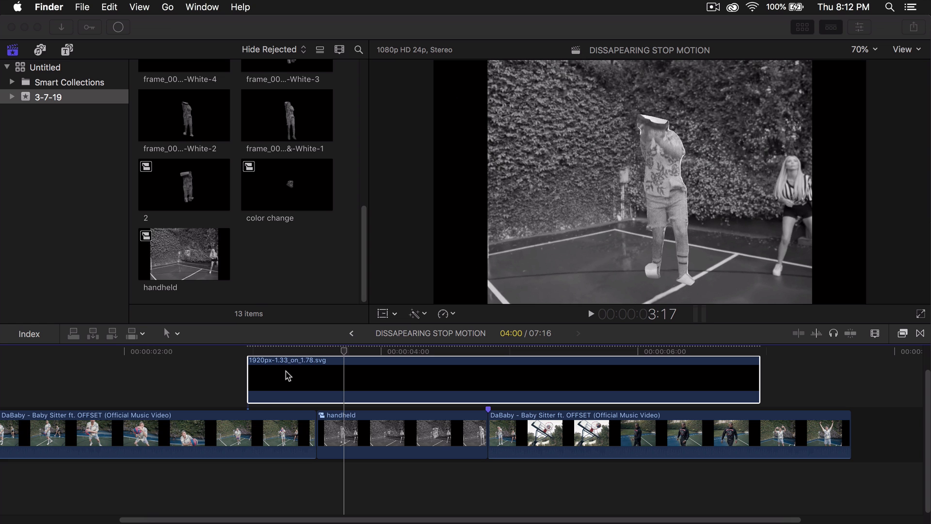
# Move the 1920px-1.33_on_1.78.svg overlay above the main storyline so it starts at the beginning of the handheld clip
pyautogui.hscroll(2, 252, 381)
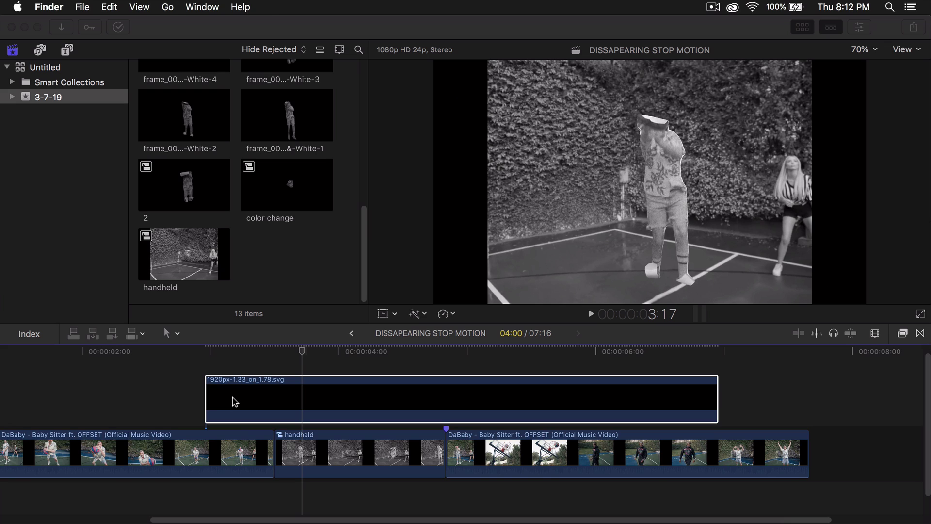
pyautogui.click(233, 399)
pyautogui.moveTo(250, 393); pyautogui.dragTo(320, 391)
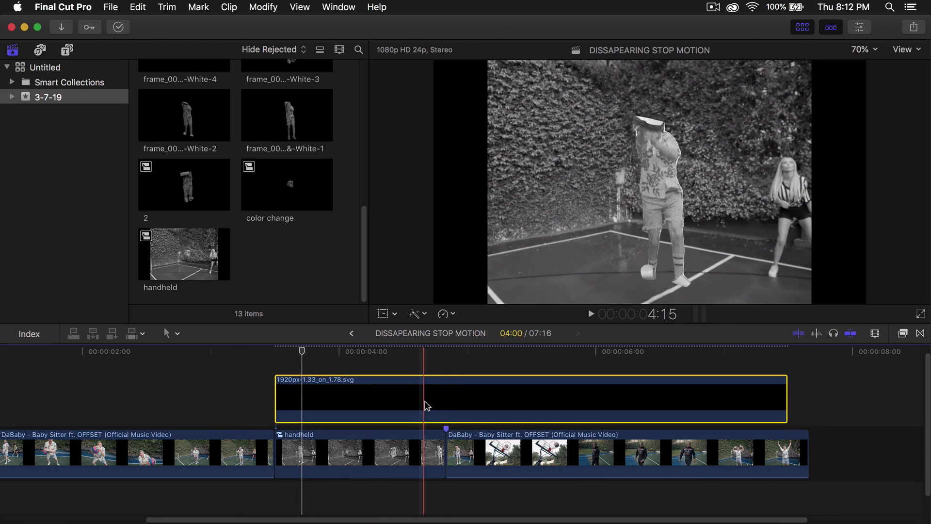
# Cut the 1920px-1.33_on_1.78.svg overlay where the handheld clip ends and delete the excess part
pyautogui.press('cmd+b')
pyautogui.press('Delete')
pyautogui.click(417, 395)
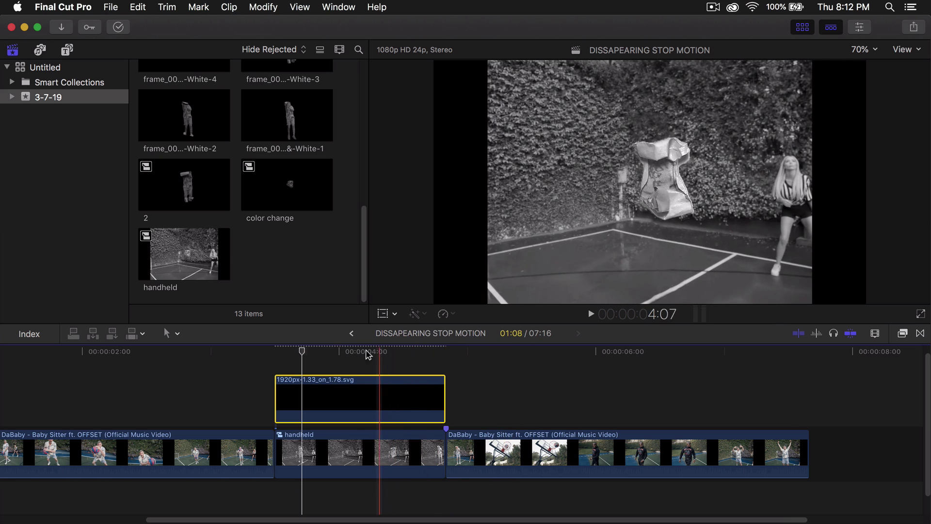
# Disable and re-enable the aspect-ratio overlay to compare the picture with and without it
pyautogui.moveTo(268, 356); pyautogui.dragTo(93, 368)
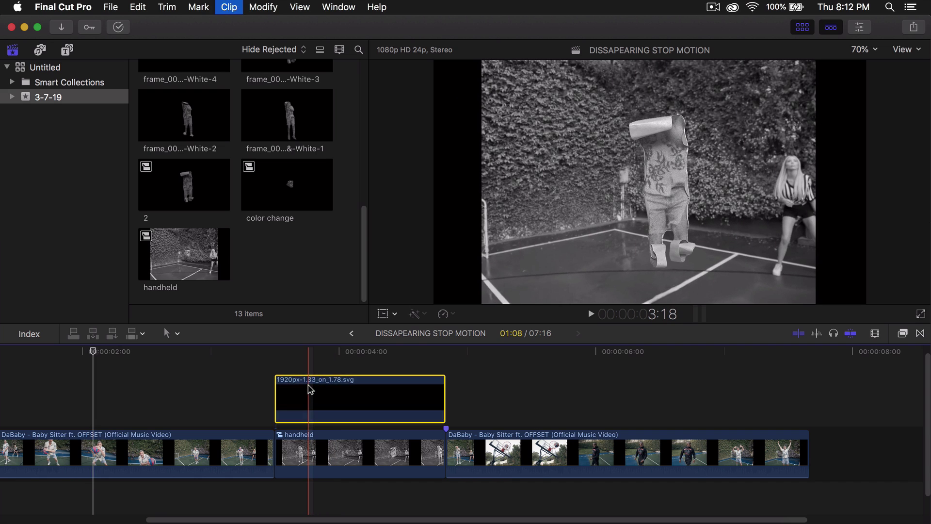
pyautogui.press('v')
pyautogui.press('v')
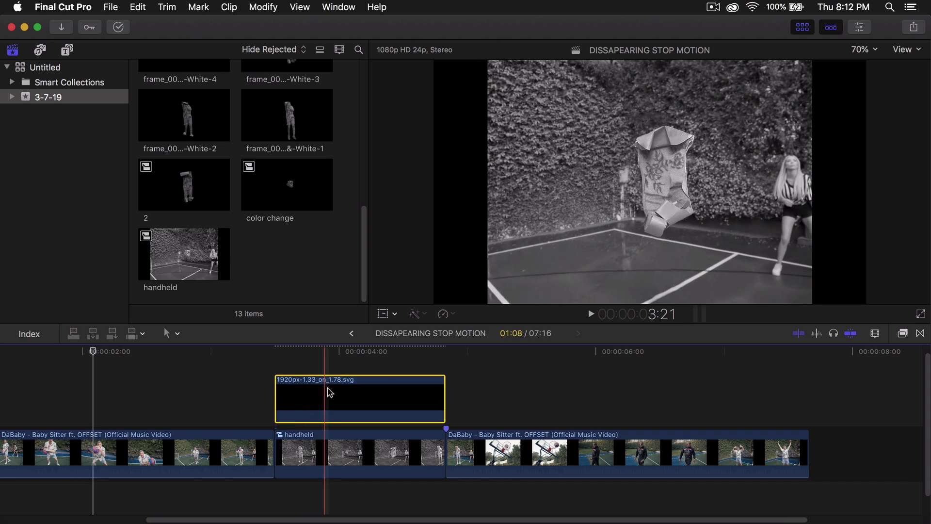
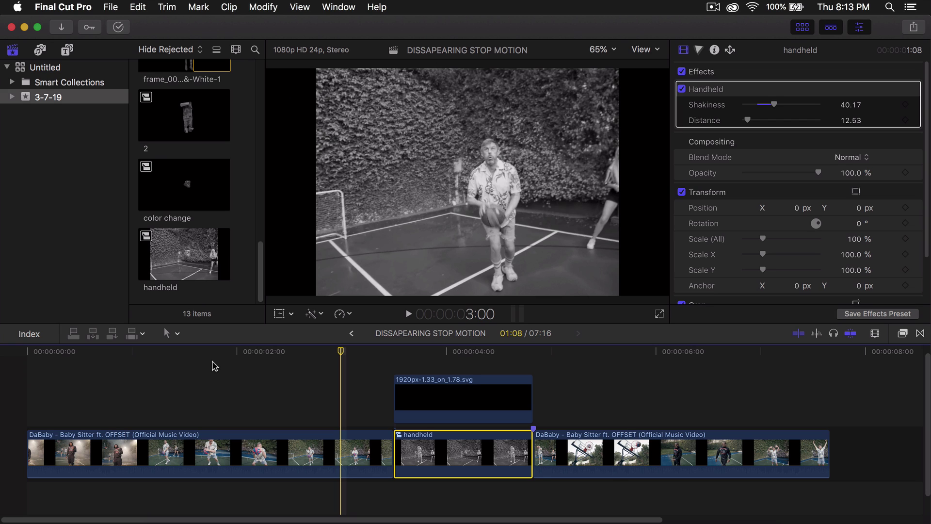
# Scrub through the handheld clip, then play the sequence from just before its start to review the finished effect
pyautogui.moveTo(341, 350); pyautogui.dragTo(394, 353)
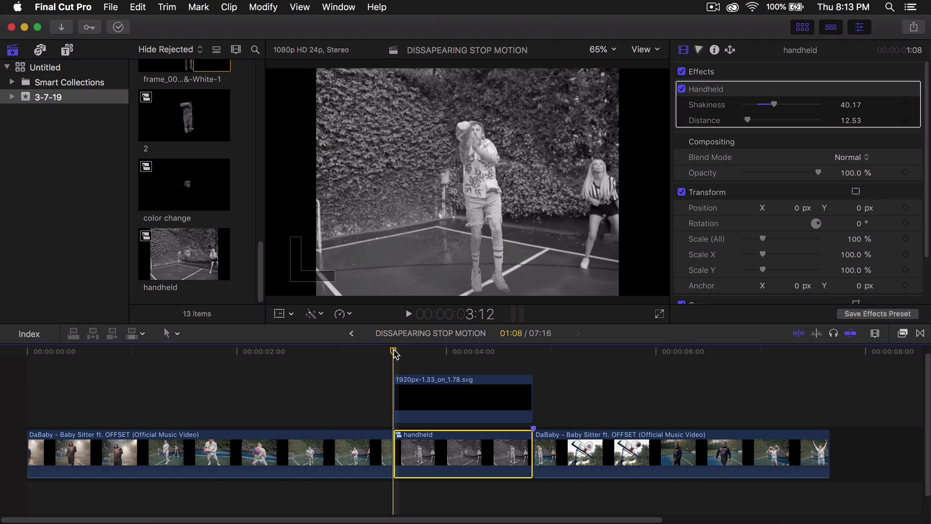
pyautogui.moveTo(394, 353)
pyautogui.mouseDown()
pyautogui.moveTo(402, 353)
pyautogui.moveTo(394, 353)
pyautogui.mouseUp()
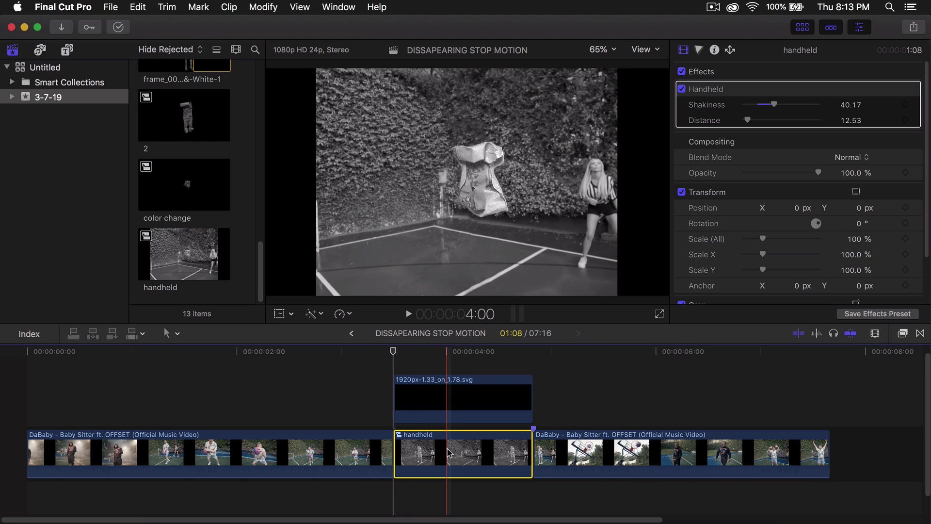
pyautogui.moveTo(438, 352)
pyautogui.mouseDown()
pyautogui.moveTo(484, 352)
pyautogui.moveTo(401, 352)
pyautogui.moveTo(457, 353)
pyautogui.moveTo(425, 354)
pyautogui.mouseUp()
pyautogui.click(463, 390)
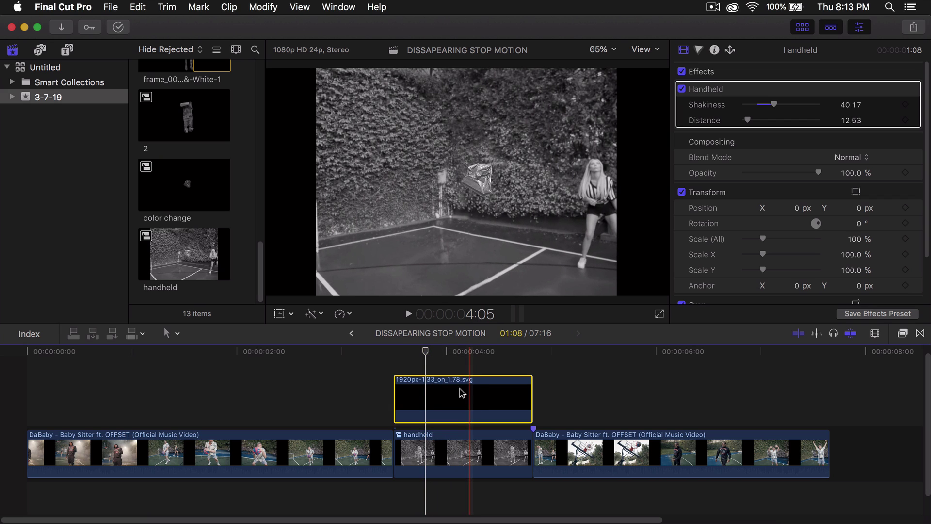
pyautogui.click(462, 353)
pyautogui.moveTo(461, 353); pyautogui.dragTo(425, 354)
pyautogui.click(339, 352)
pyautogui.press('space')
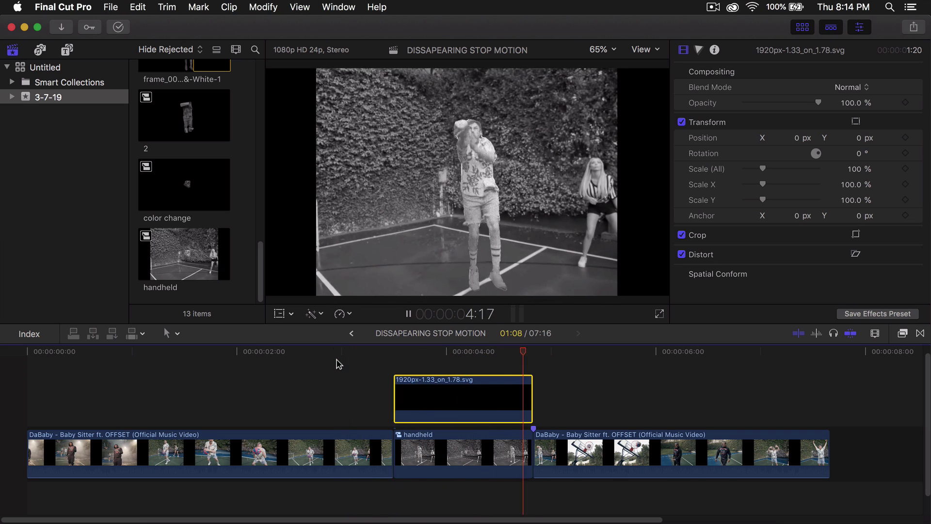
# Switch to Chrome, replay the KYLE "Hey Julie!" music video from 1:24, and pause it at 1:28
pyautogui.click(296, 507)
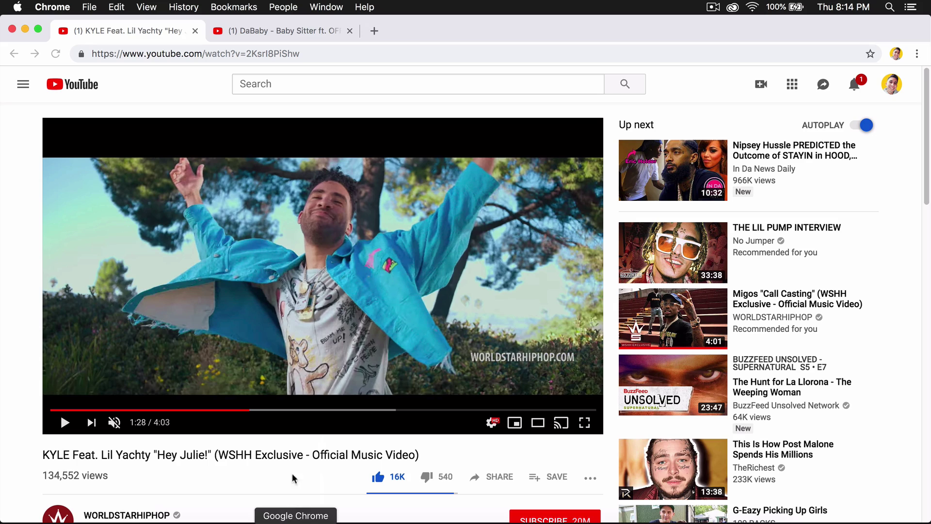
pyautogui.click(240, 410)
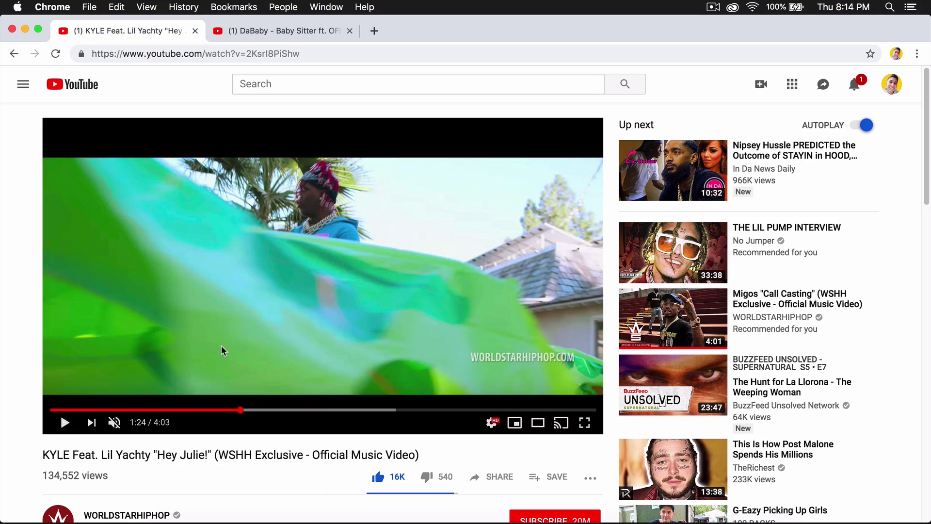
pyautogui.click(221, 350)
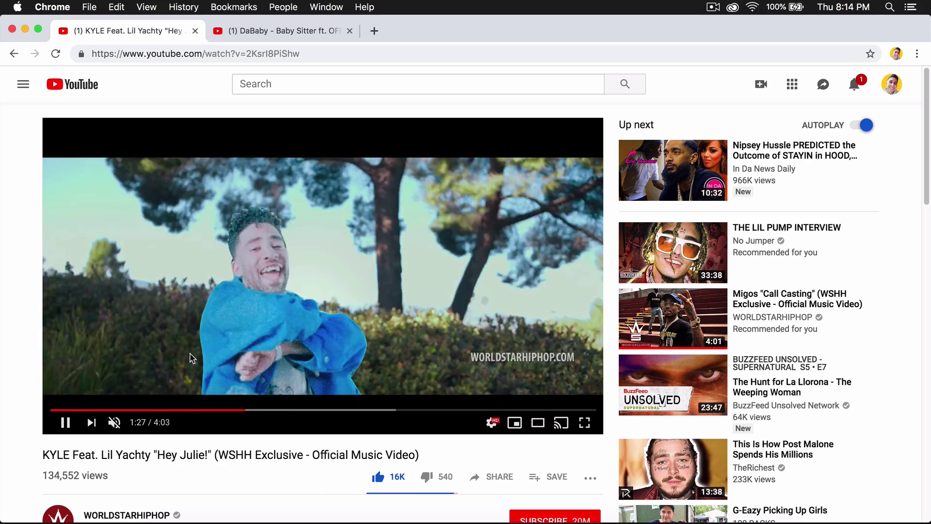
pyautogui.click(167, 272)
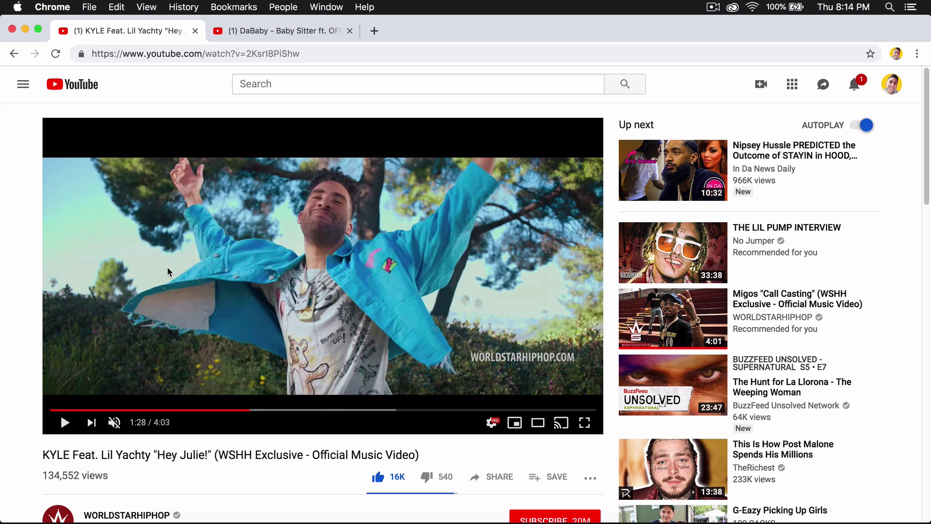